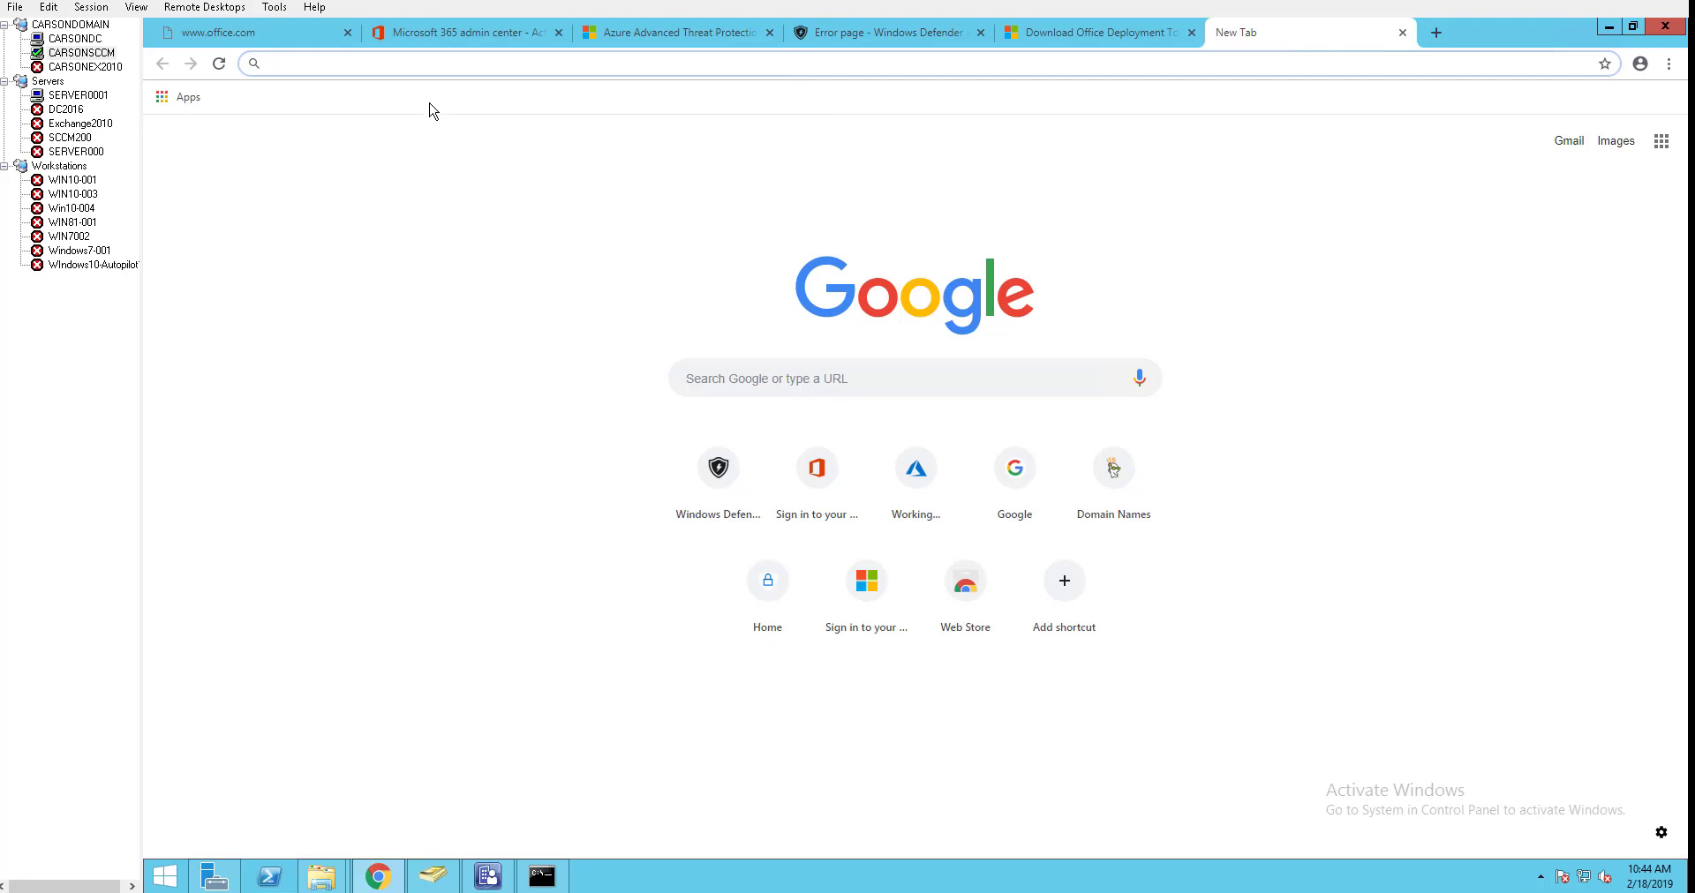
text(https://config.office.com)
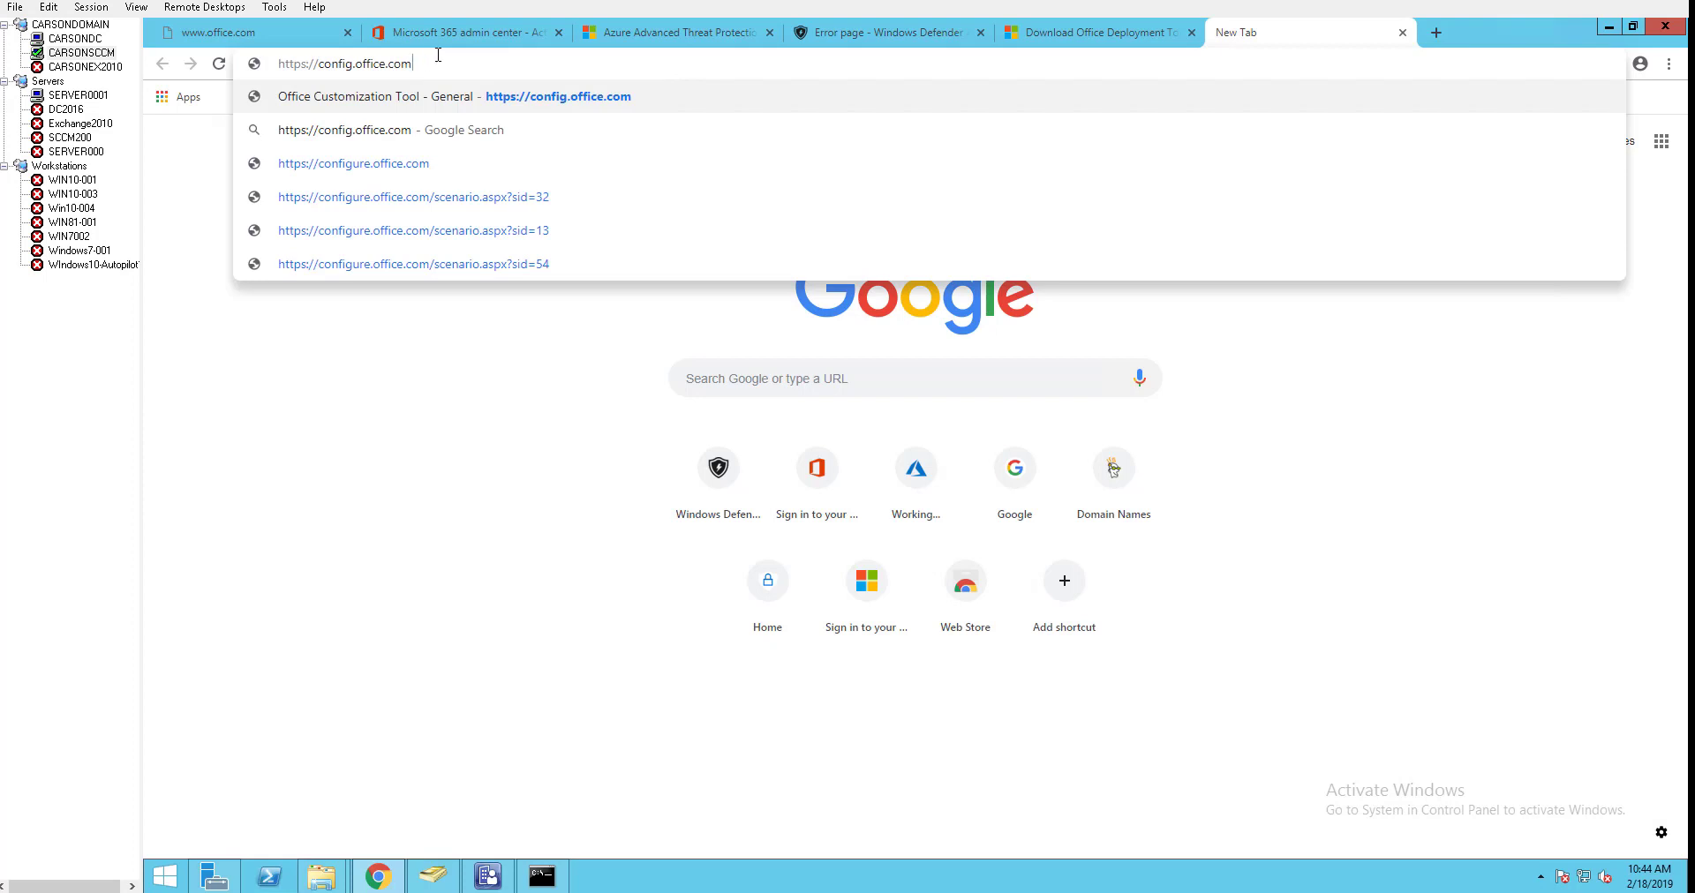
click(519, 528)
click(436, 65)
click(436, 65)
key(Return)
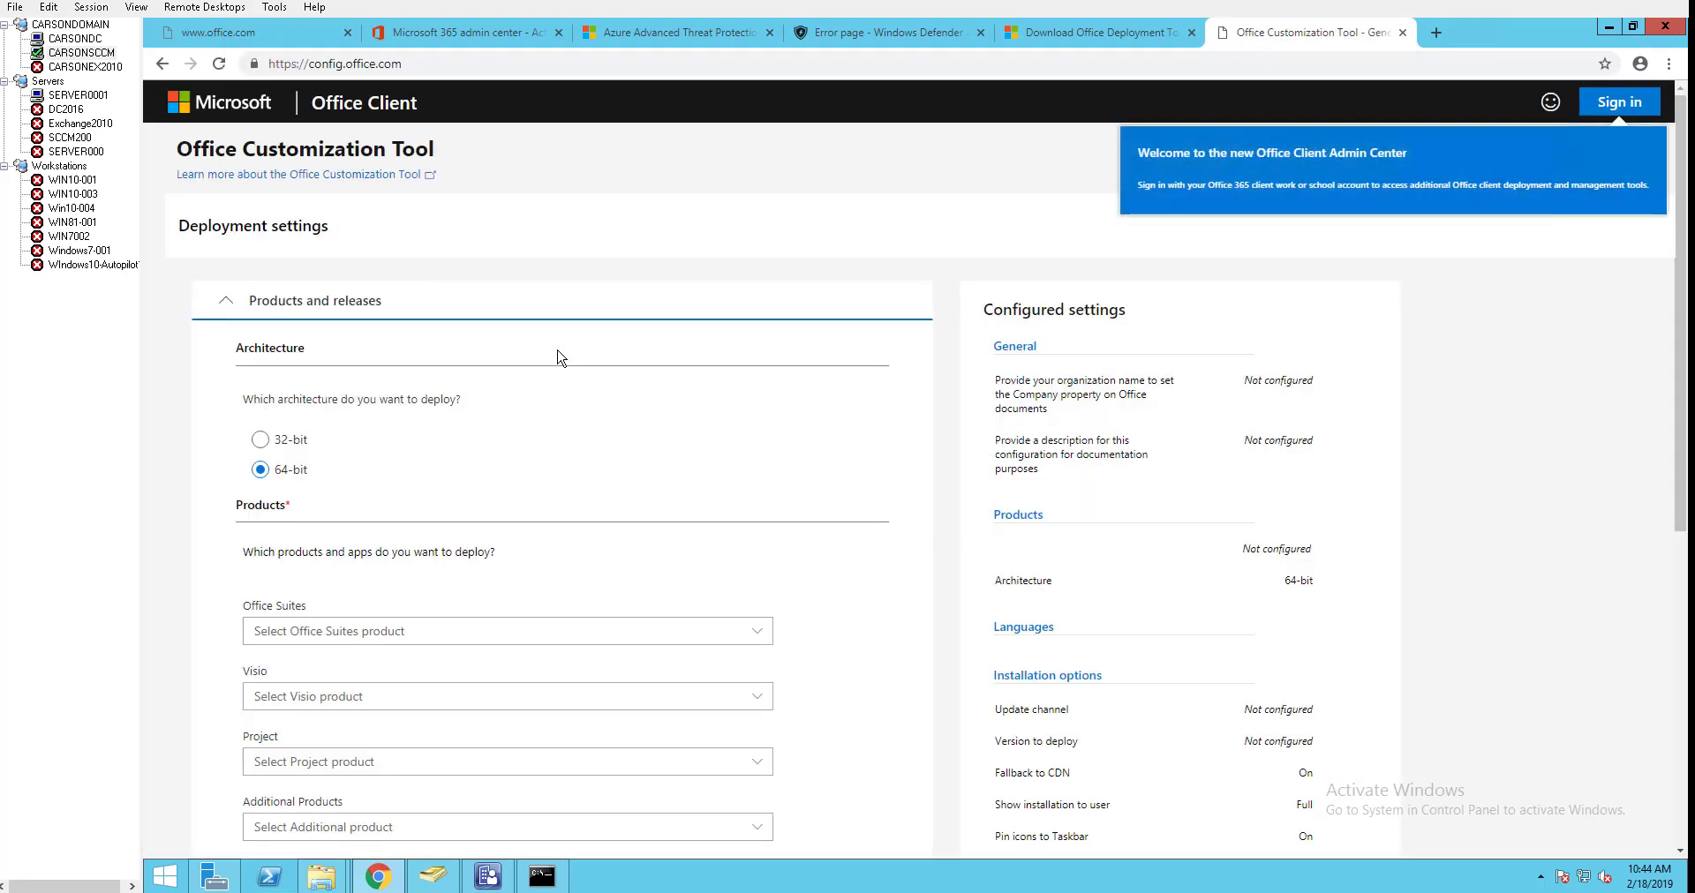
click(1556, 322)
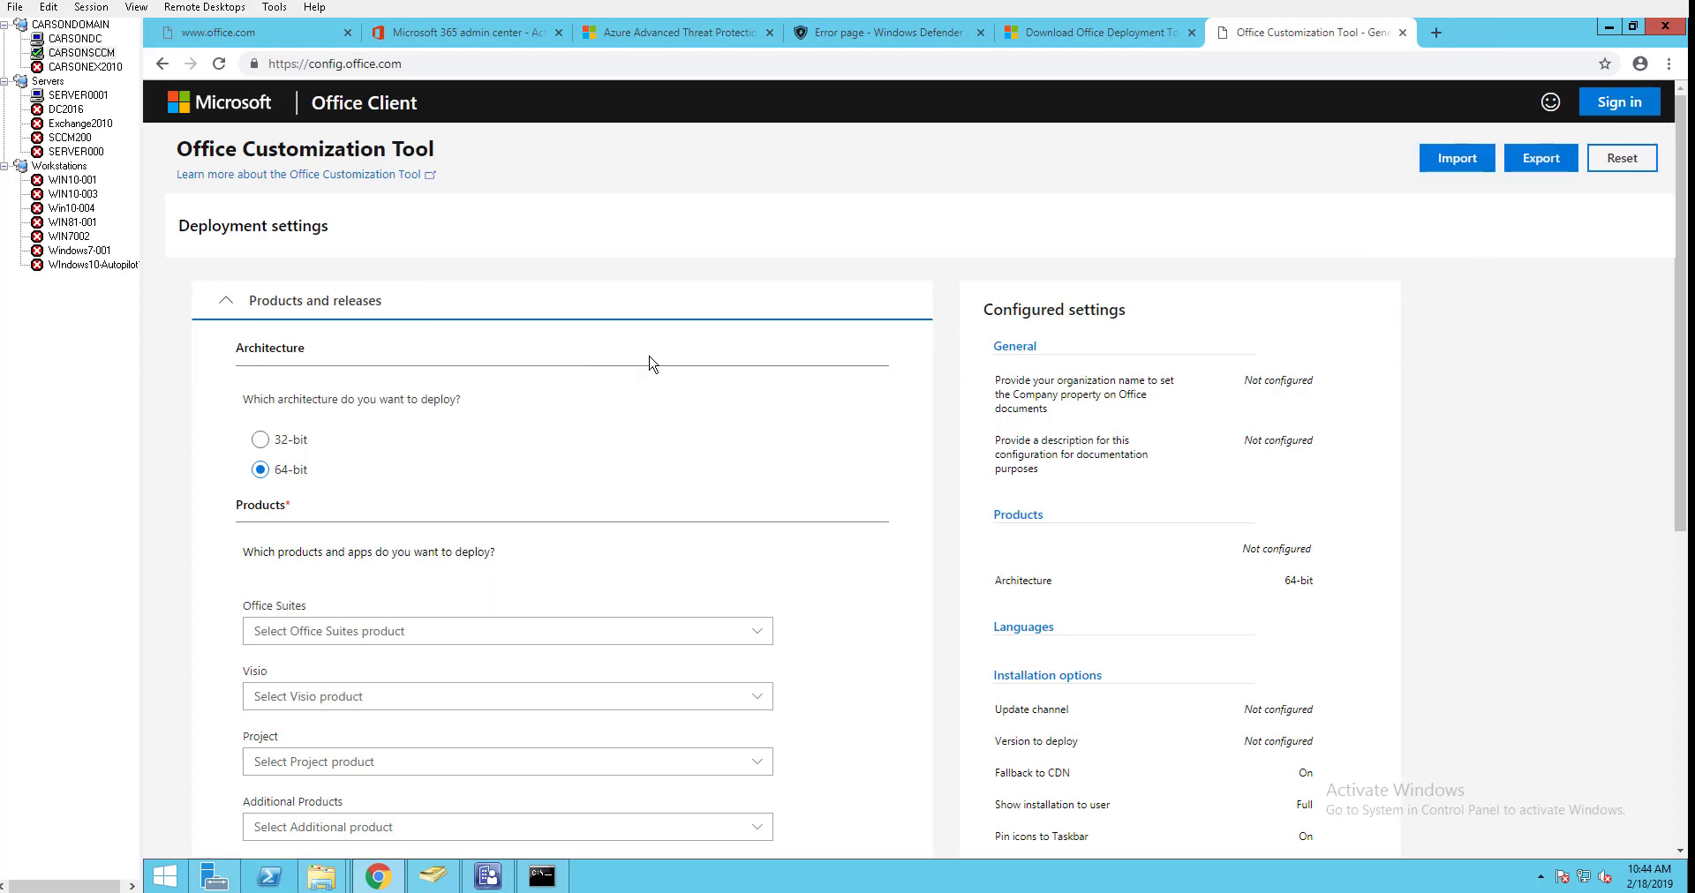
Step: Set the architecture to deploy to 32-bit
click(261, 442)
click(261, 470)
click(262, 444)
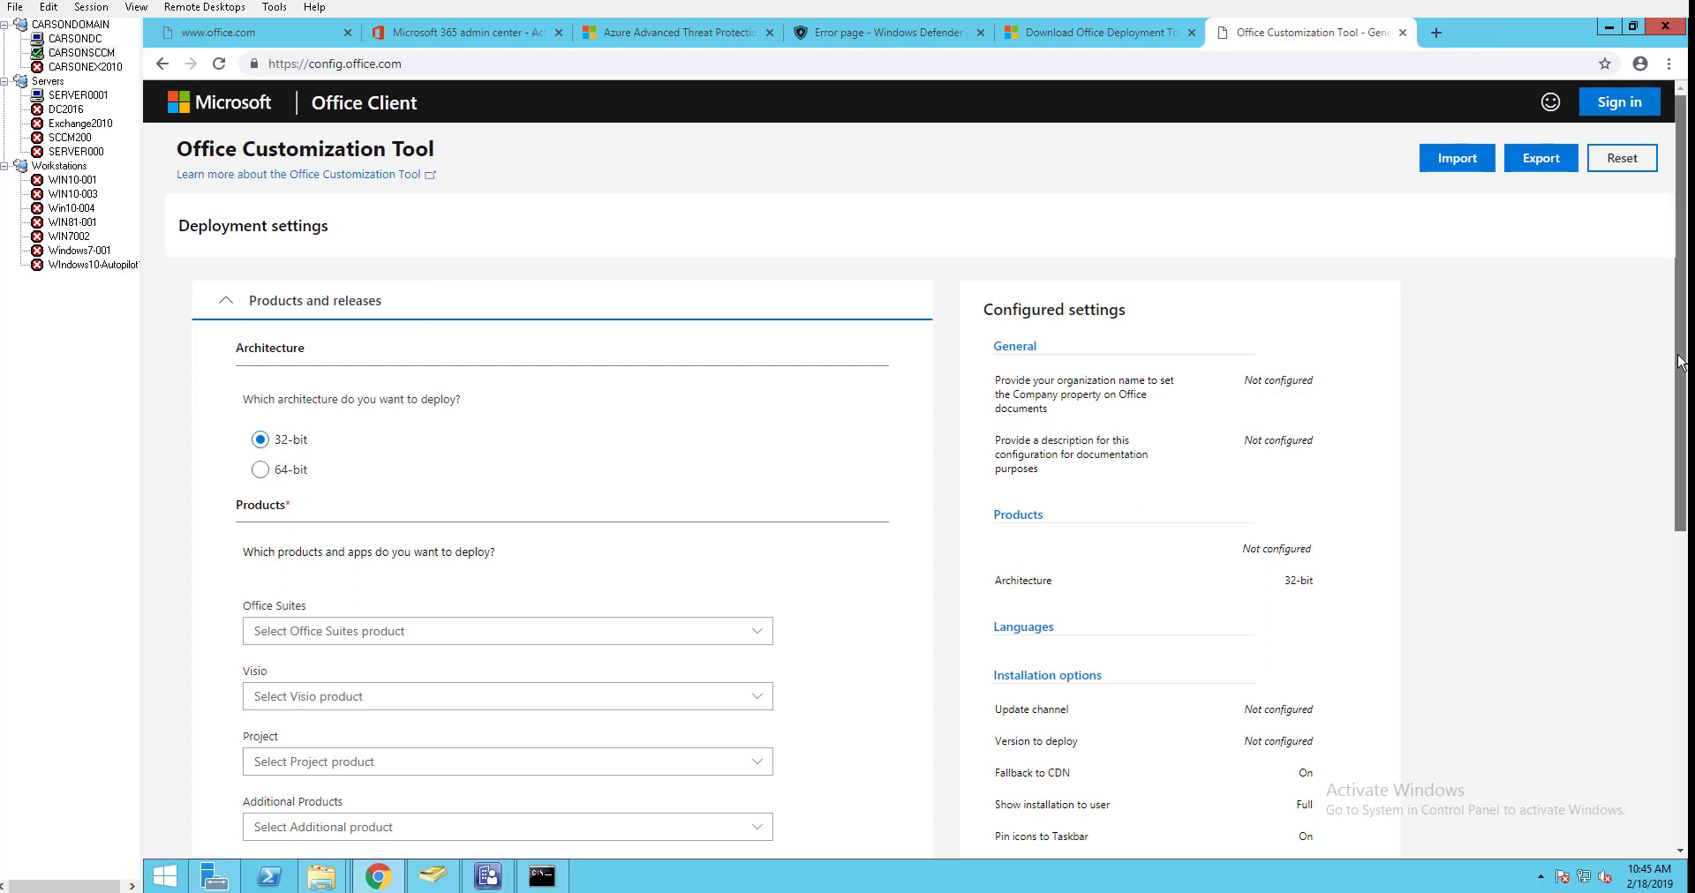
Step: Choose Office 365 ProPlus as the Office suite to deploy
drag(1679, 369, 1674, 456)
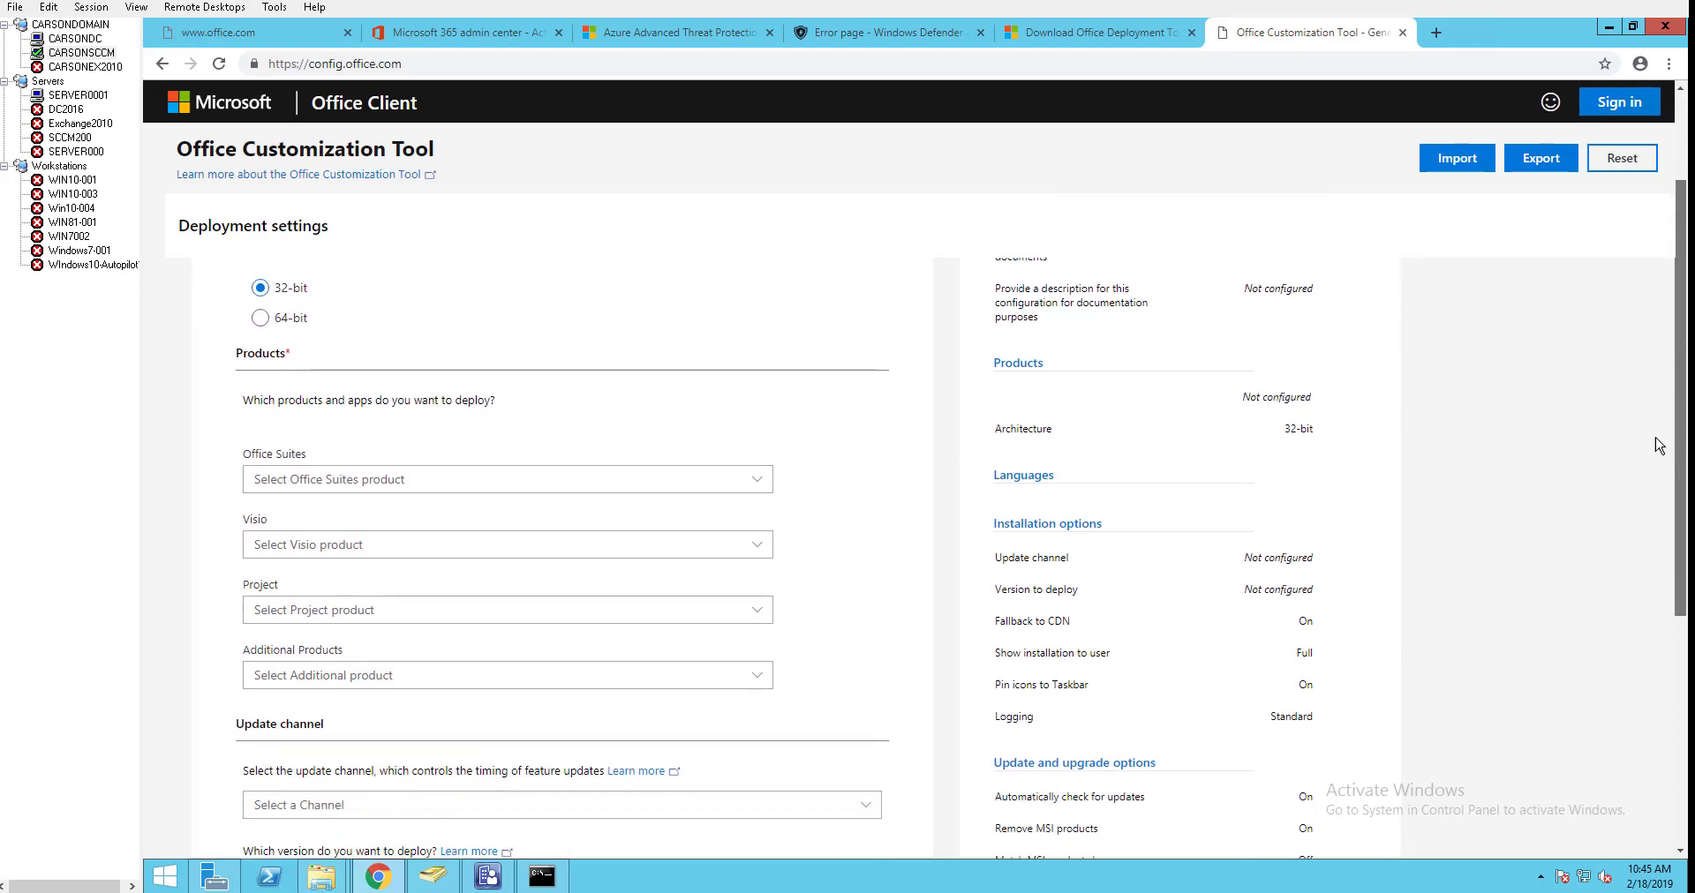
click(415, 483)
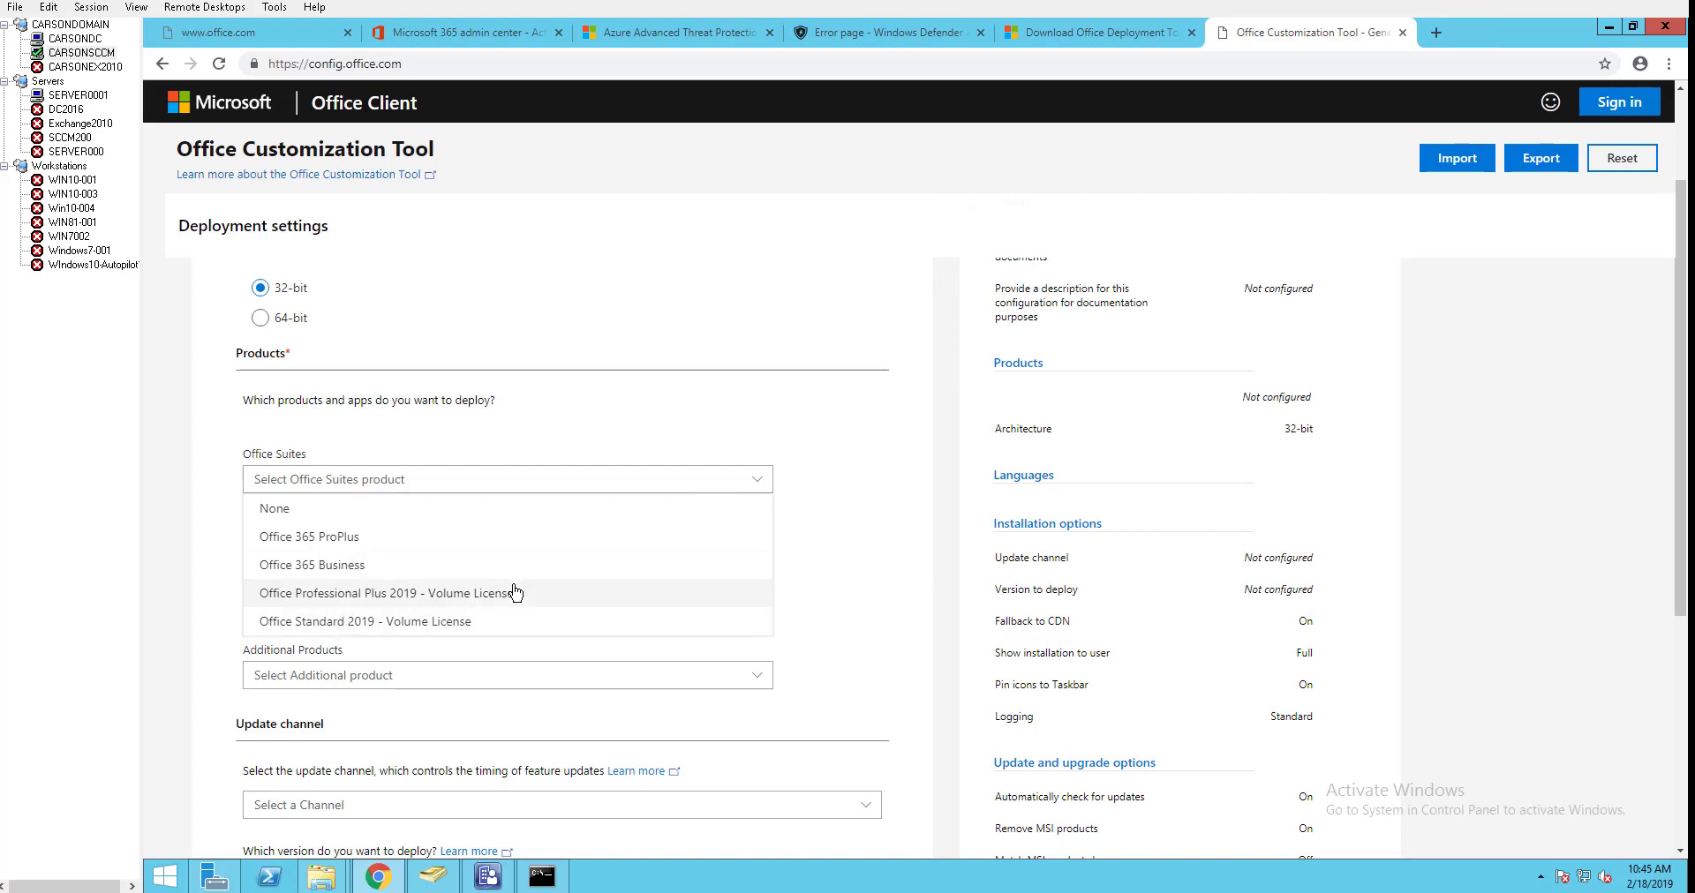
click(327, 547)
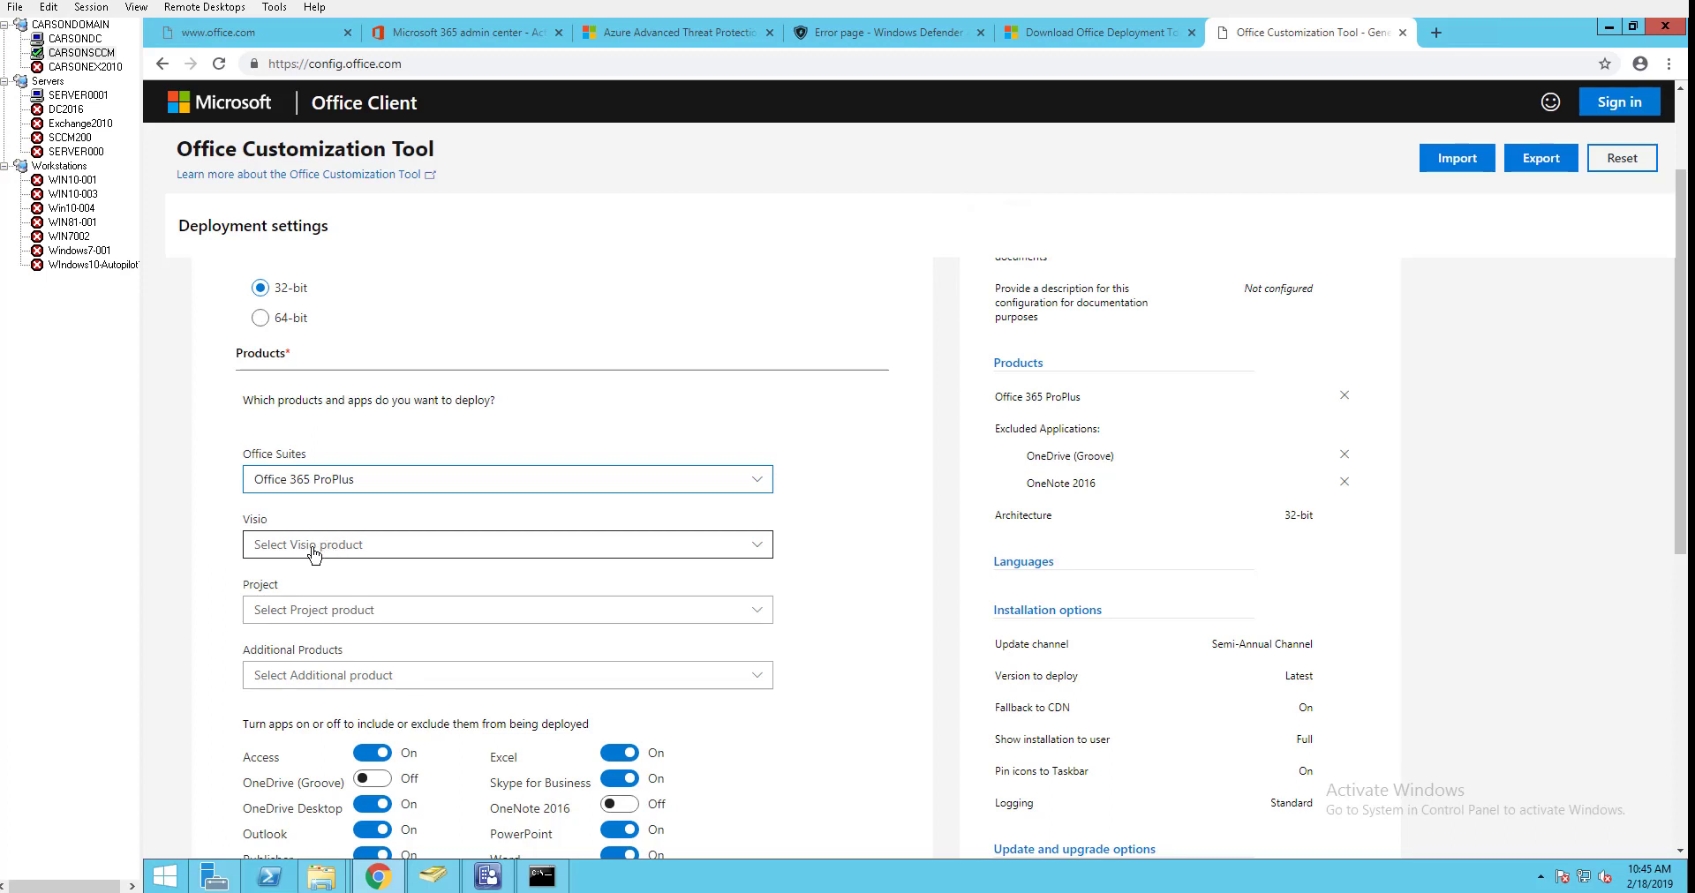
Step: Review the available Visio and Project products without choosing any of them
click(315, 549)
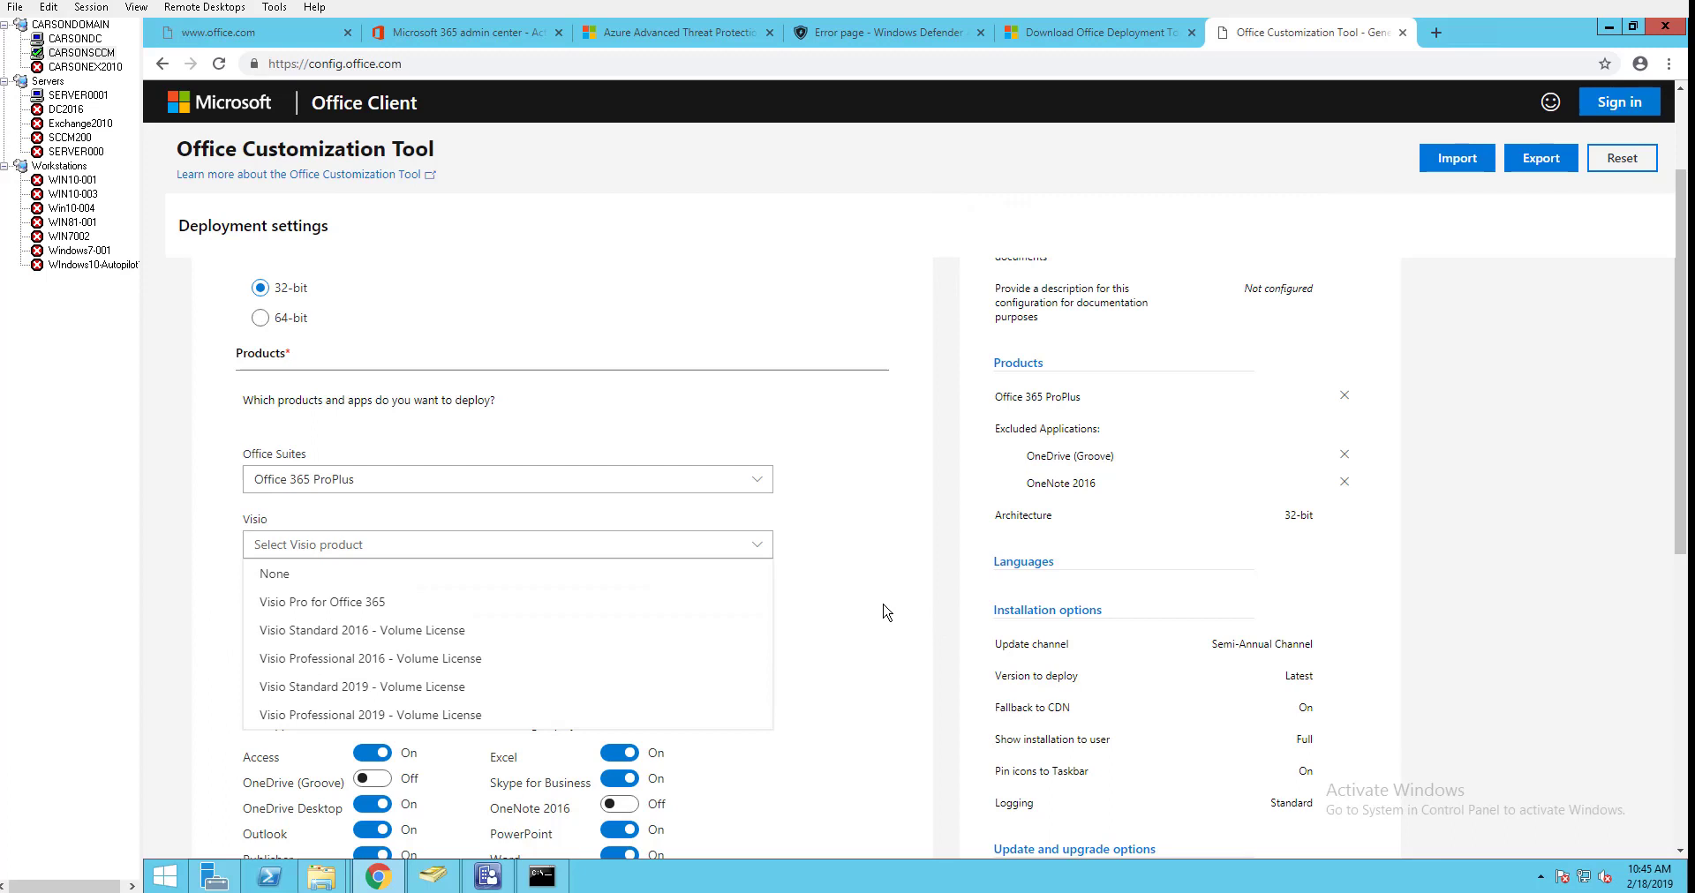
click(857, 545)
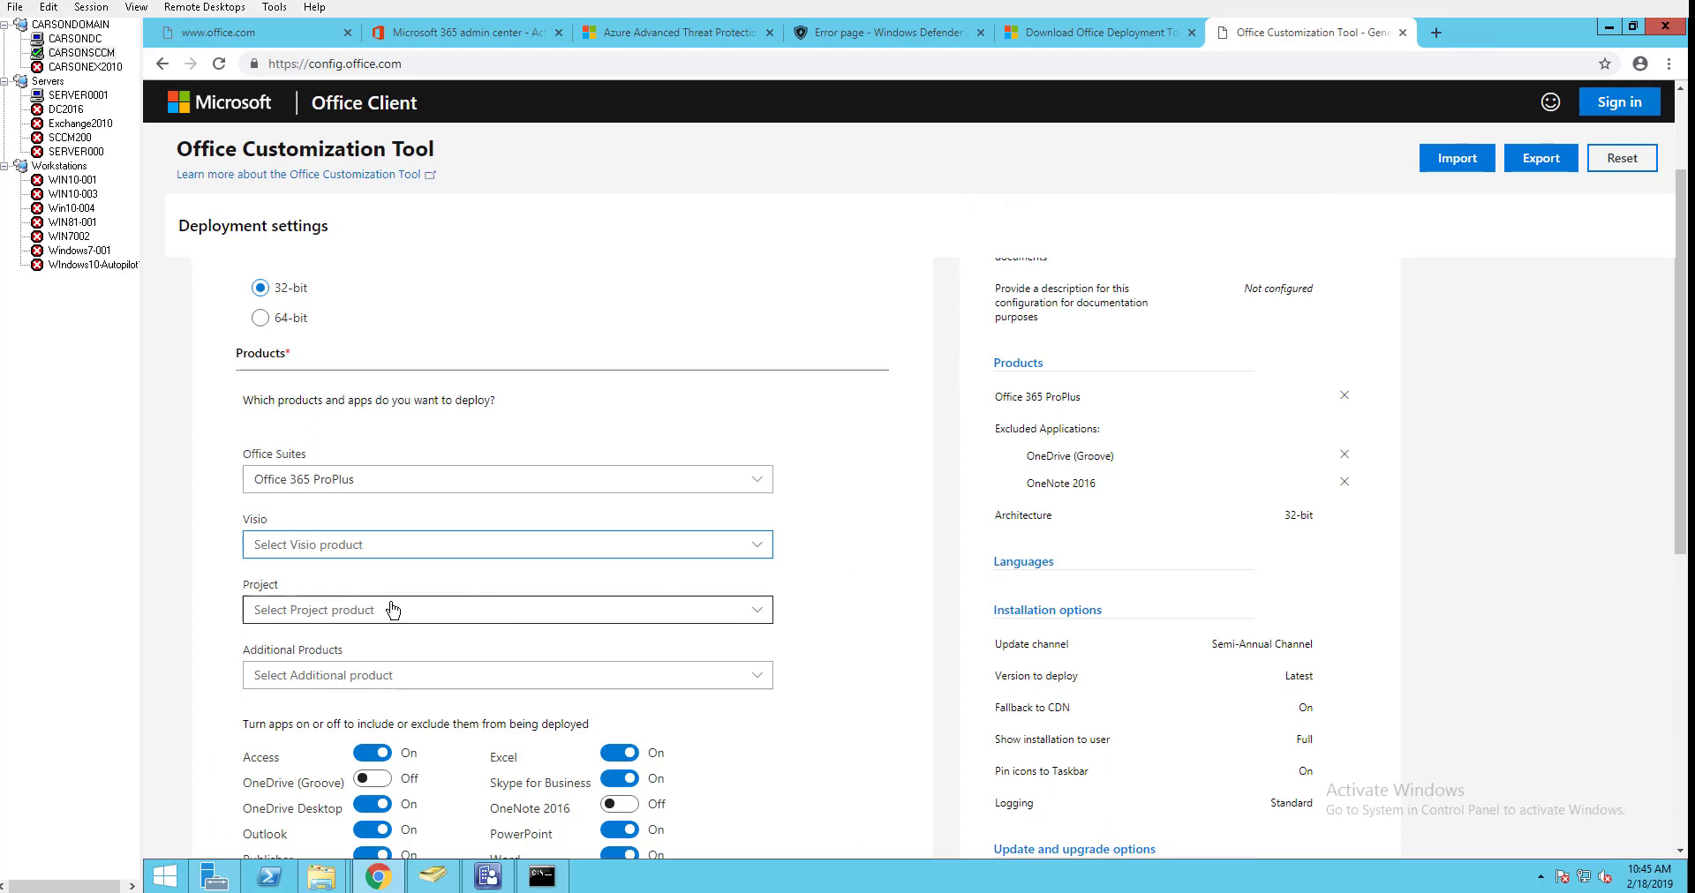
click(761, 608)
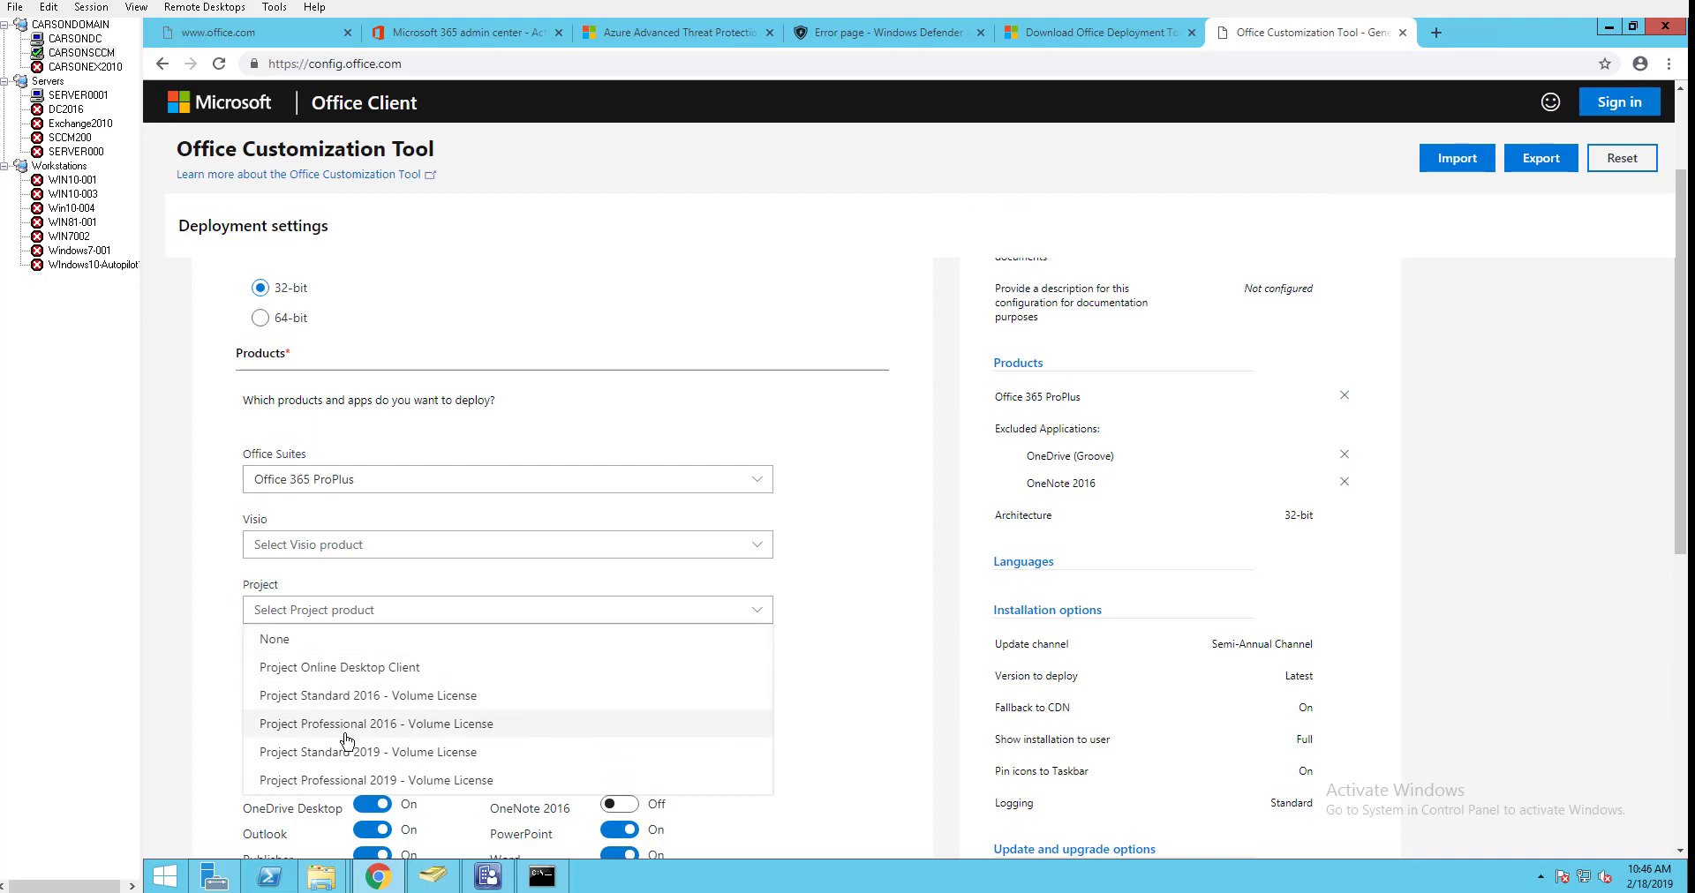
click(892, 645)
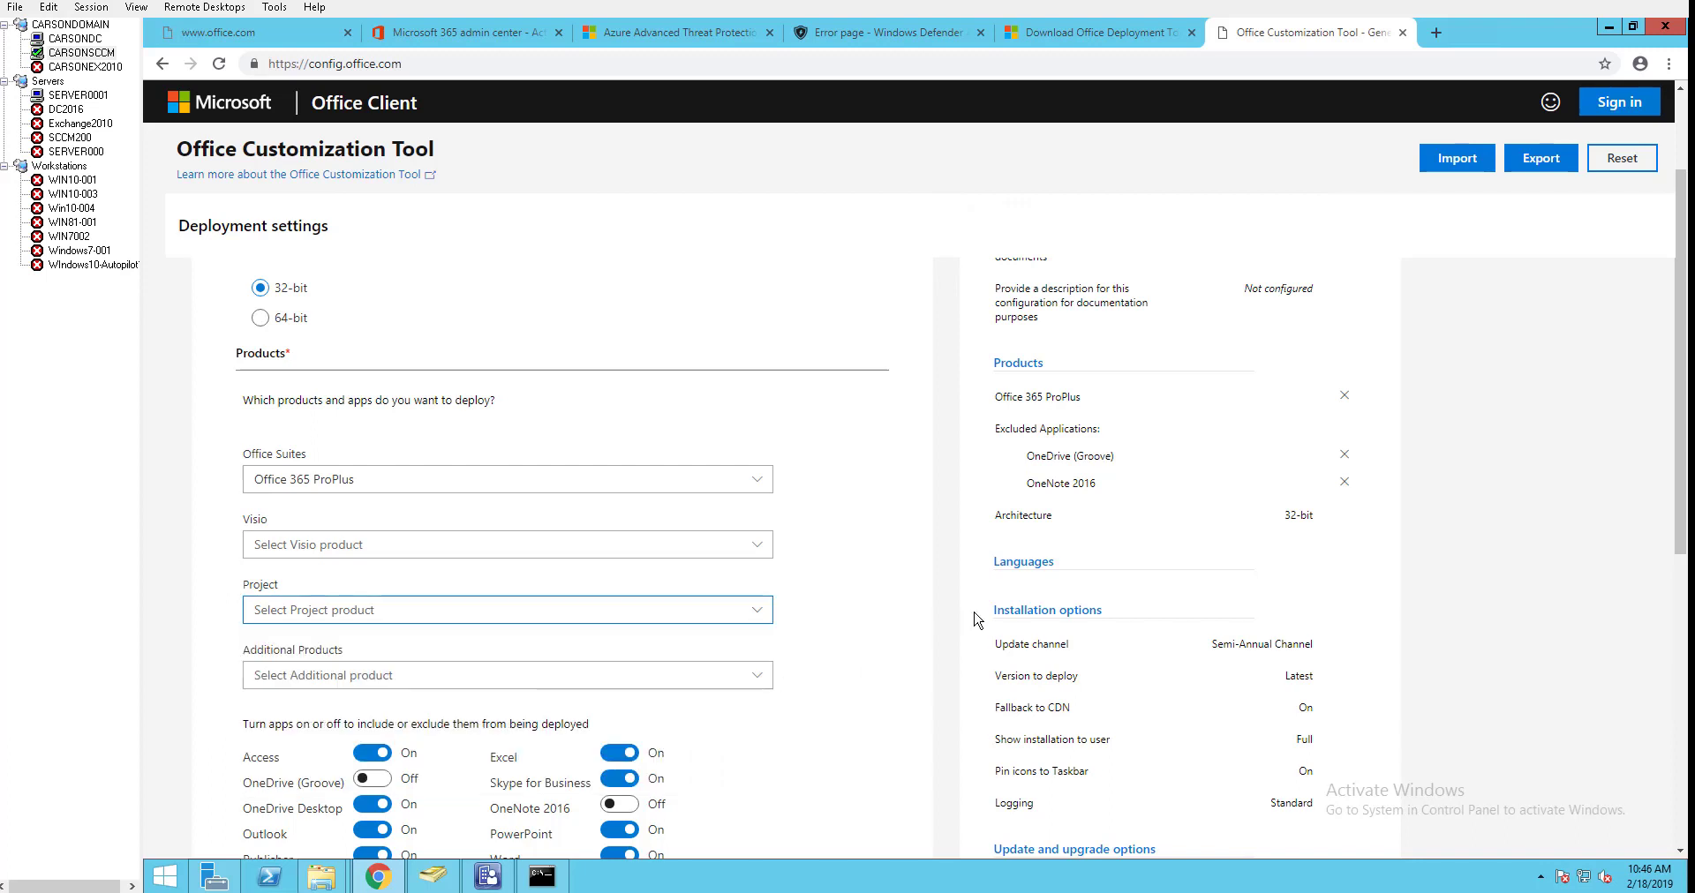
Step: Try Language Pack and Office 365 Access Runtime as the additional product, and set the choice back to None
drag(1681, 389, 1665, 496)
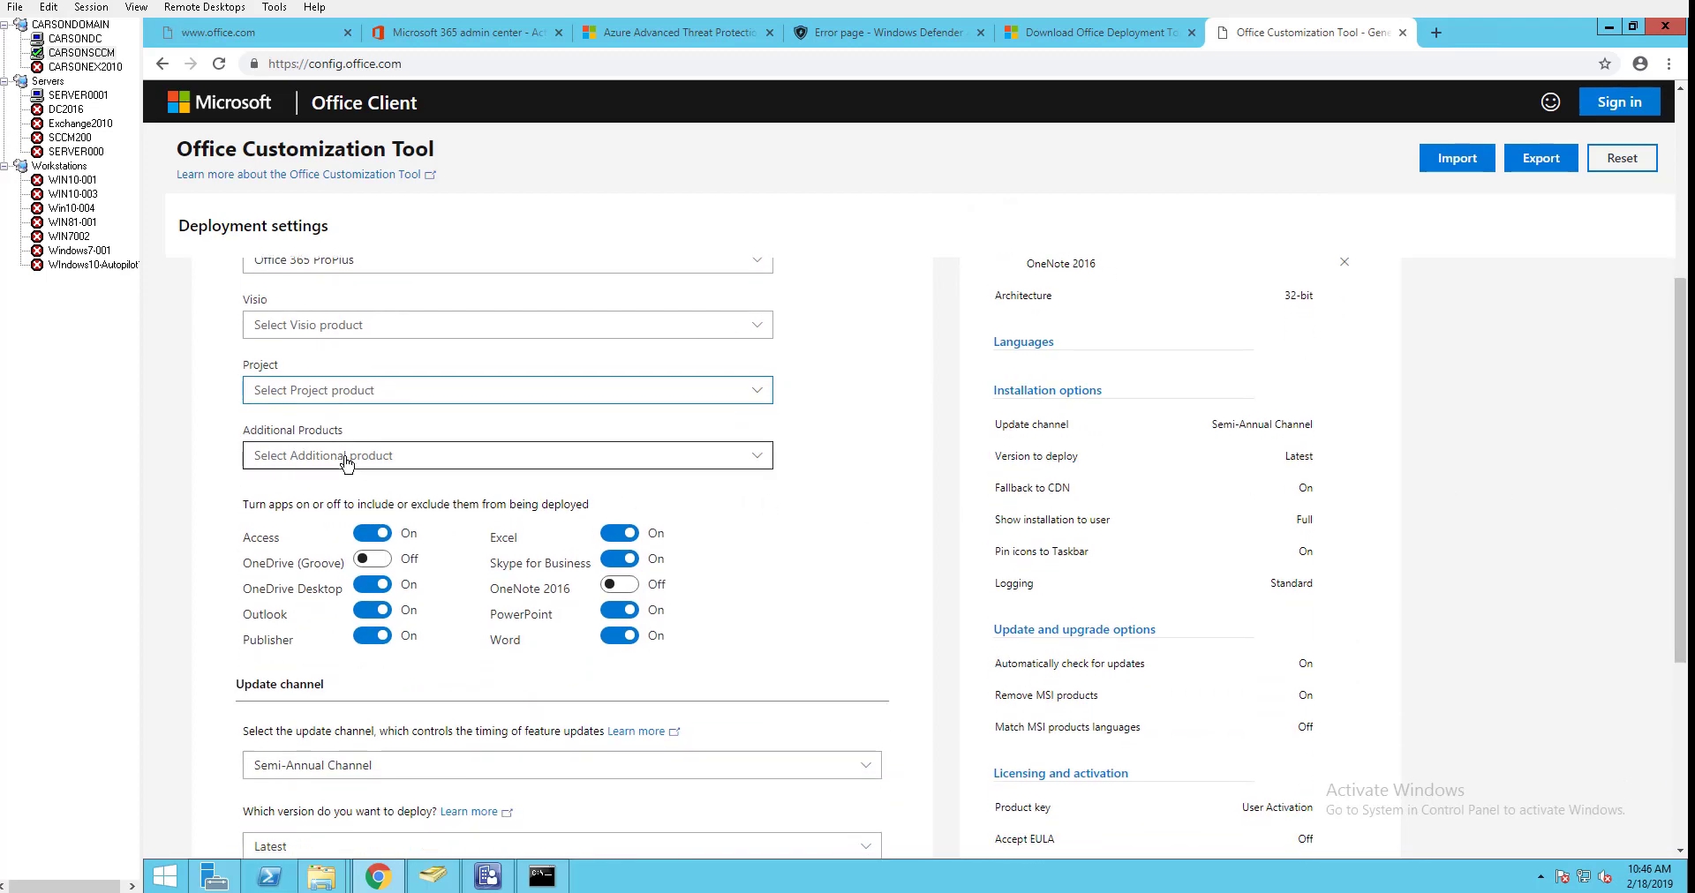
click(707, 458)
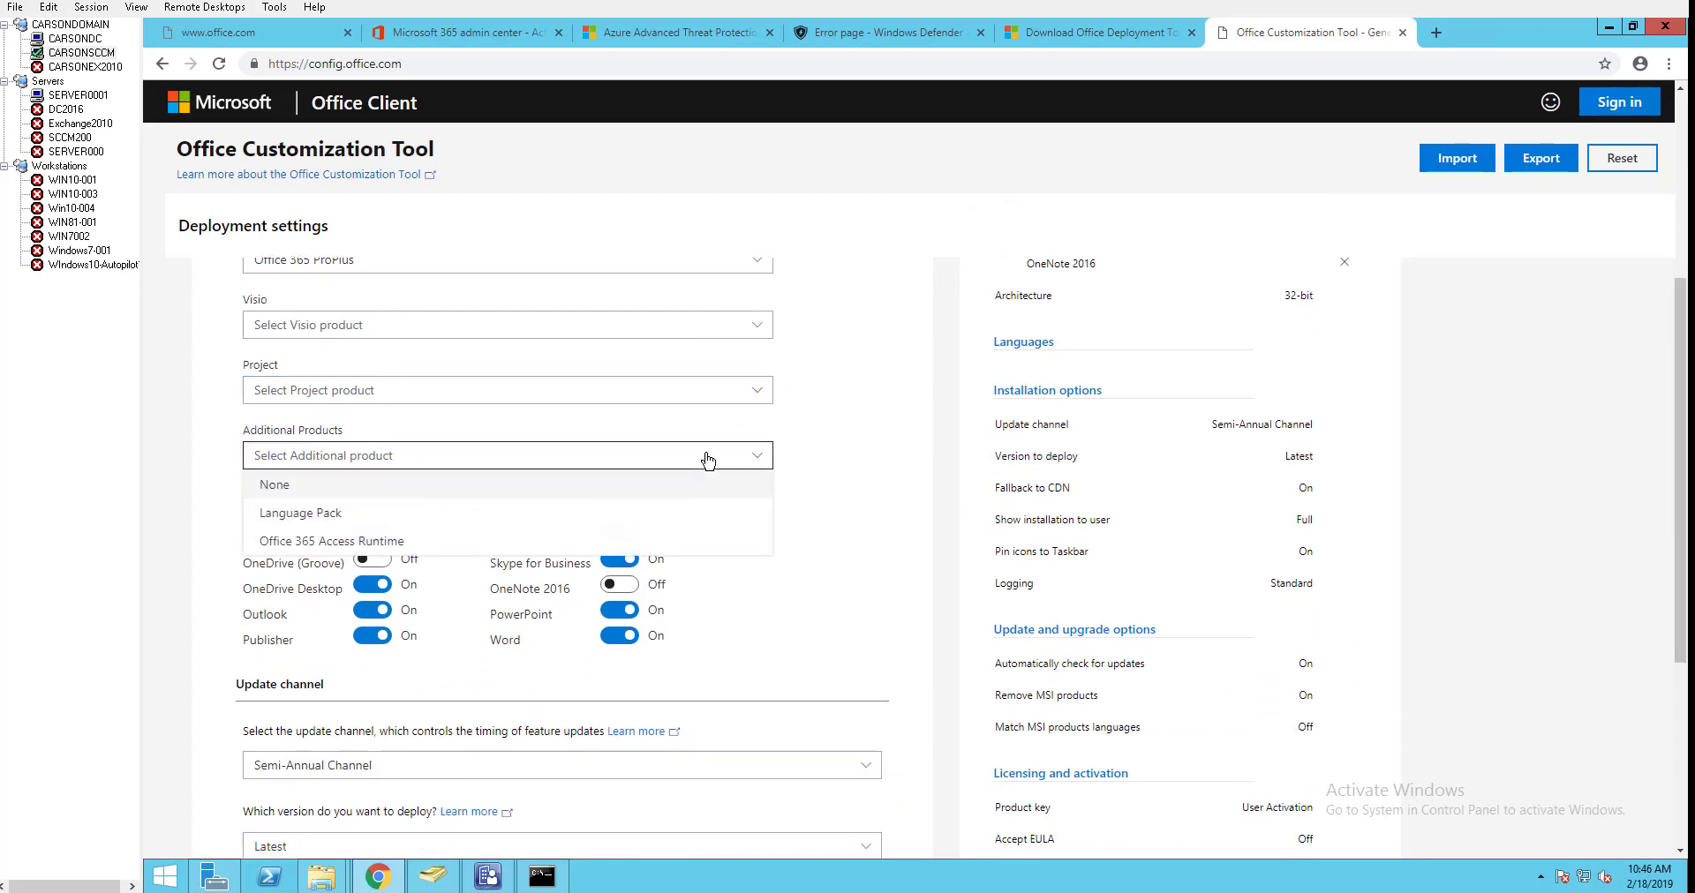
click(307, 520)
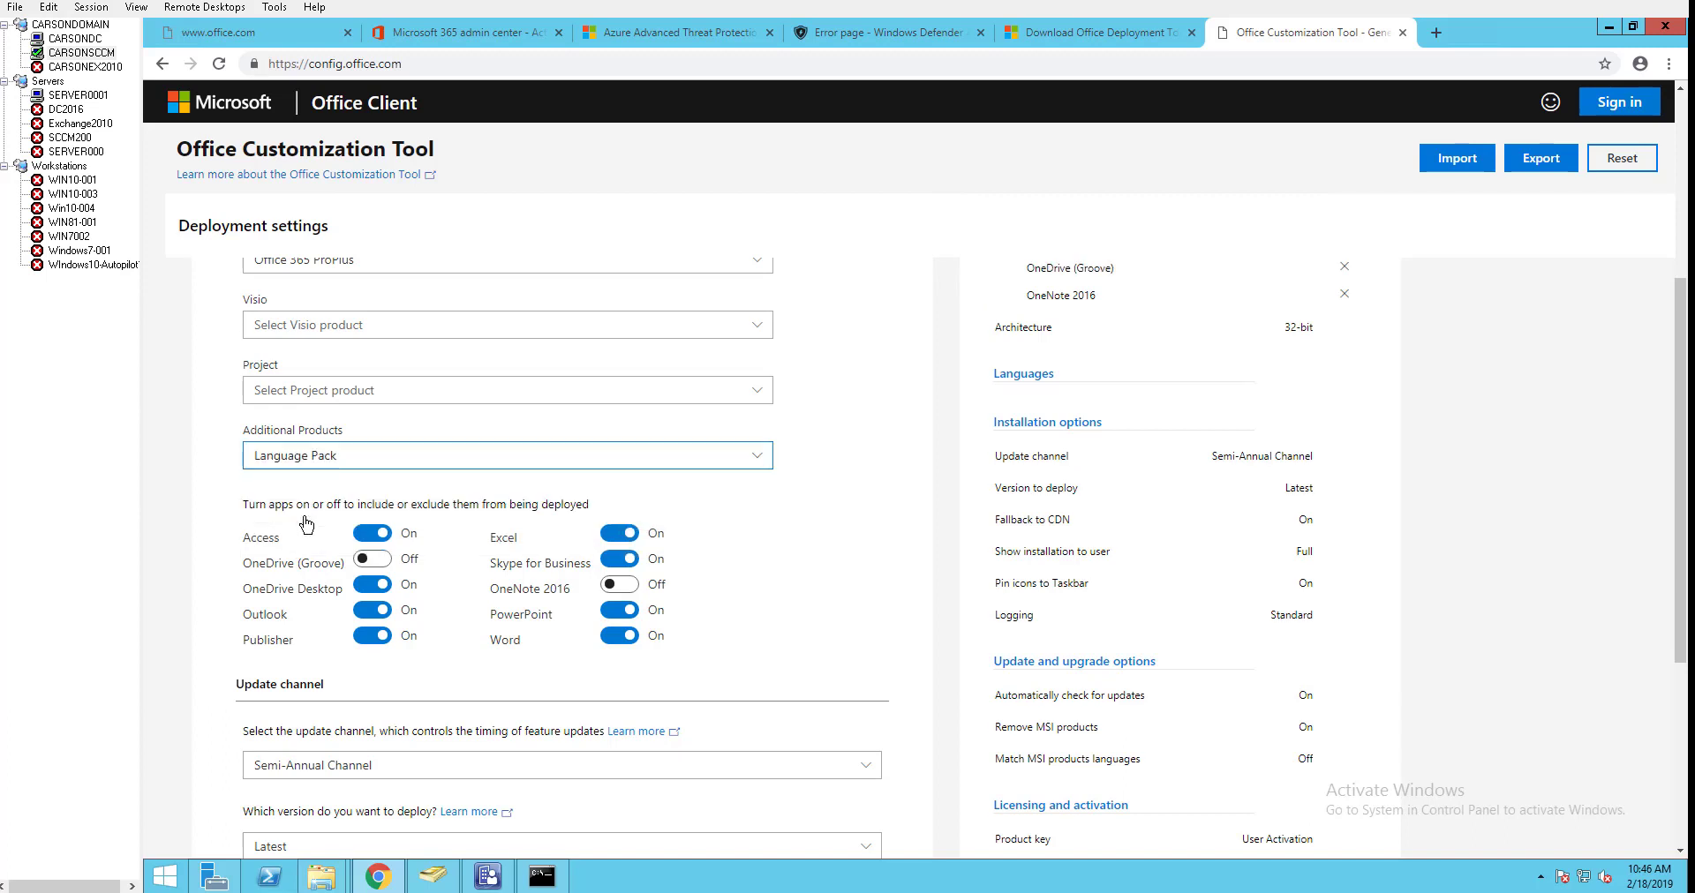
click(381, 468)
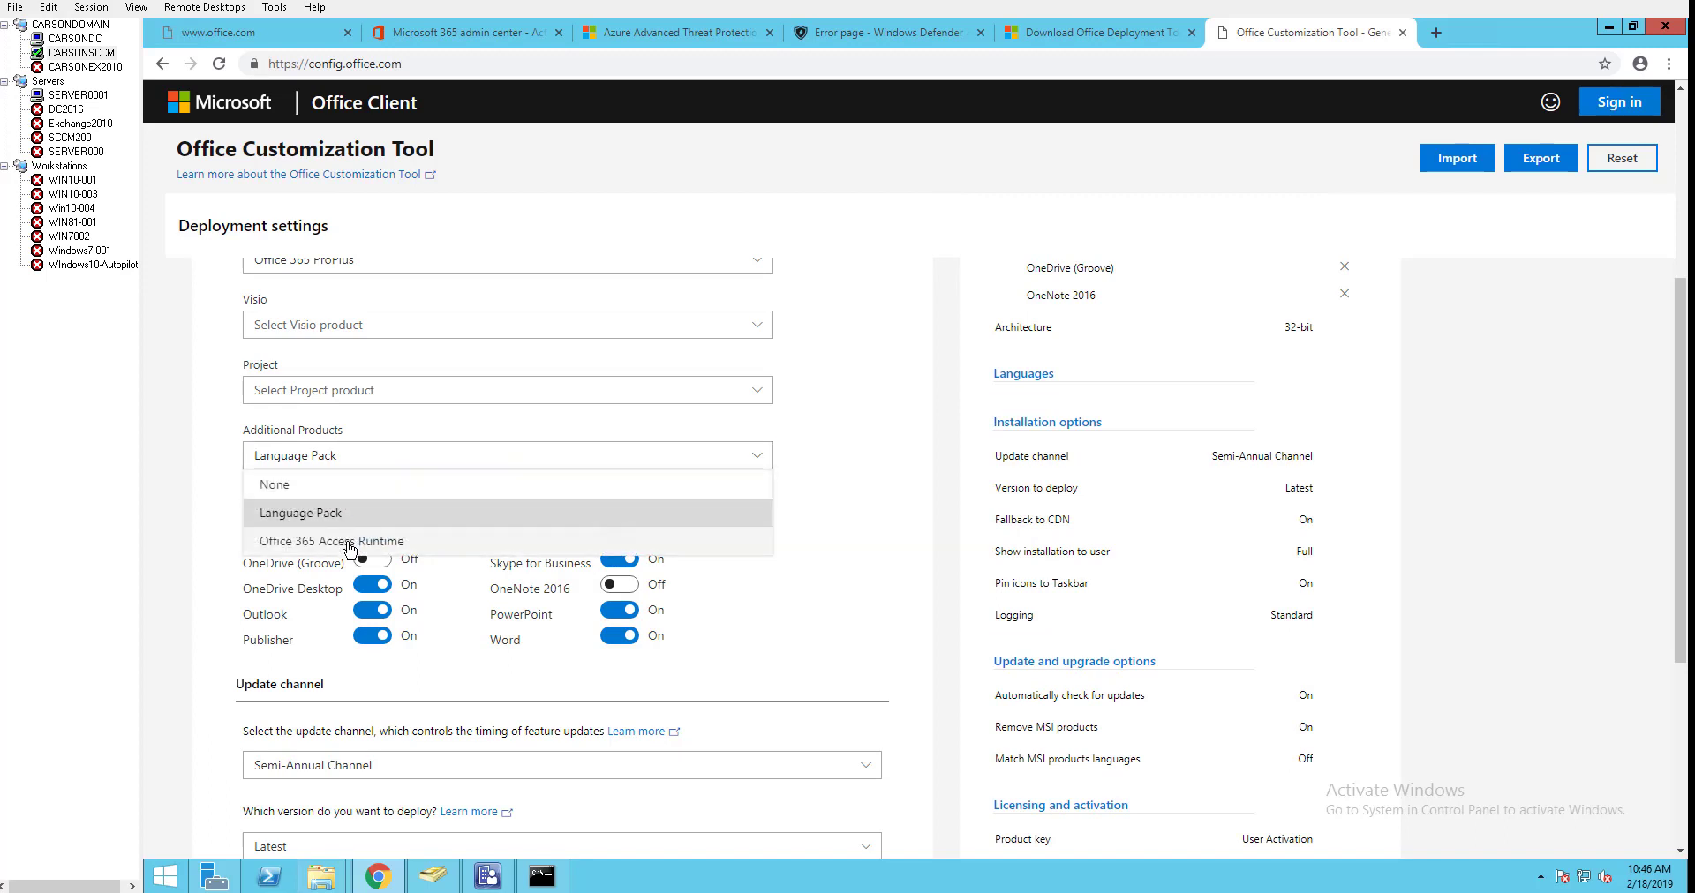
click(348, 544)
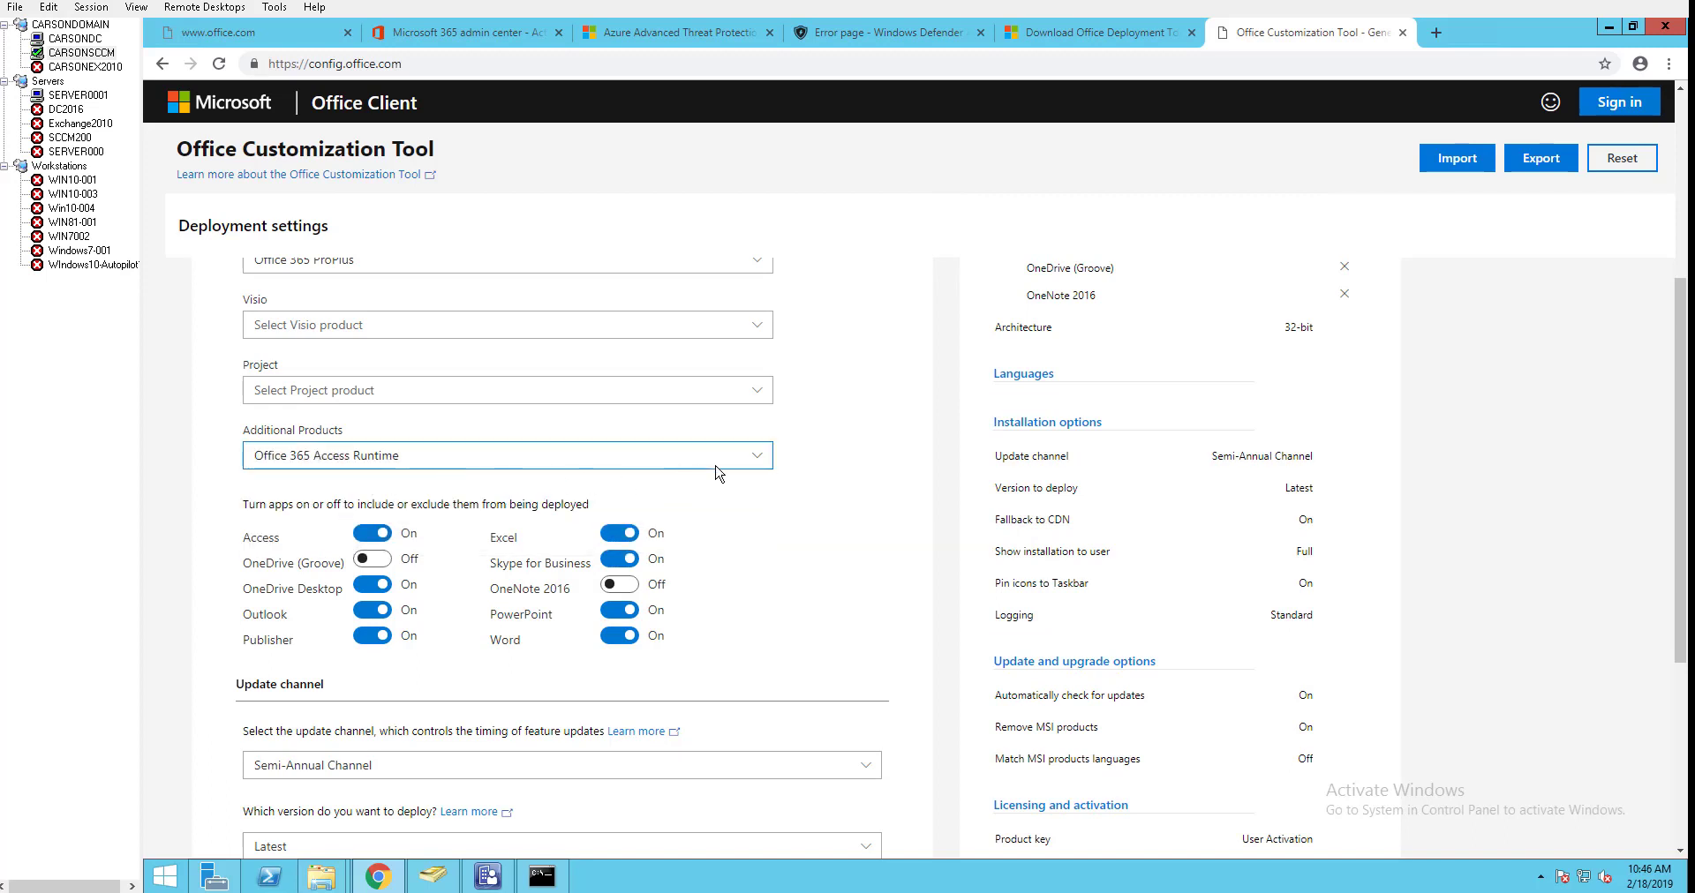
click(762, 458)
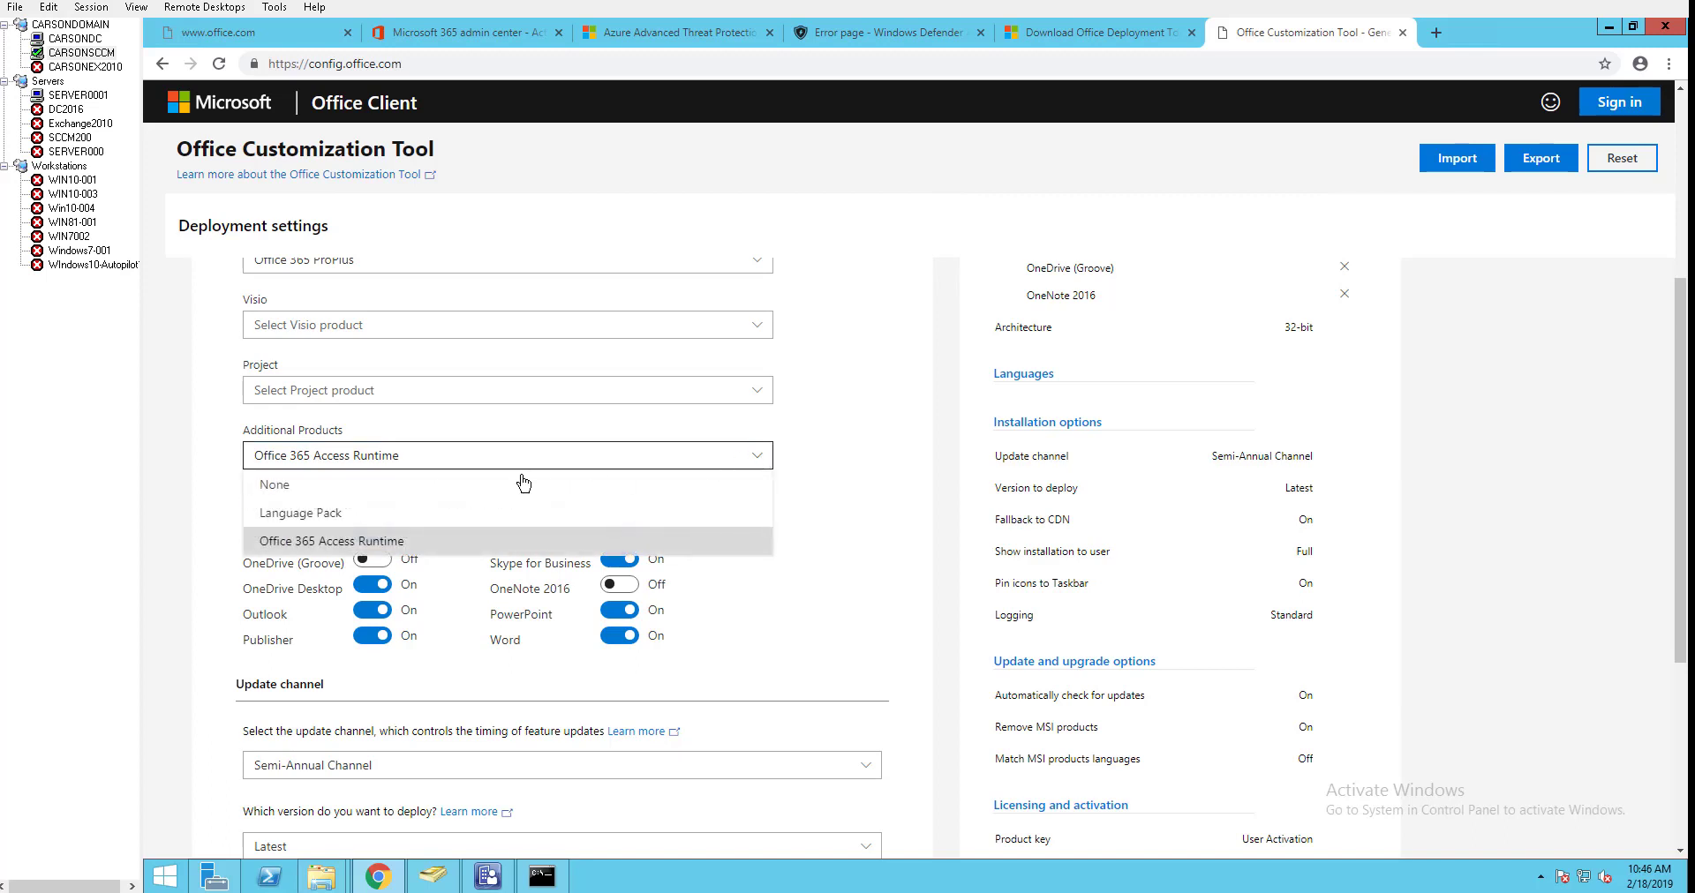
click(298, 489)
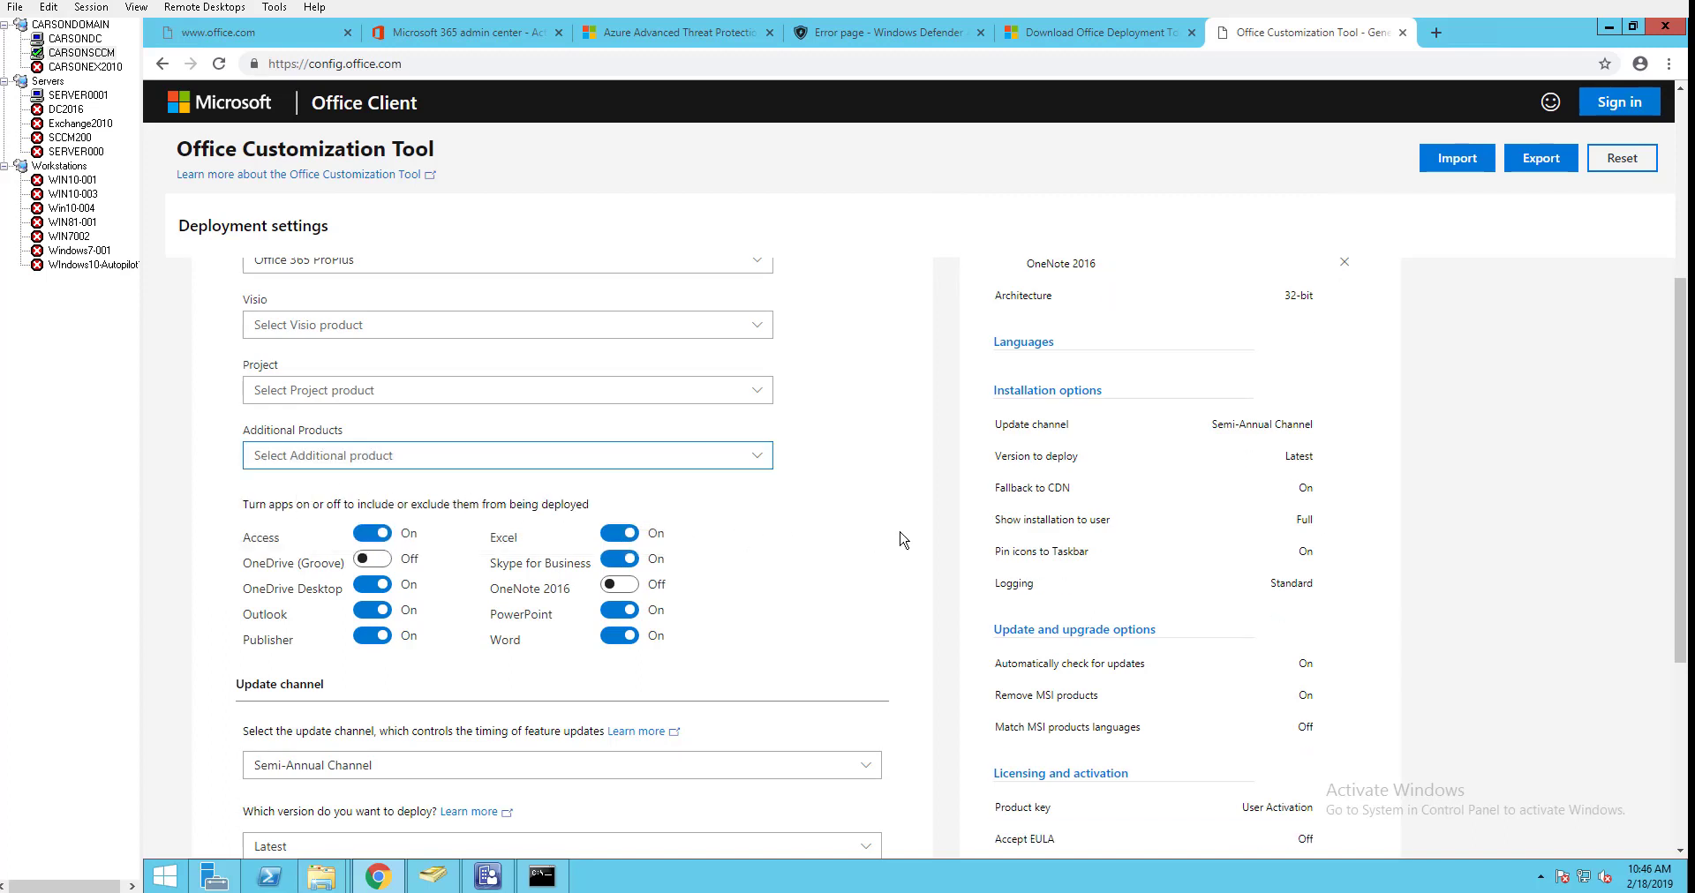
Step: Include OneDrive (Groove) in the deployed apps and keep OneNote 2016 turned off
drag(1671, 458, 1670, 529)
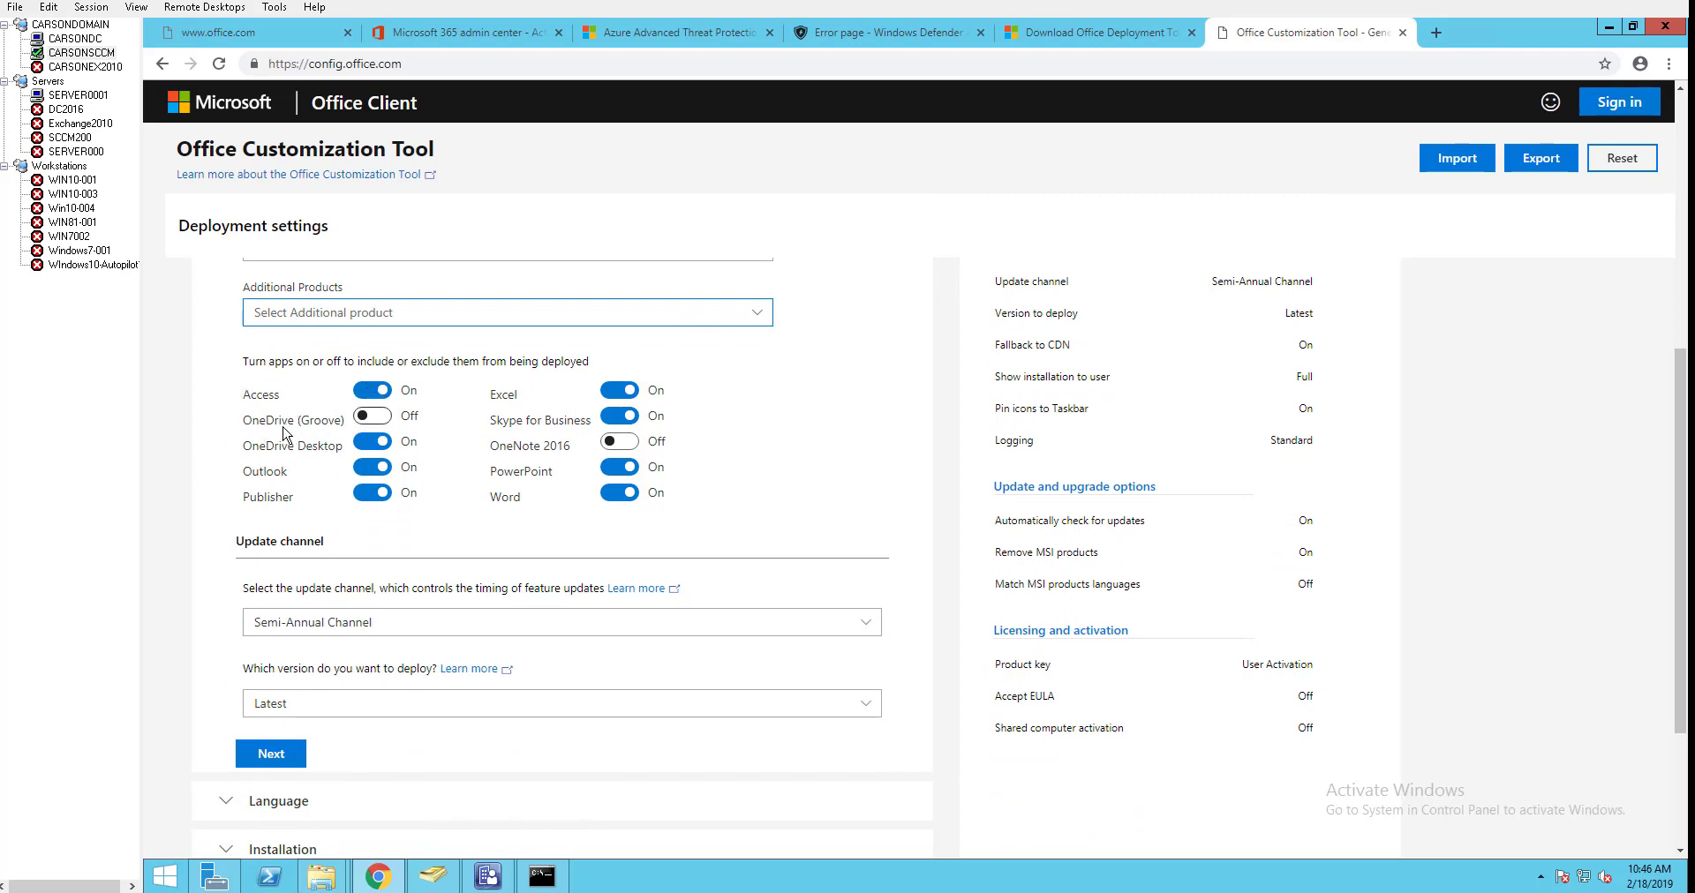
click(381, 417)
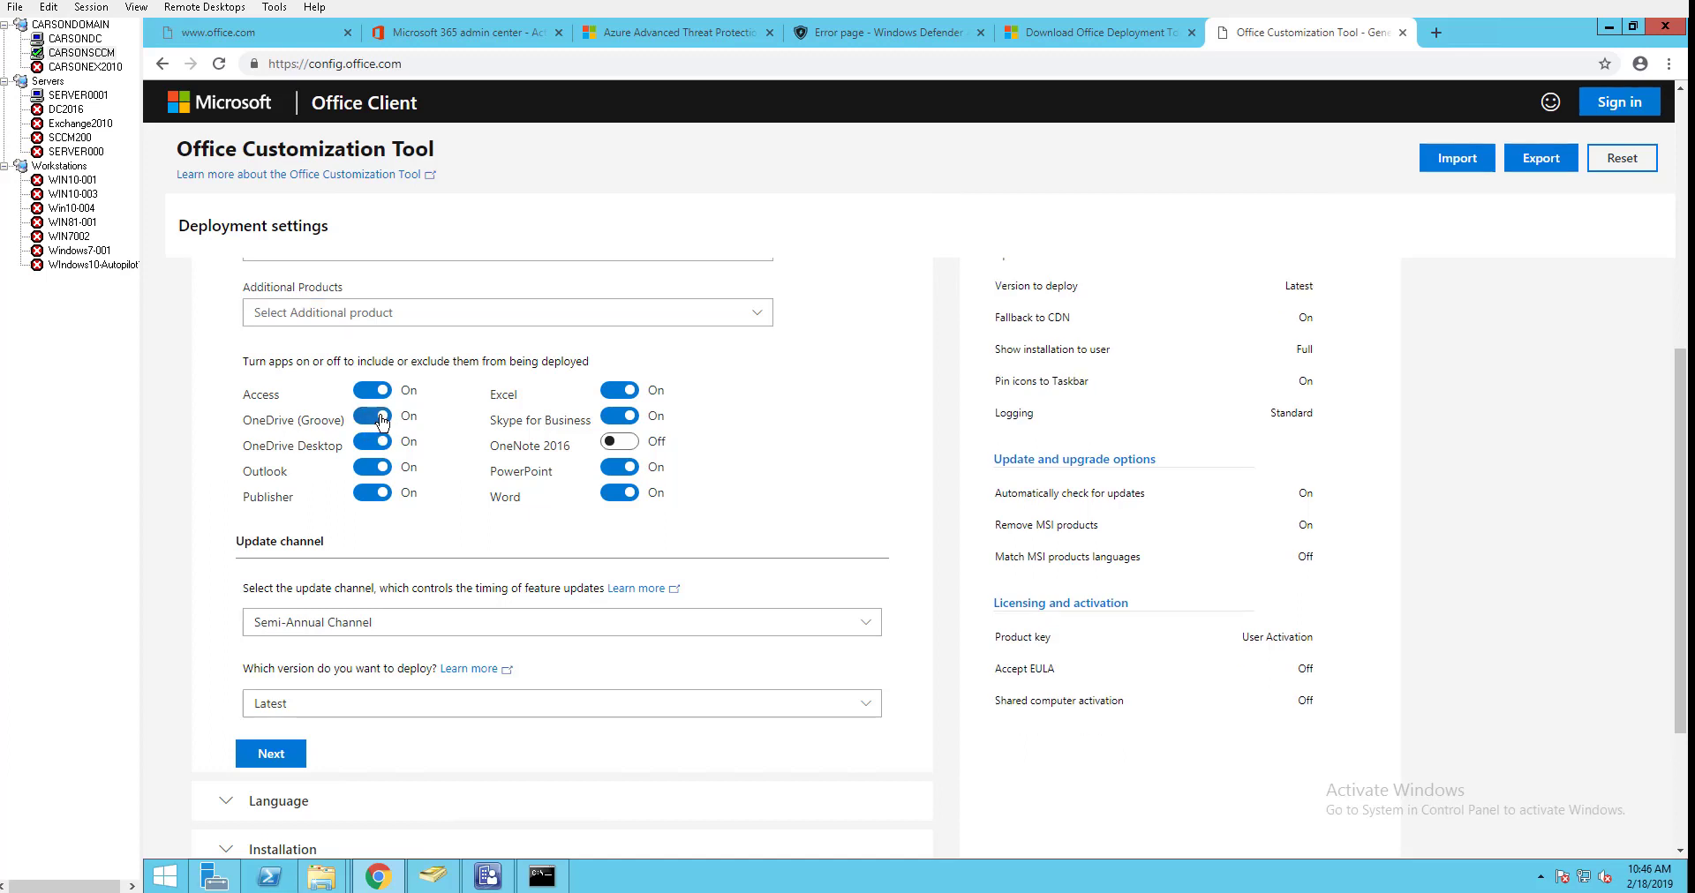
click(641, 449)
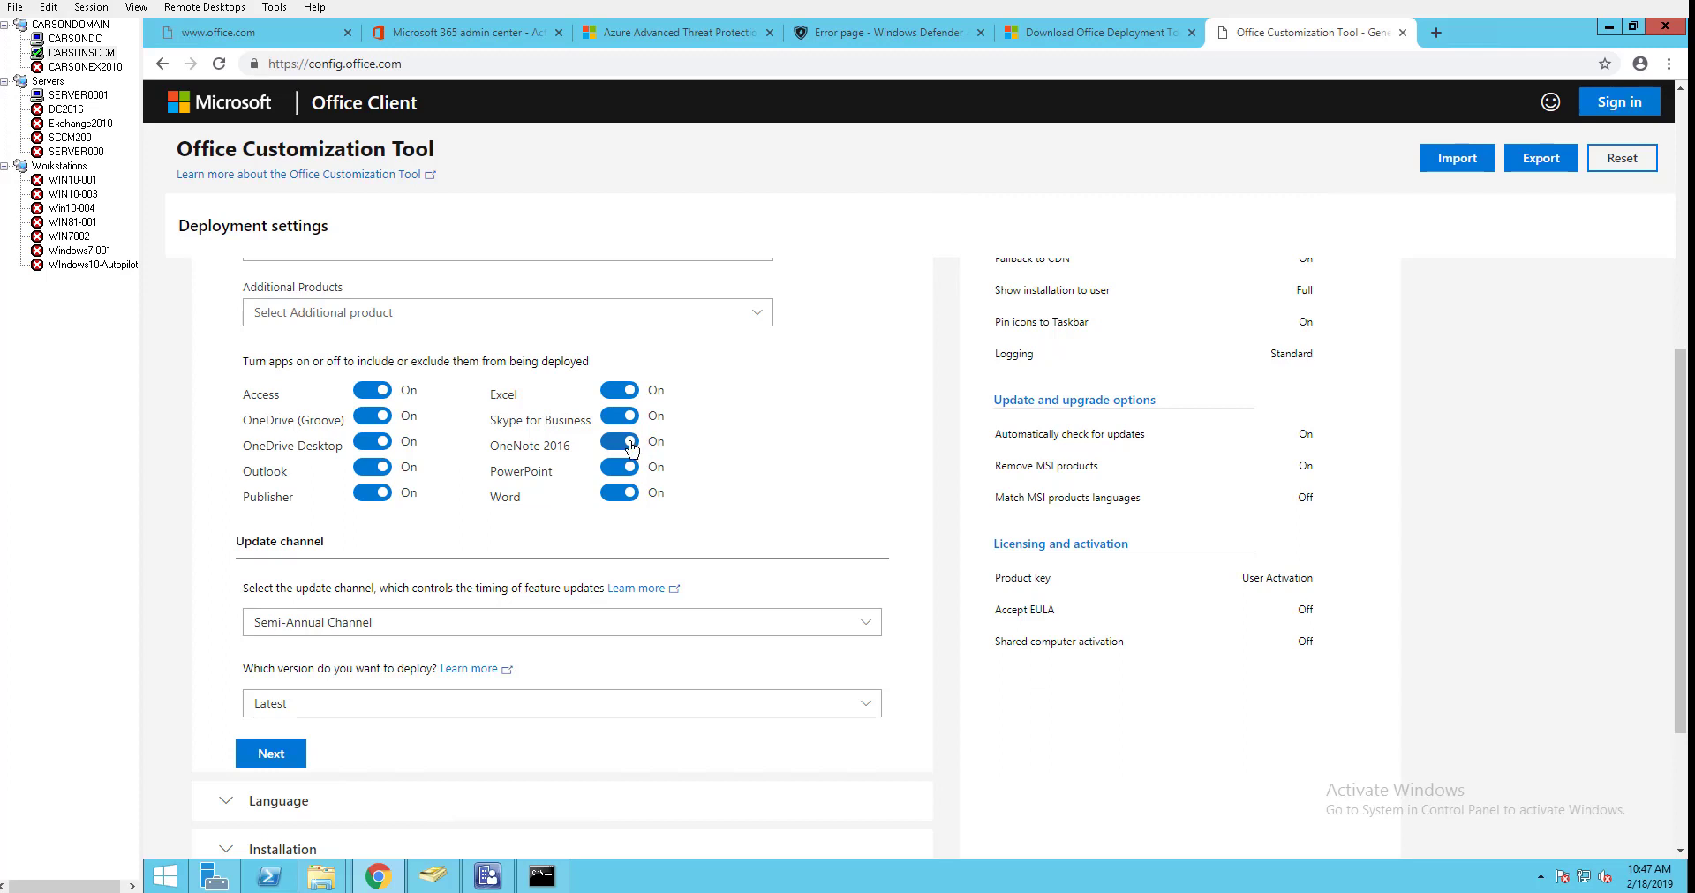
click(631, 446)
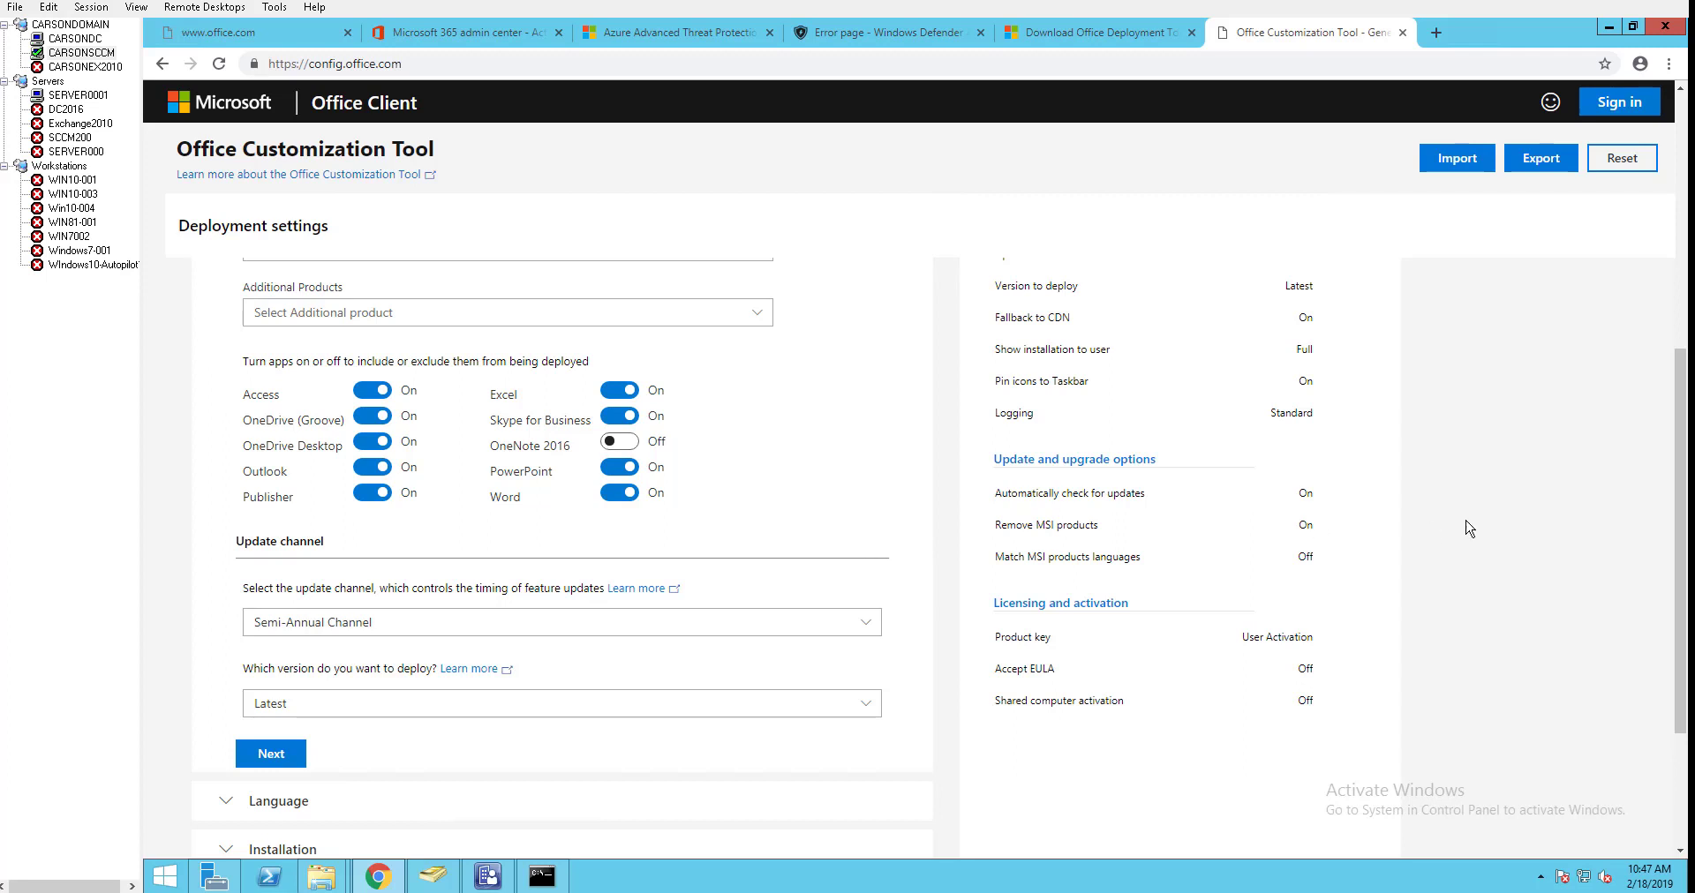
Step: Set the update channel to Monthly Channel and the version to deploy to Latest
scroll(1680, 472, down, 1)
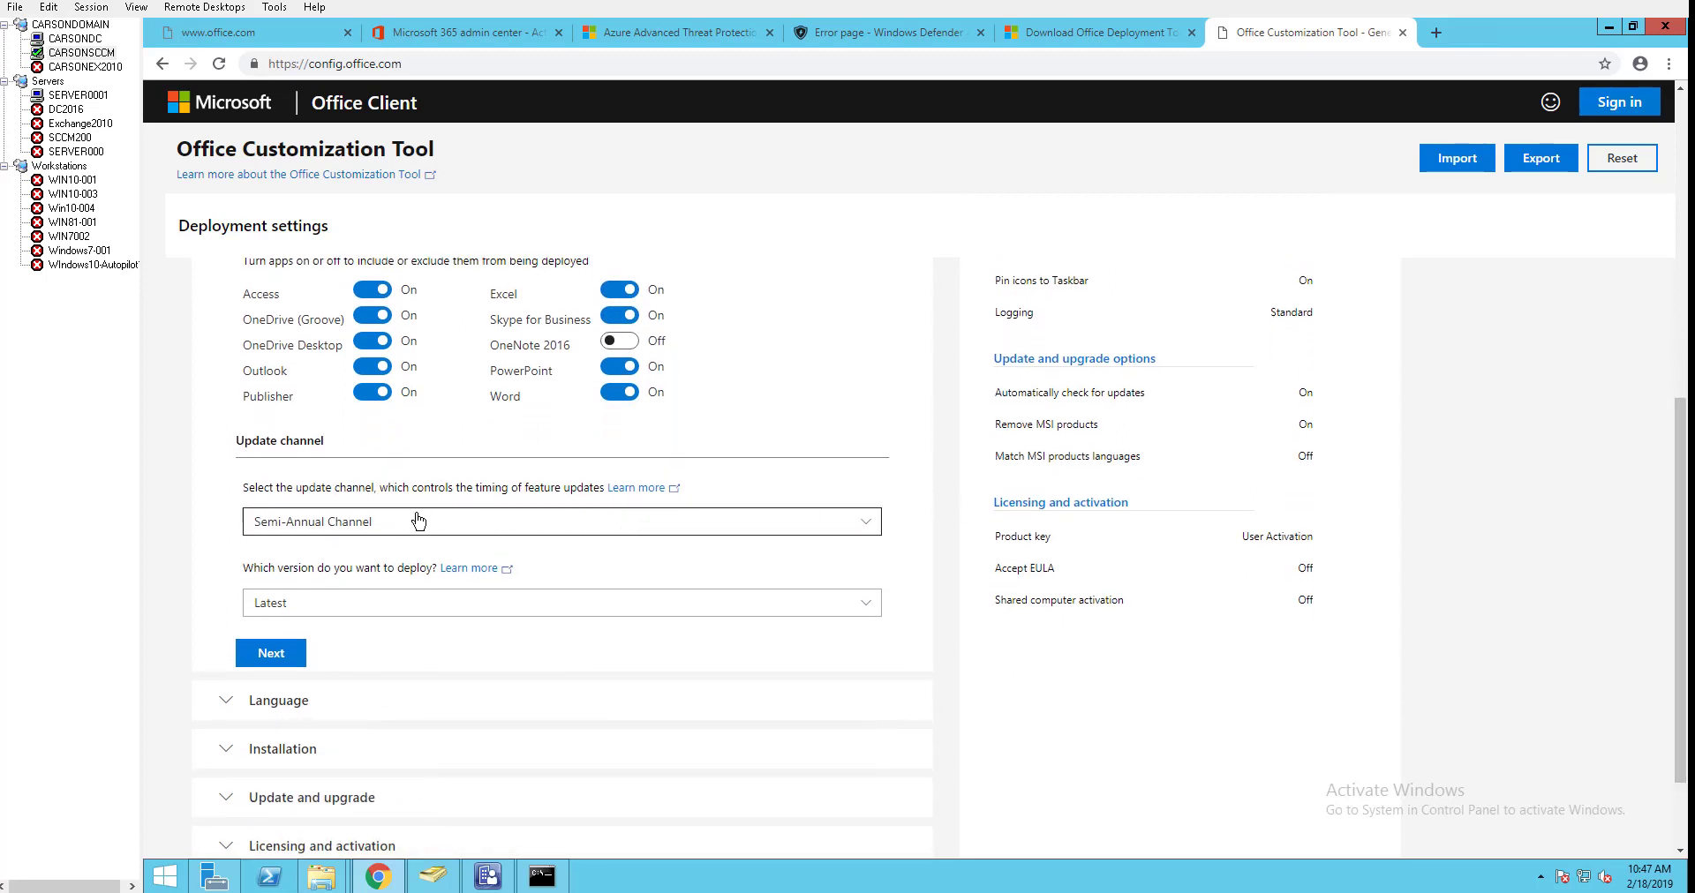
click(372, 523)
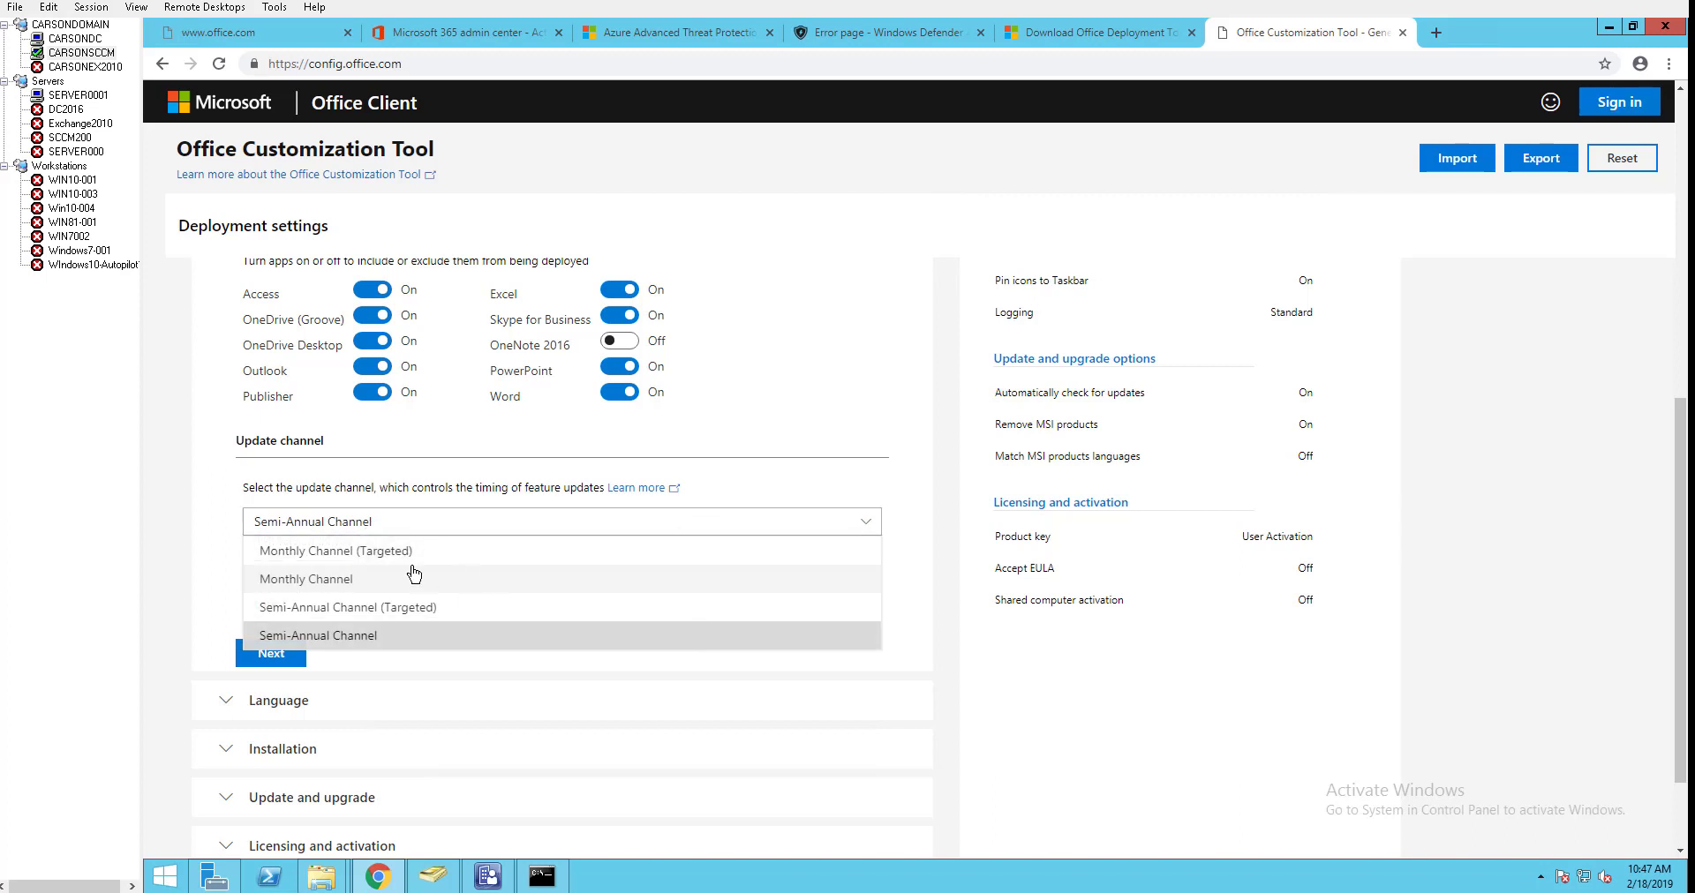
click(322, 592)
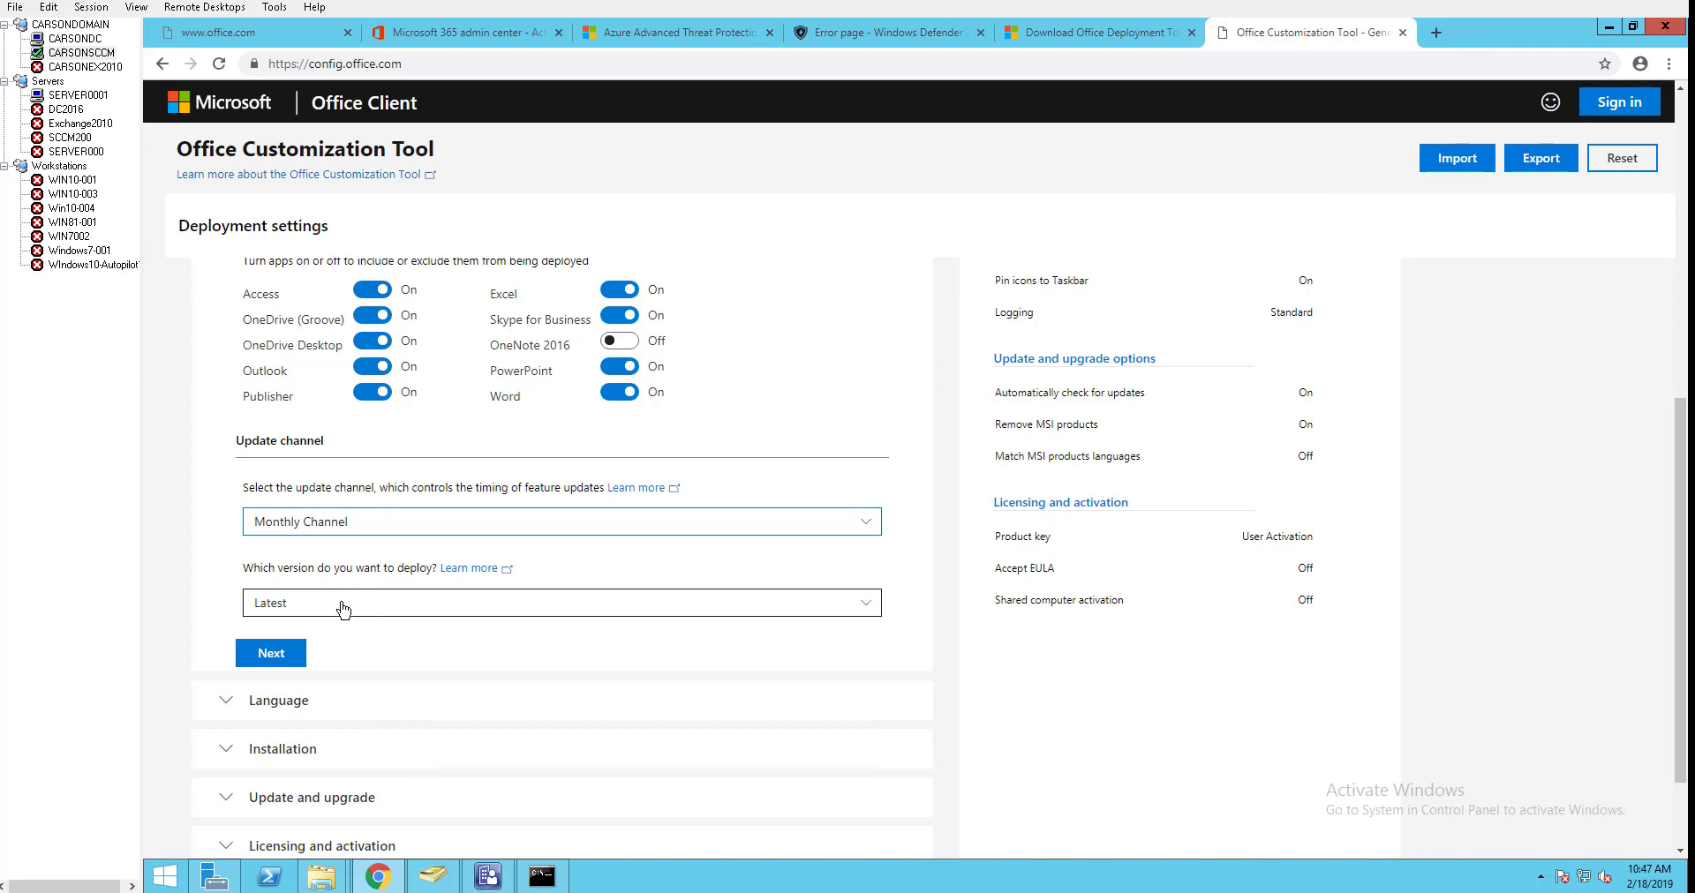
click(394, 604)
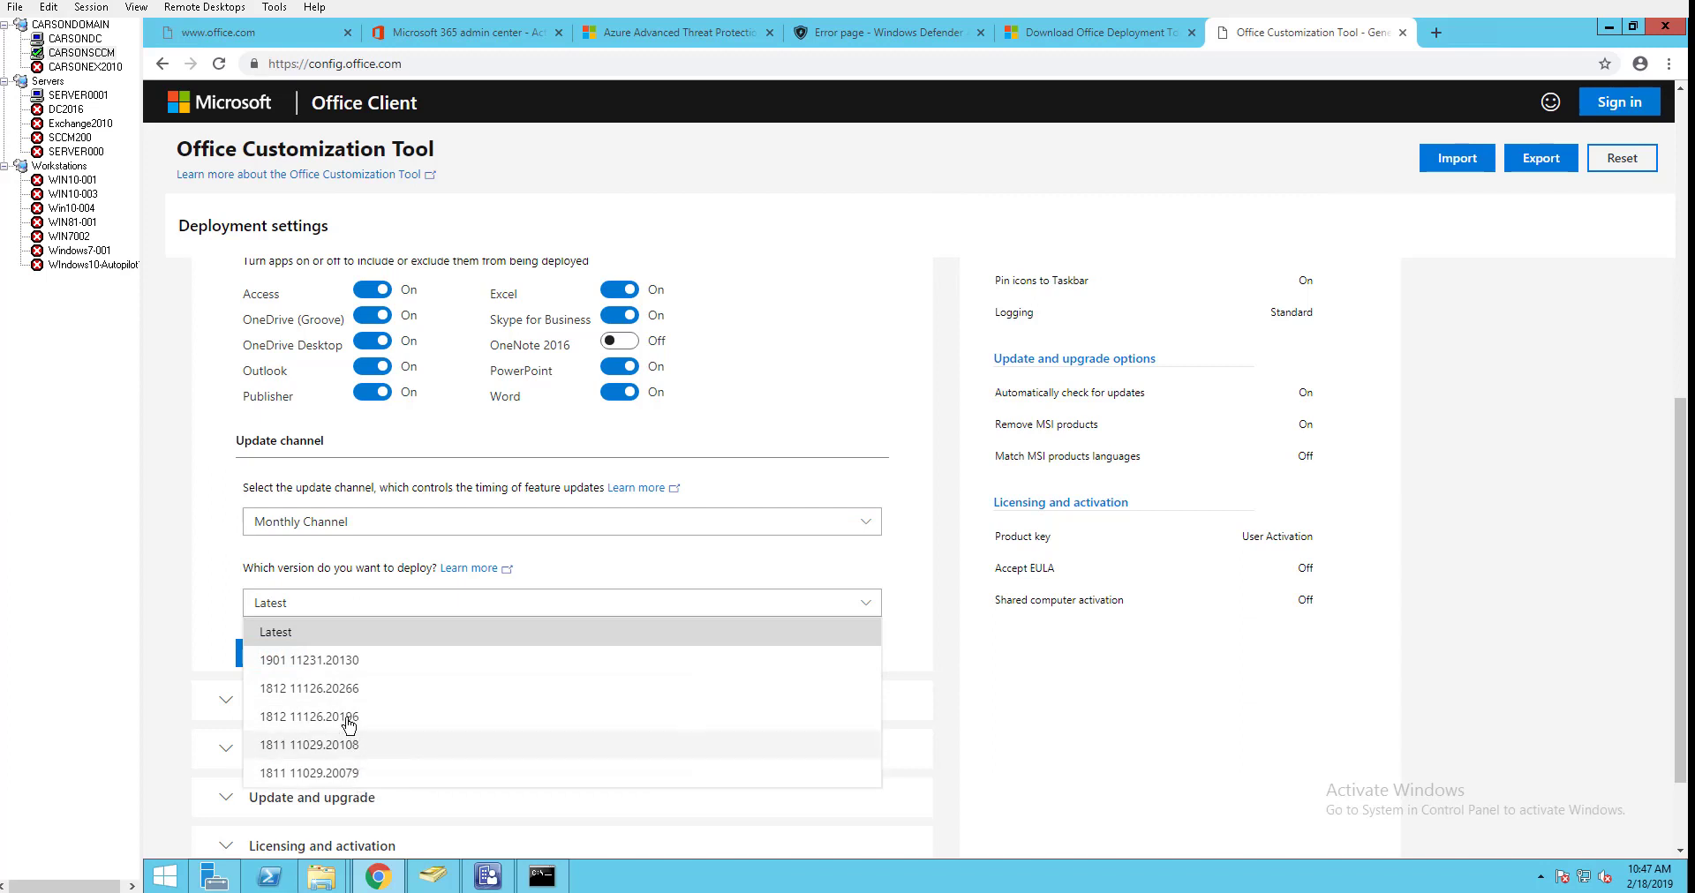
click(283, 632)
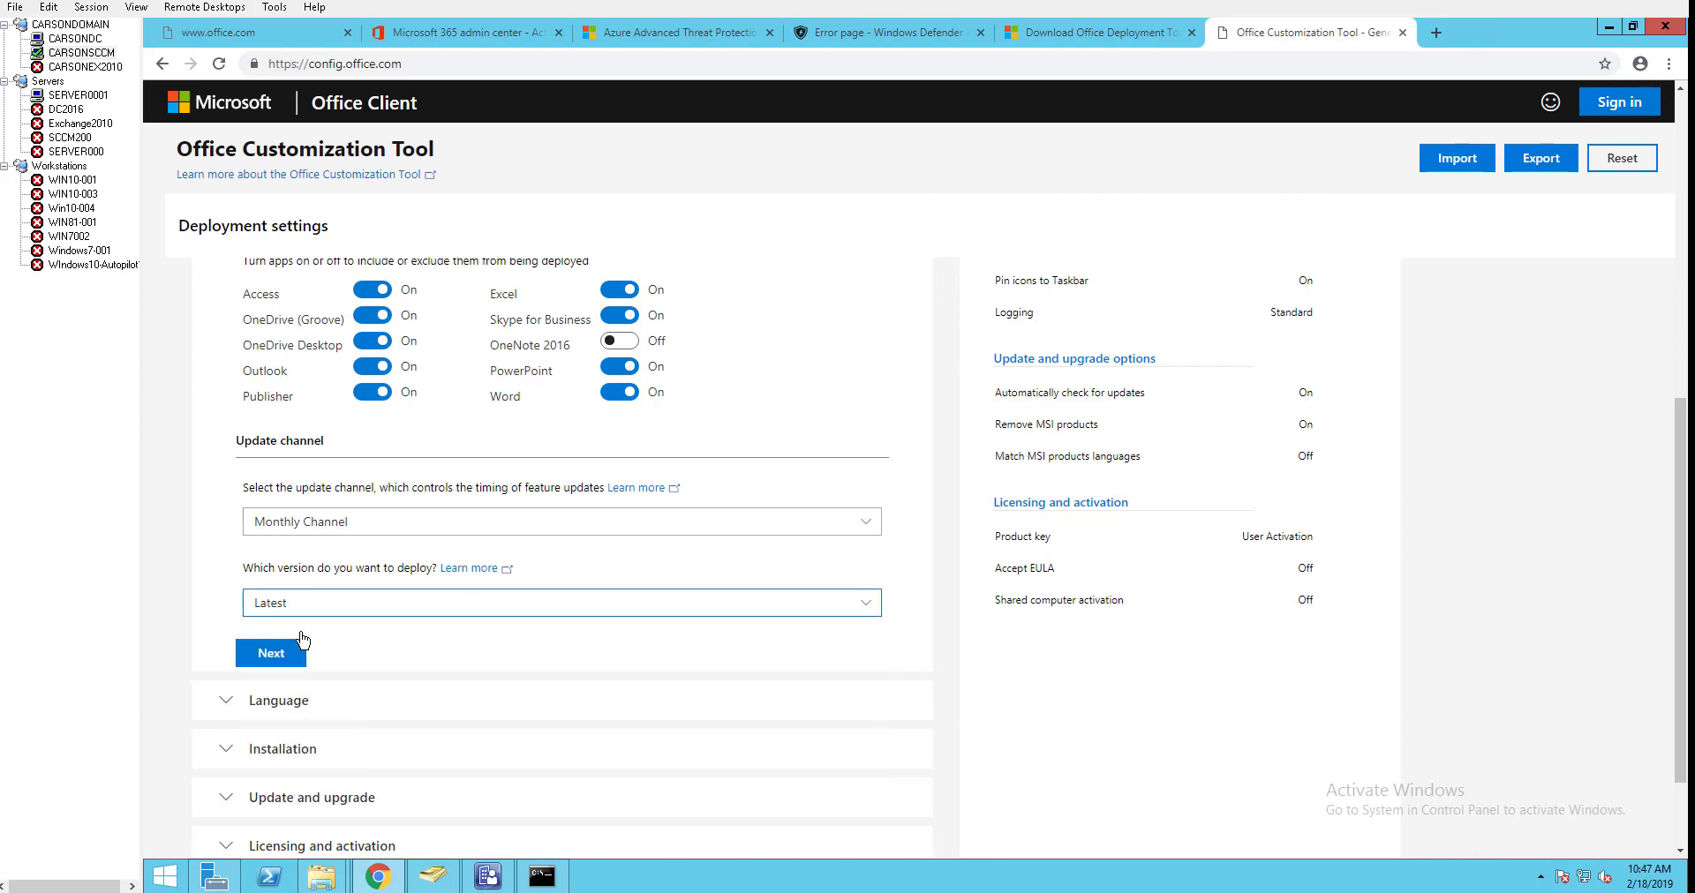
Step: Continue to the Language section and set the primary language to English (United States)
scroll(1672, 529, down, 2)
click(206, 588)
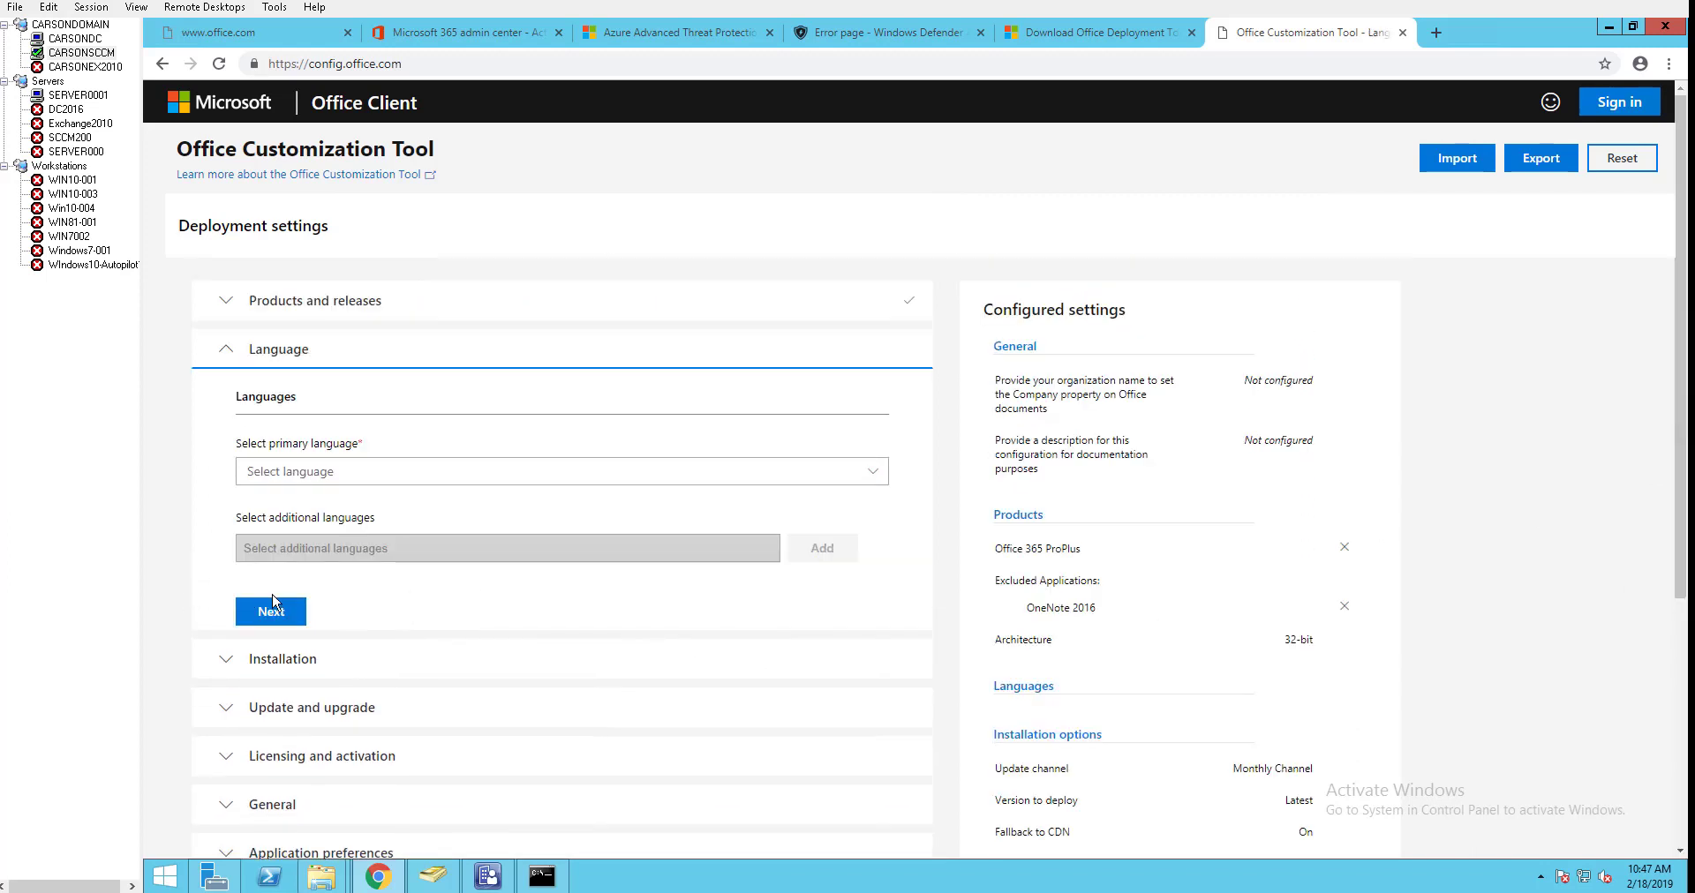
click(481, 477)
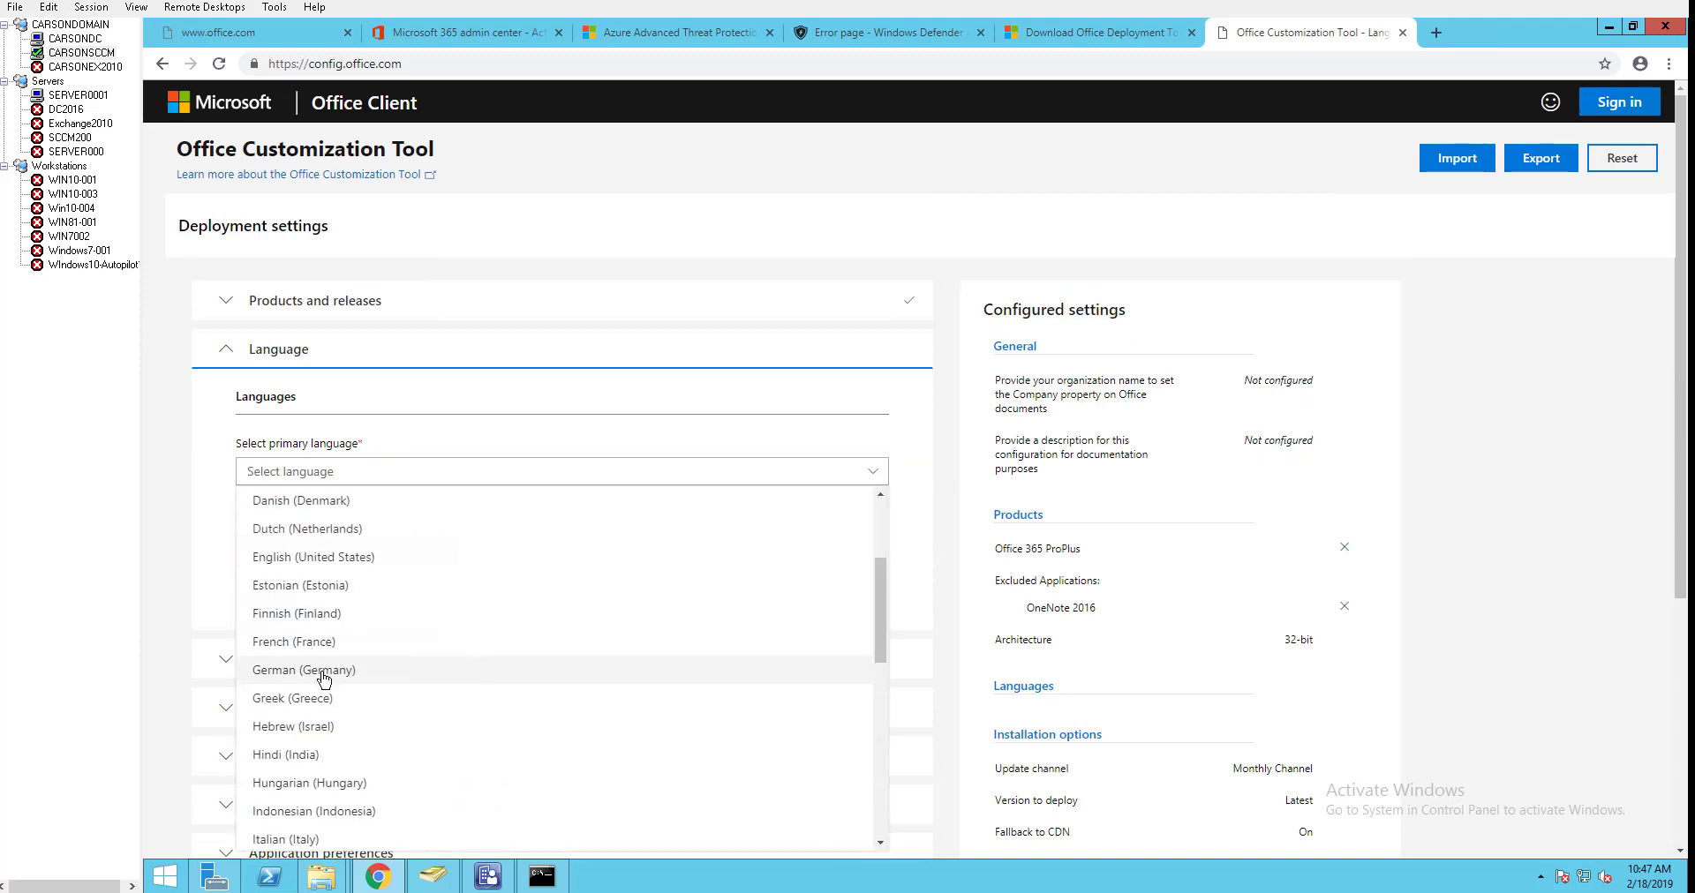
click(354, 560)
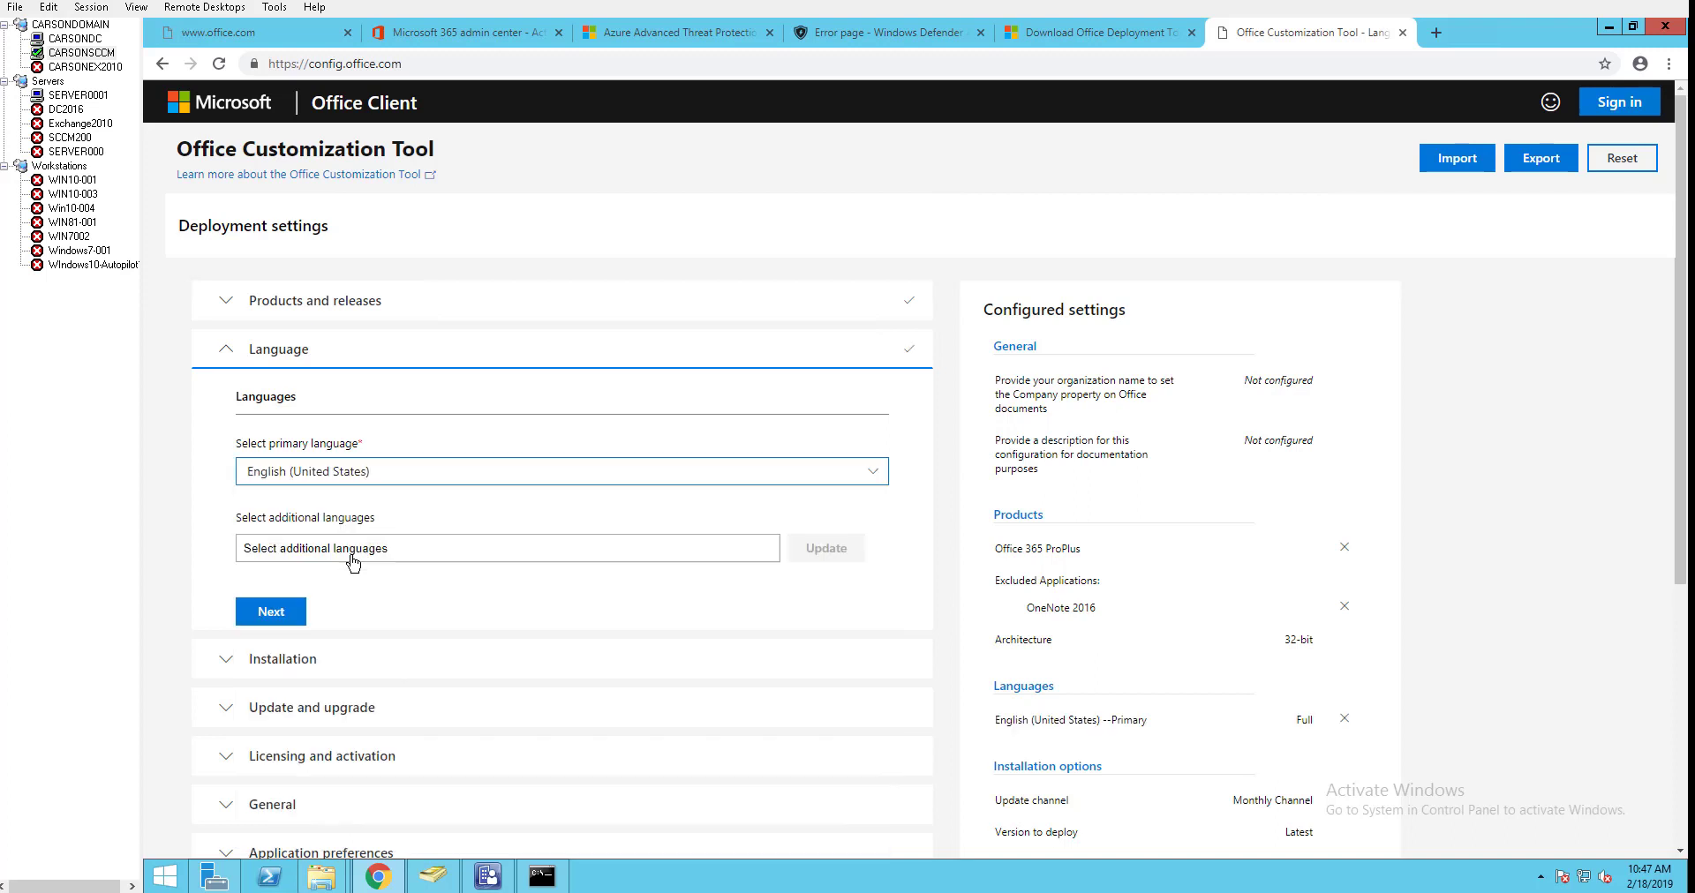
Step: Browse the additional languages and tick Khmer (Cambodia), leaving Match Operating System unticked
click(319, 552)
drag(1677, 450, 1653, 609)
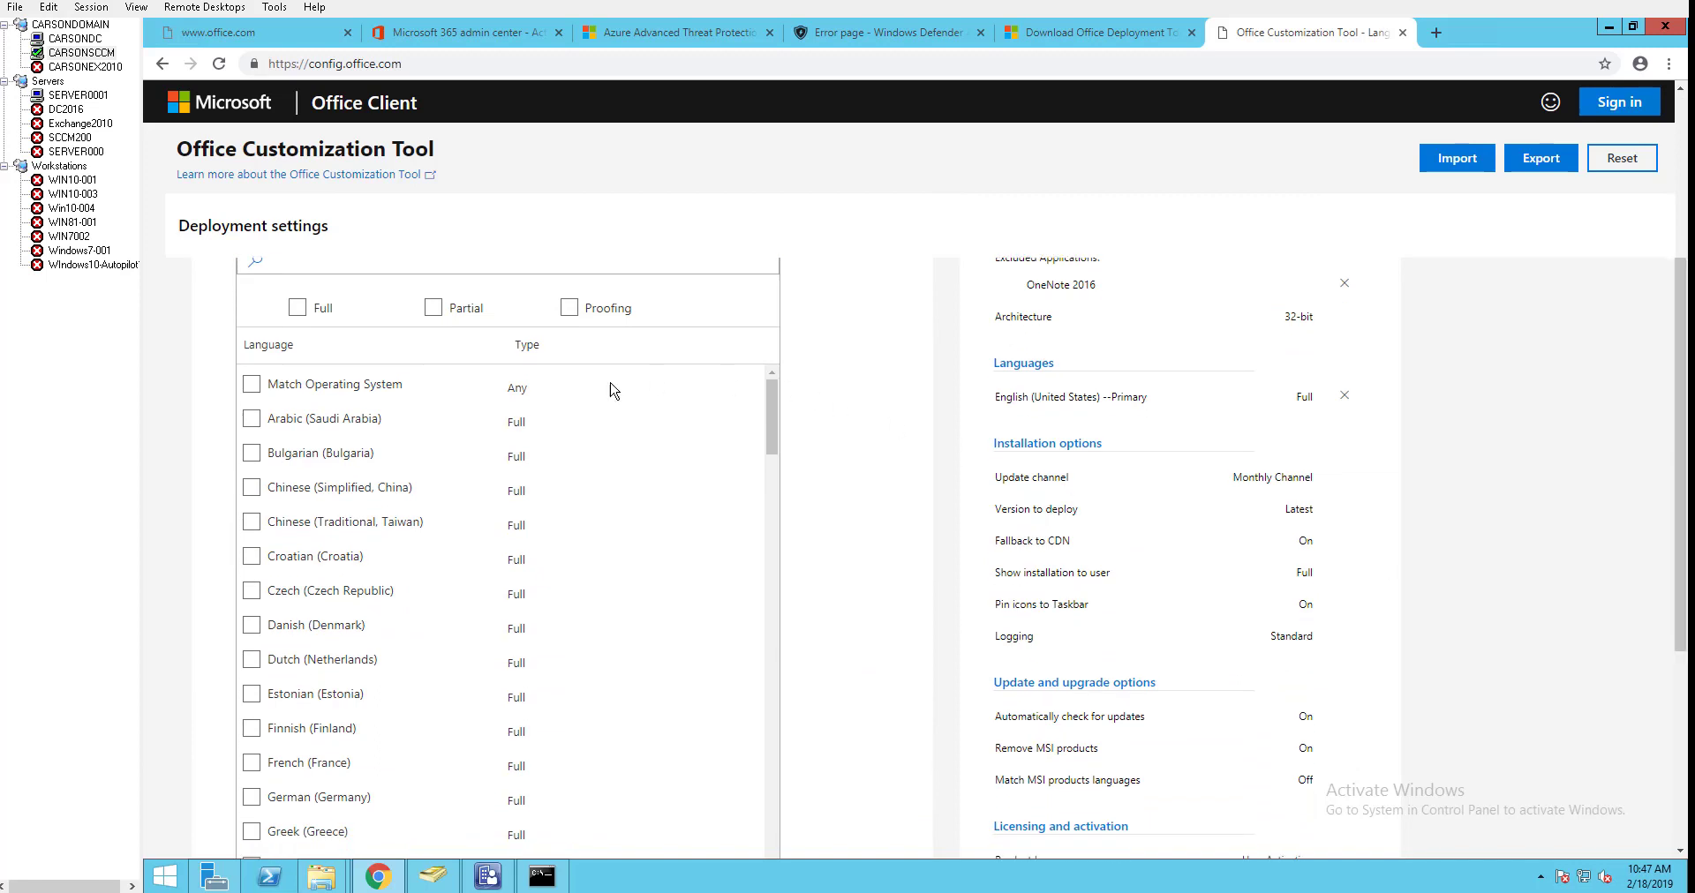
click(250, 387)
click(253, 386)
drag(772, 416, 755, 670)
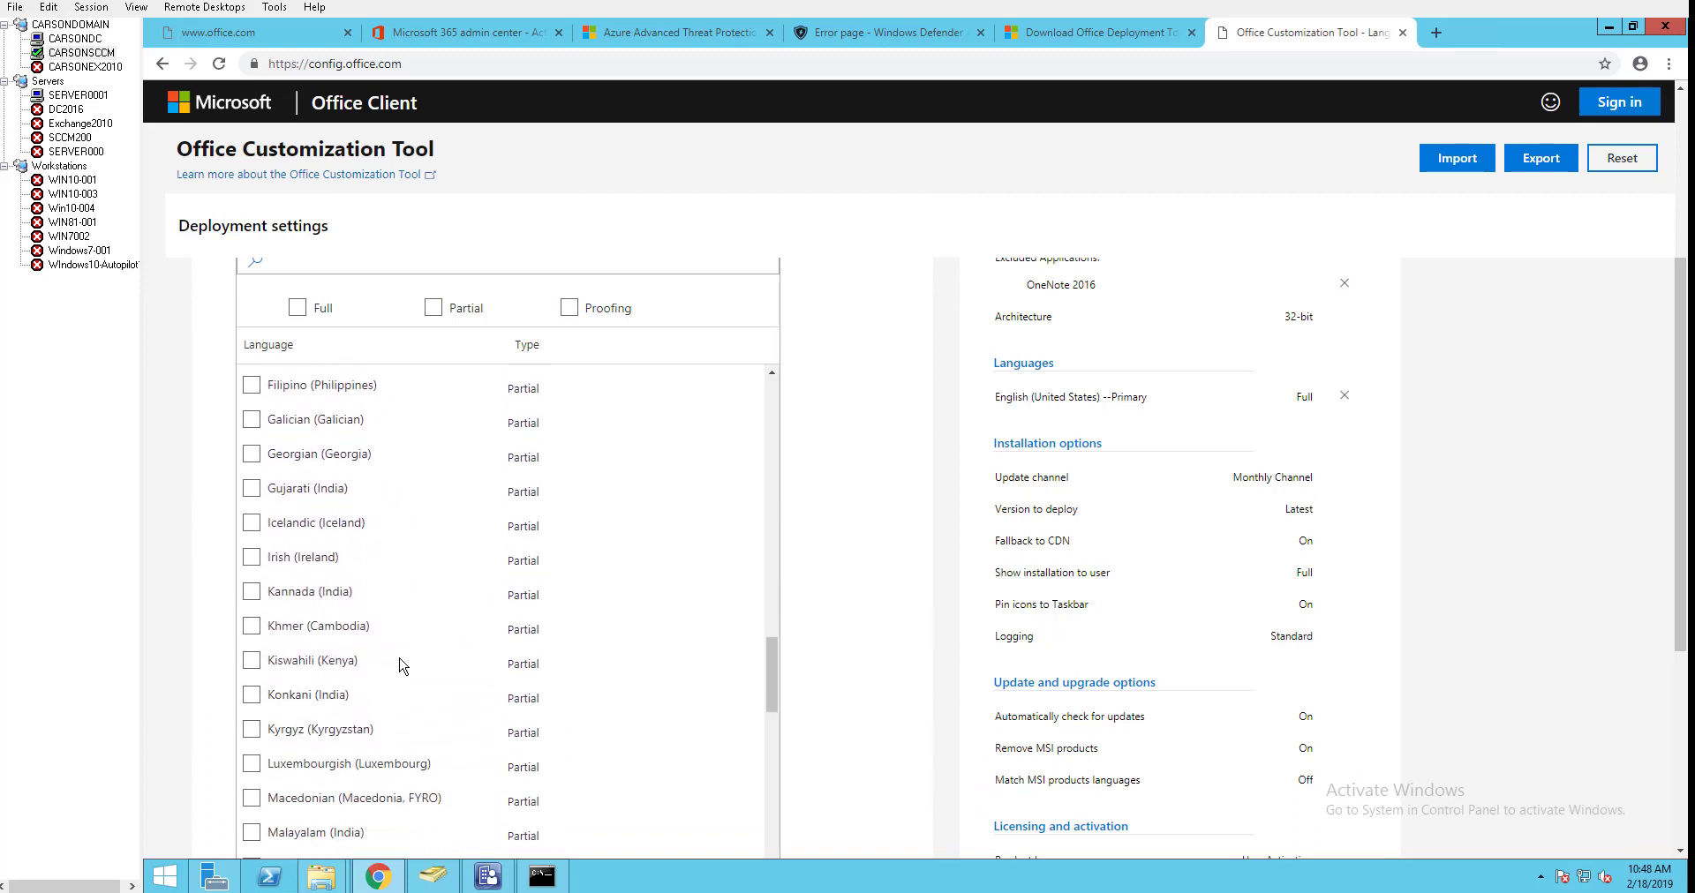
click(294, 634)
scroll(843, 488, down, 2)
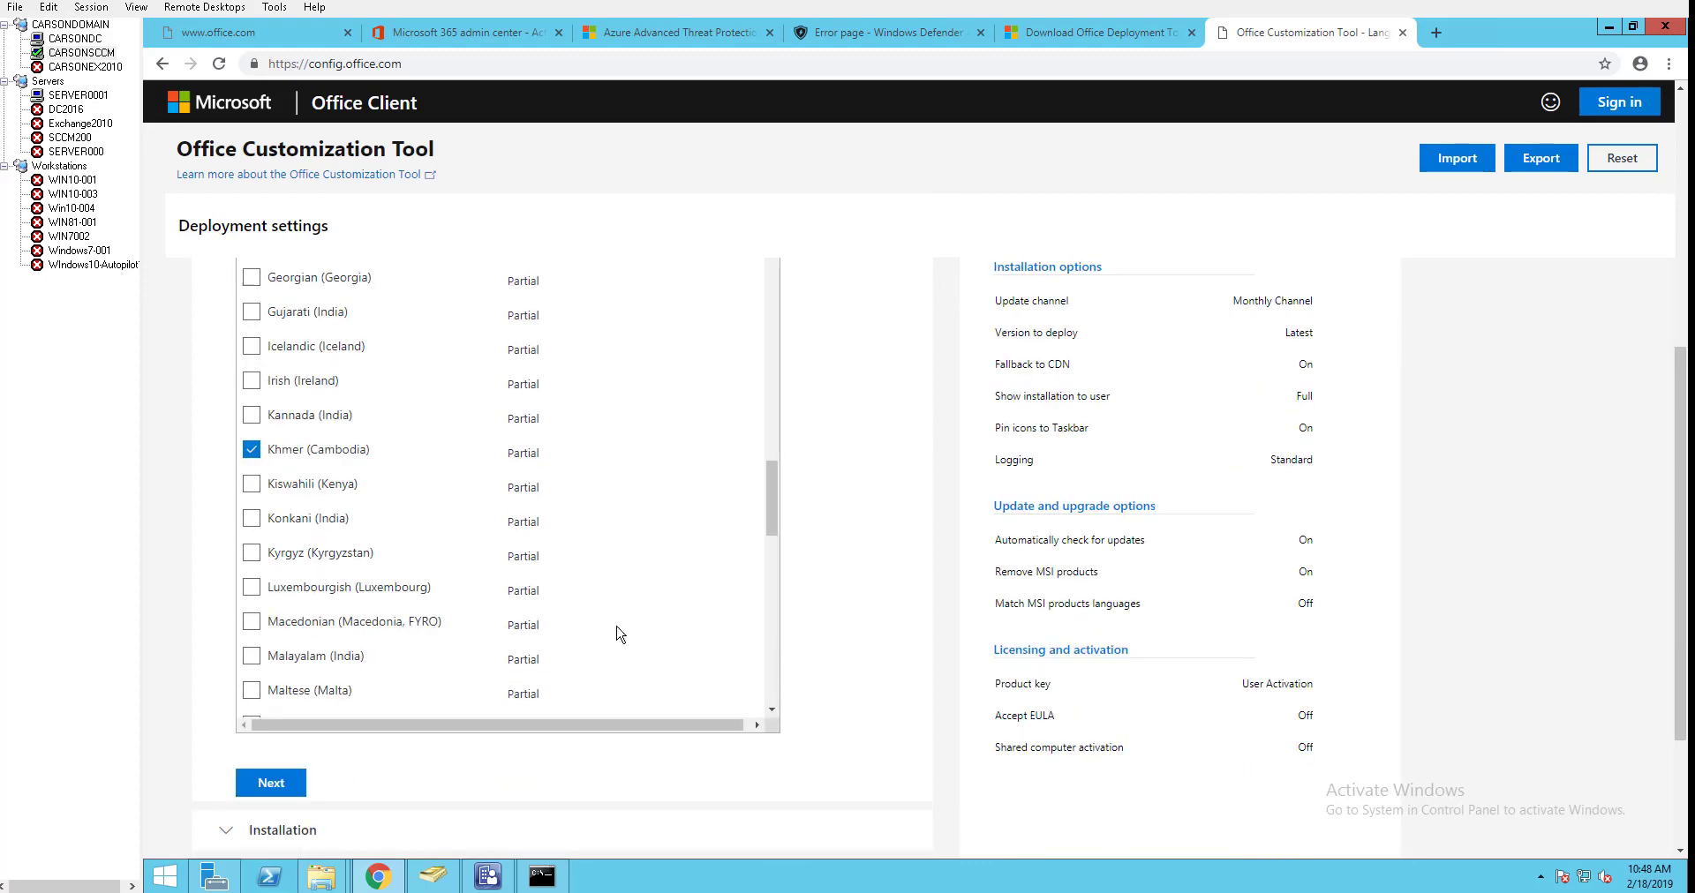
Step: Continue to the Installation section, set the log file path to C:\Windows\O365LOGS, and proceed to Update and upgrade
click(284, 784)
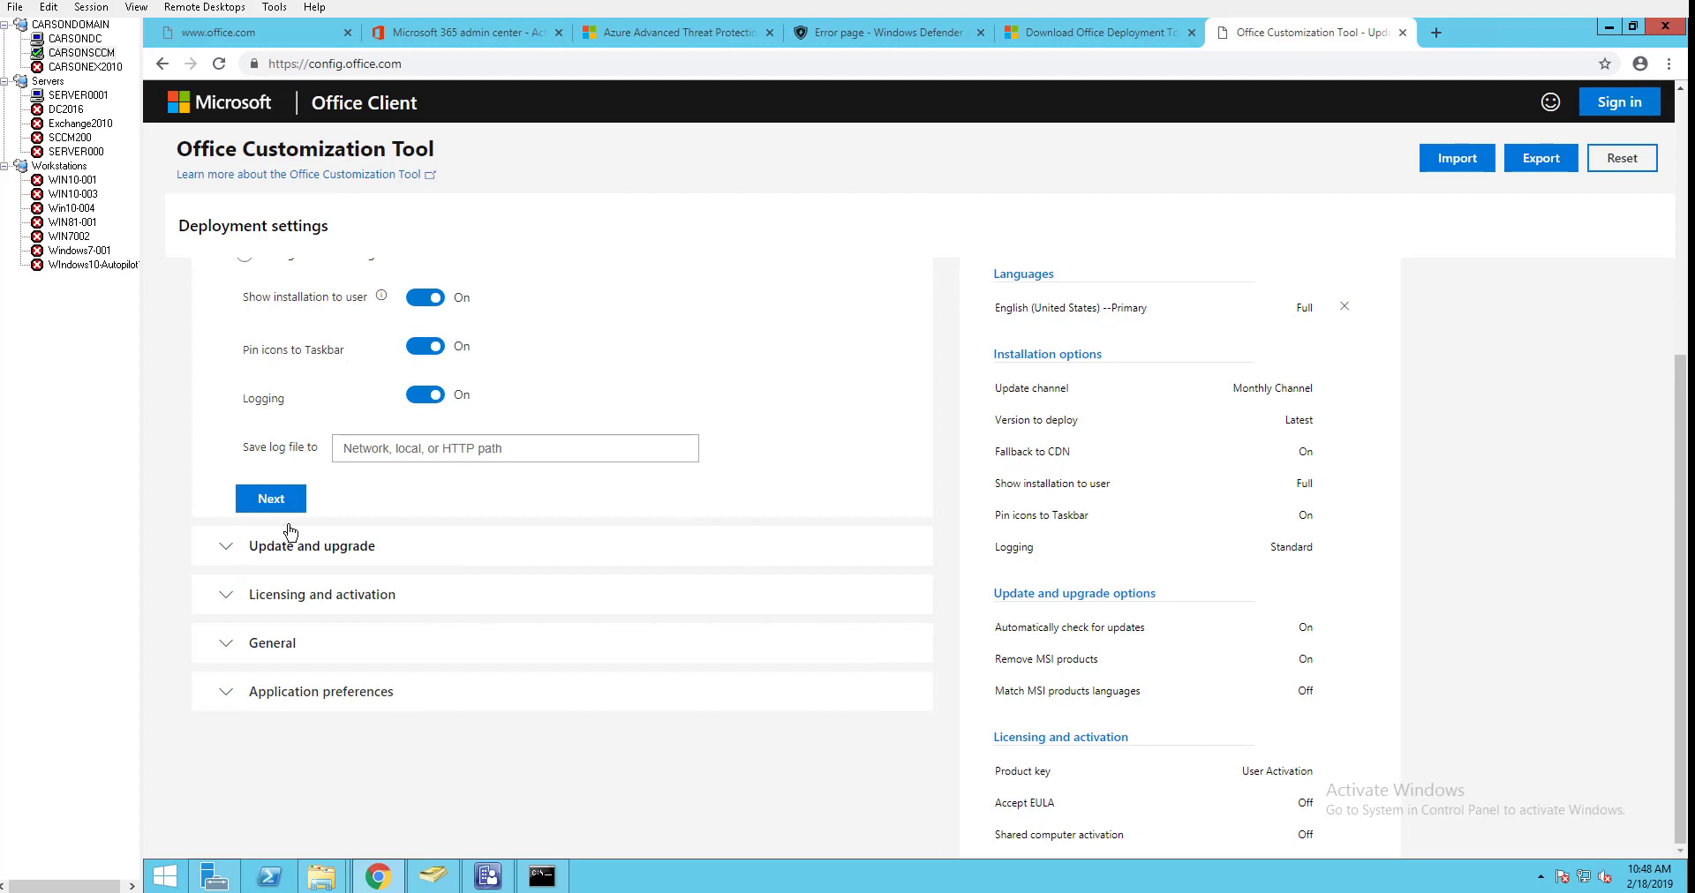
click(416, 447)
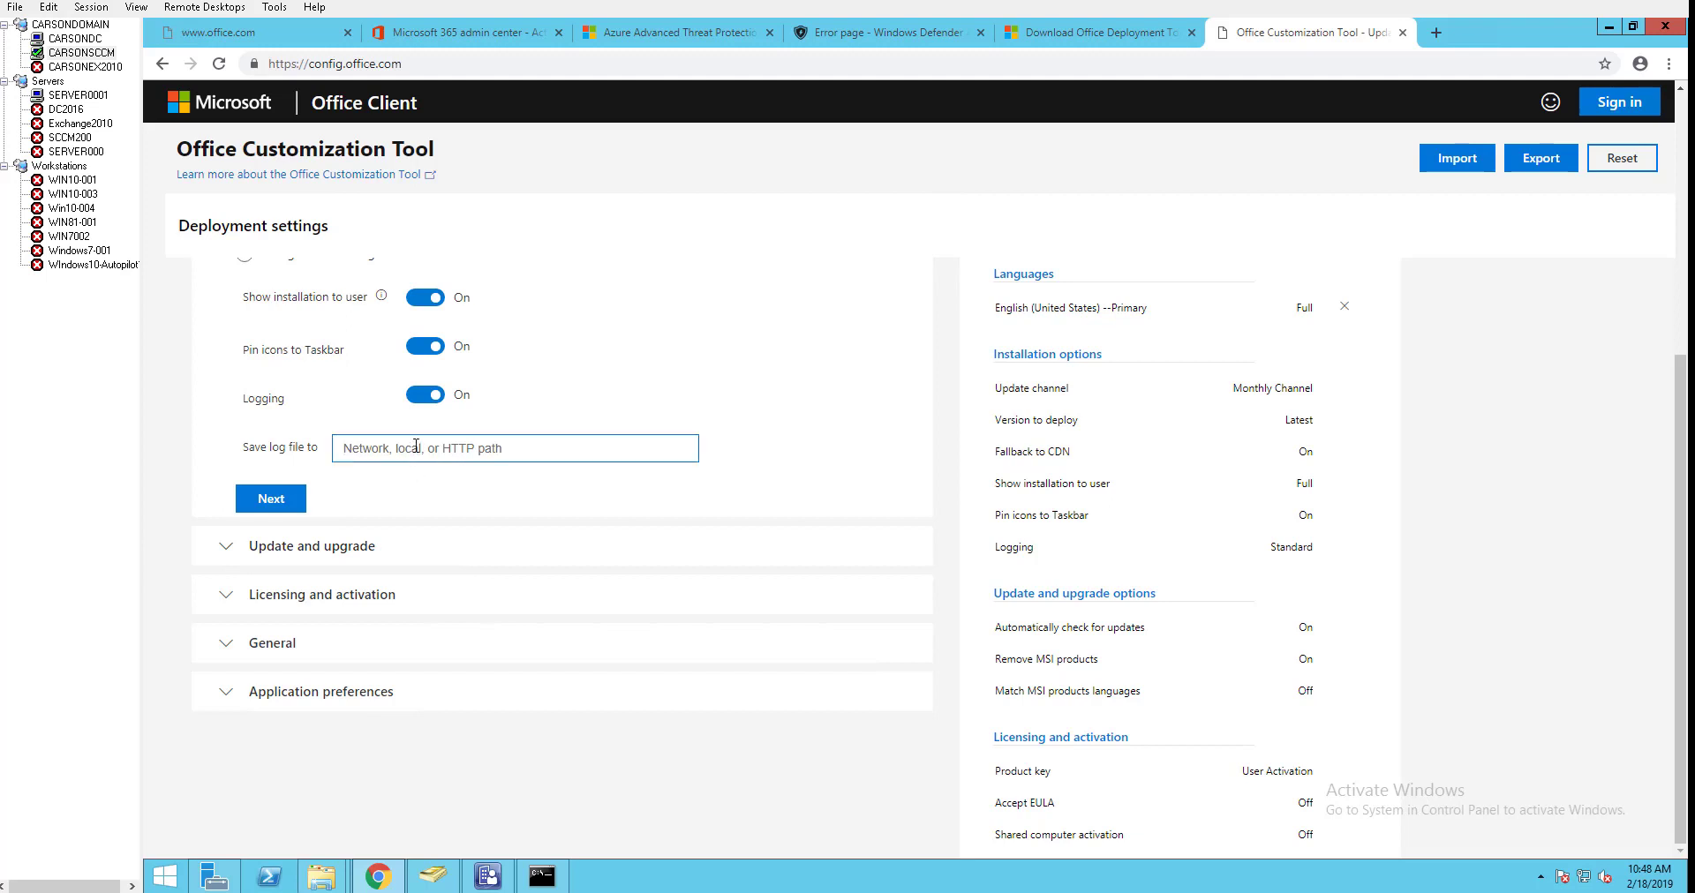
scroll(1677, 671, up, 1)
scroll(1662, 591, up, 1)
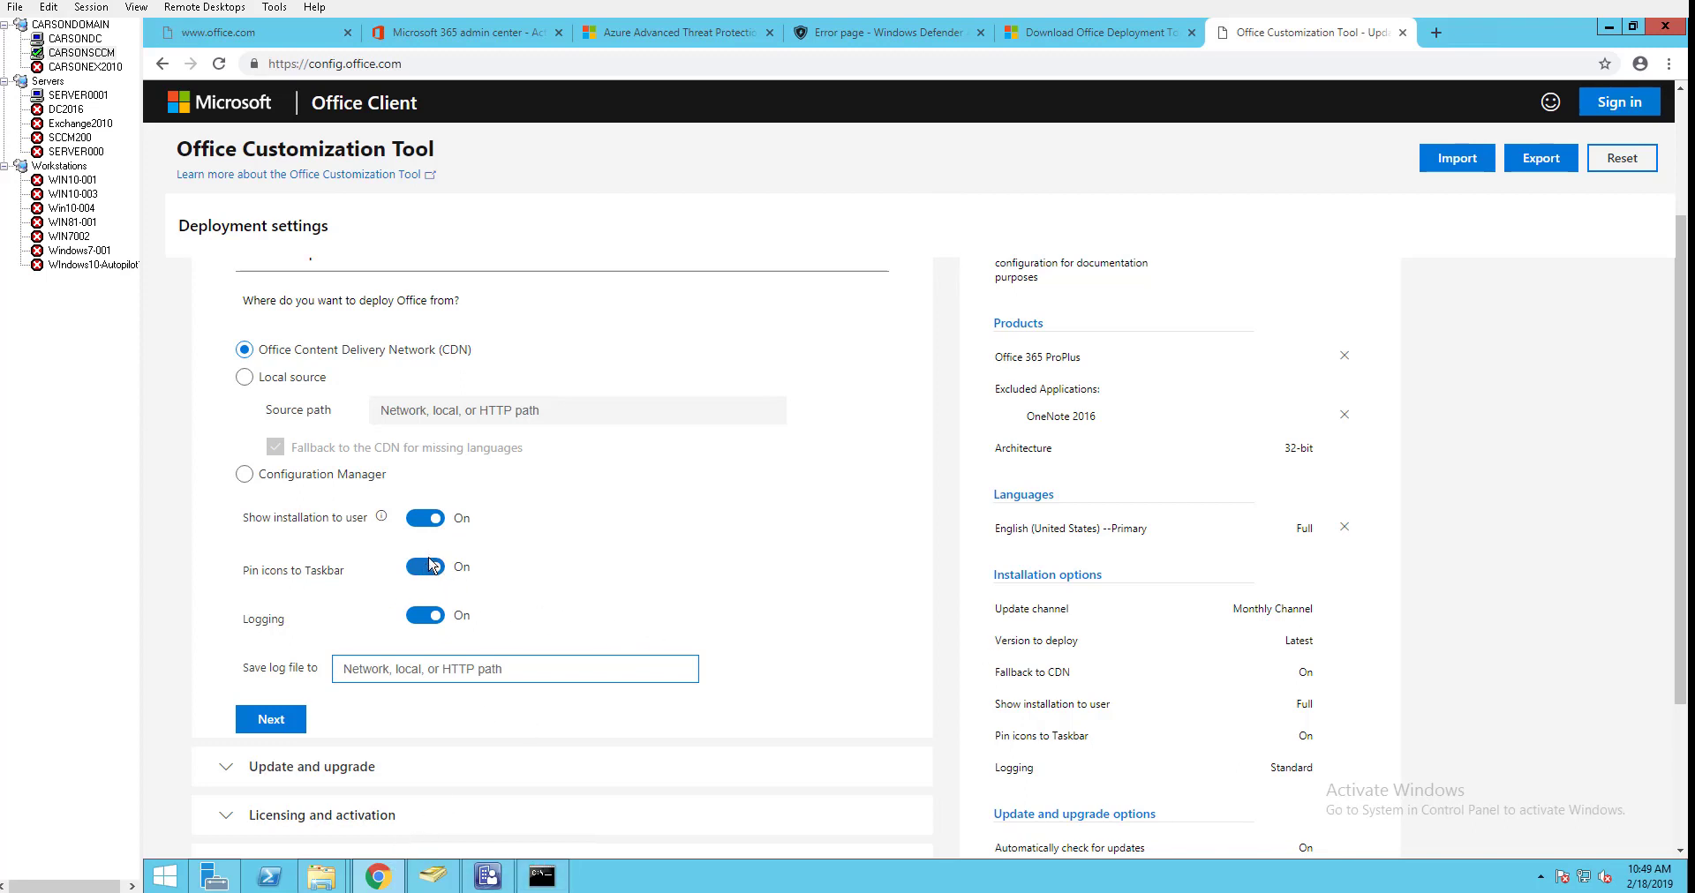
click(398, 675)
text(C:\Windows\O365LOGS)
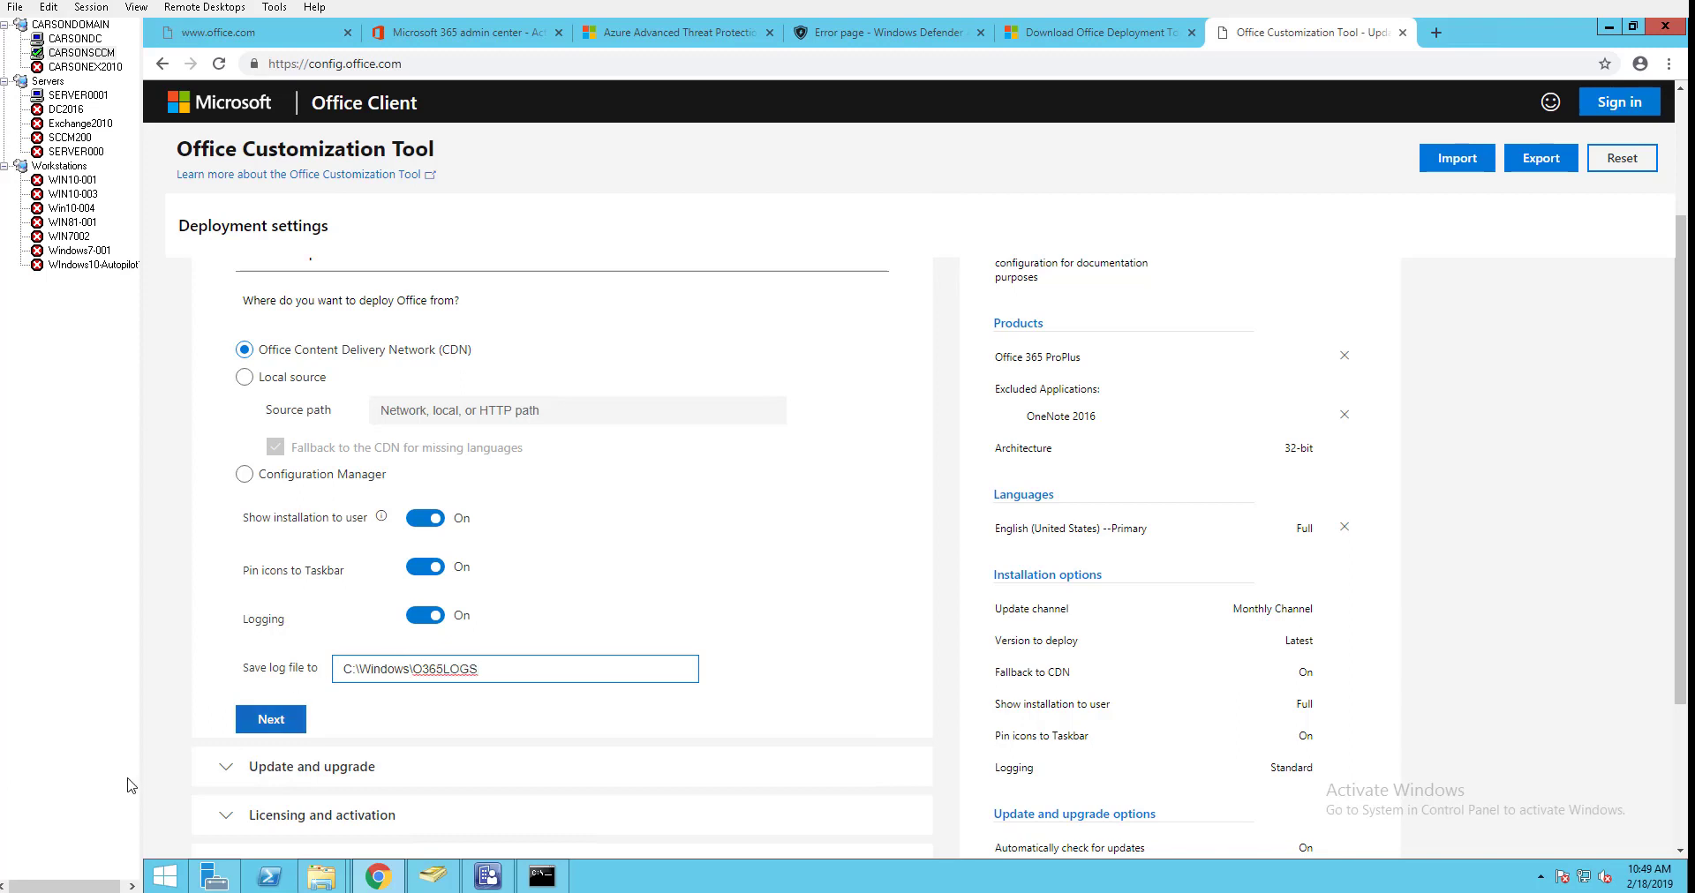
click(273, 722)
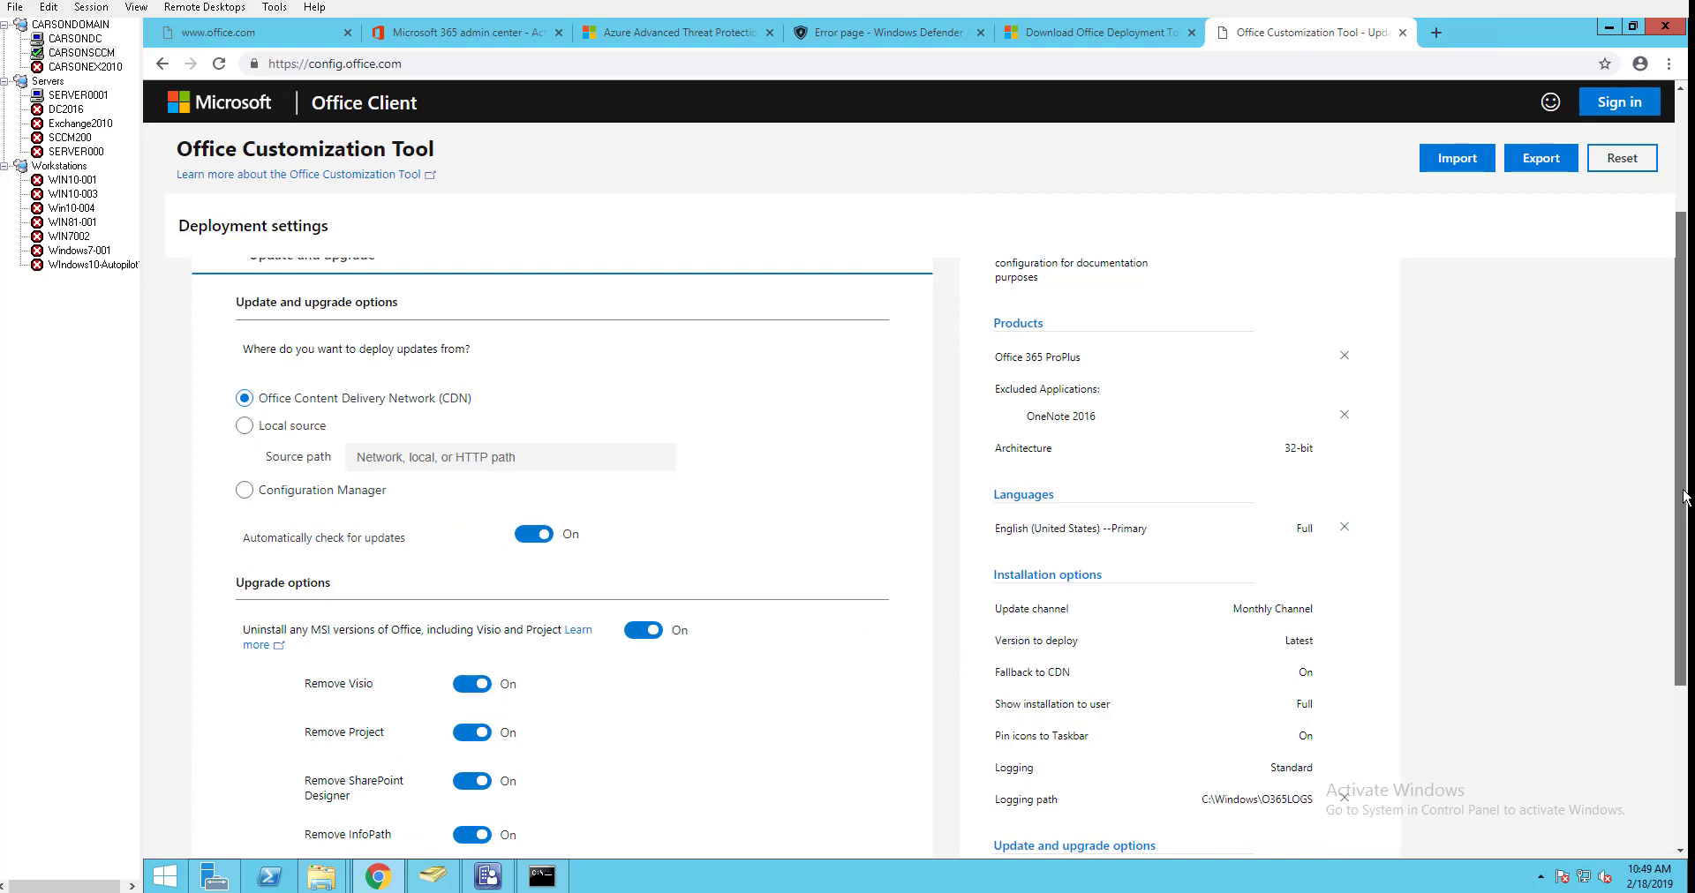
Step: Try excluding Visio and Project from the MSI removal, and turn both removal options back on
drag(1680, 504, 1689, 697)
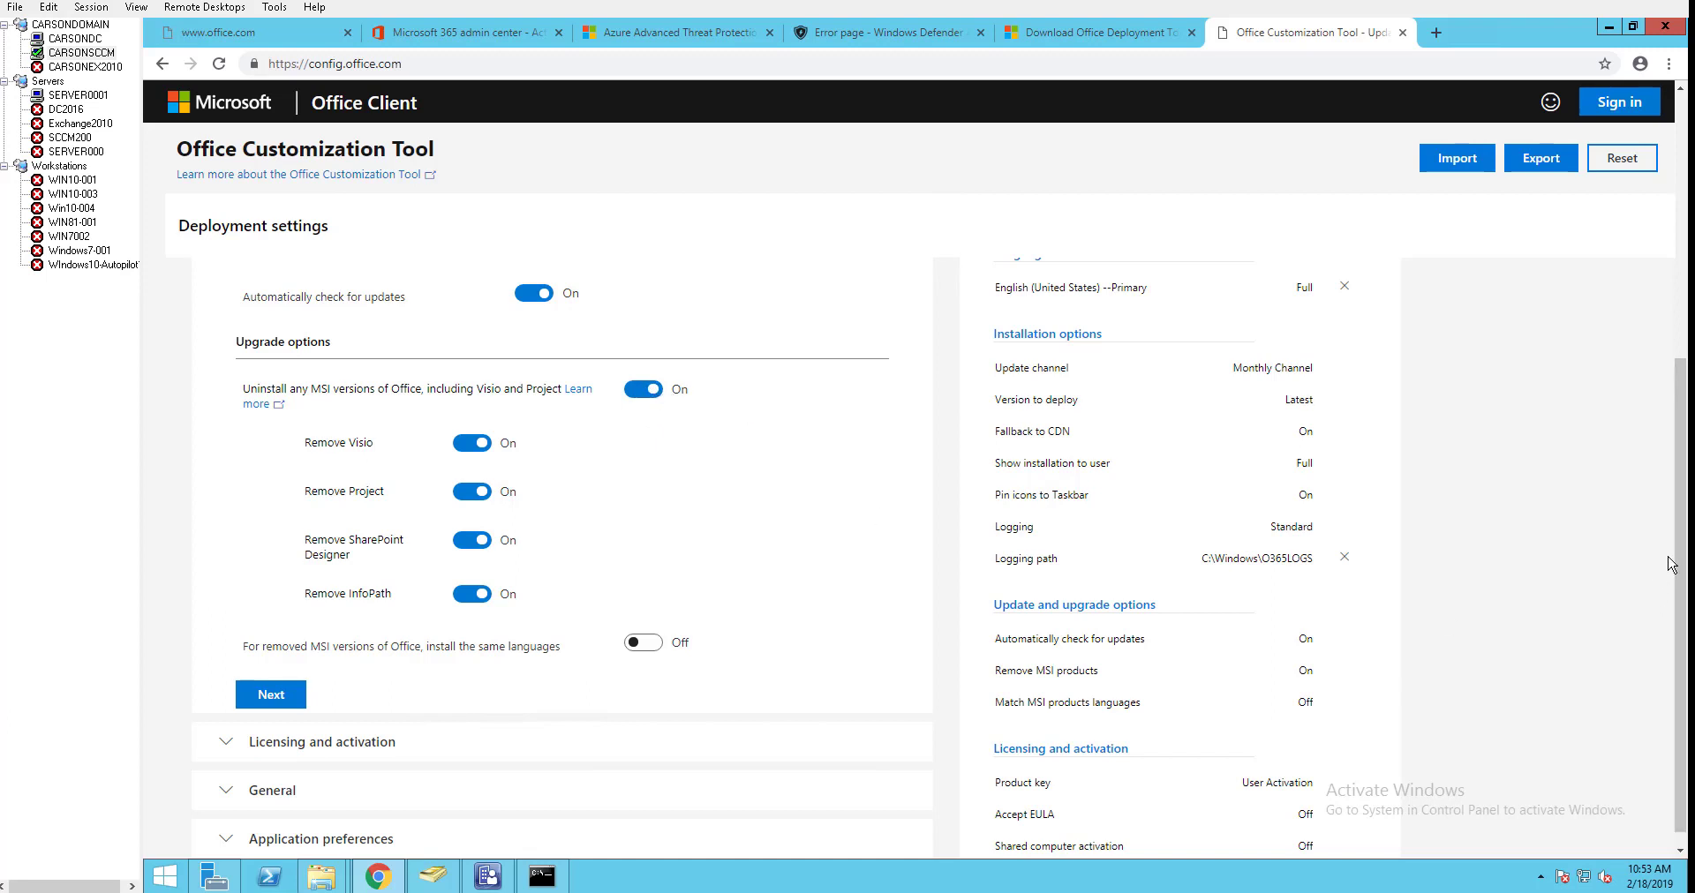
scroll(1656, 530, up, 2)
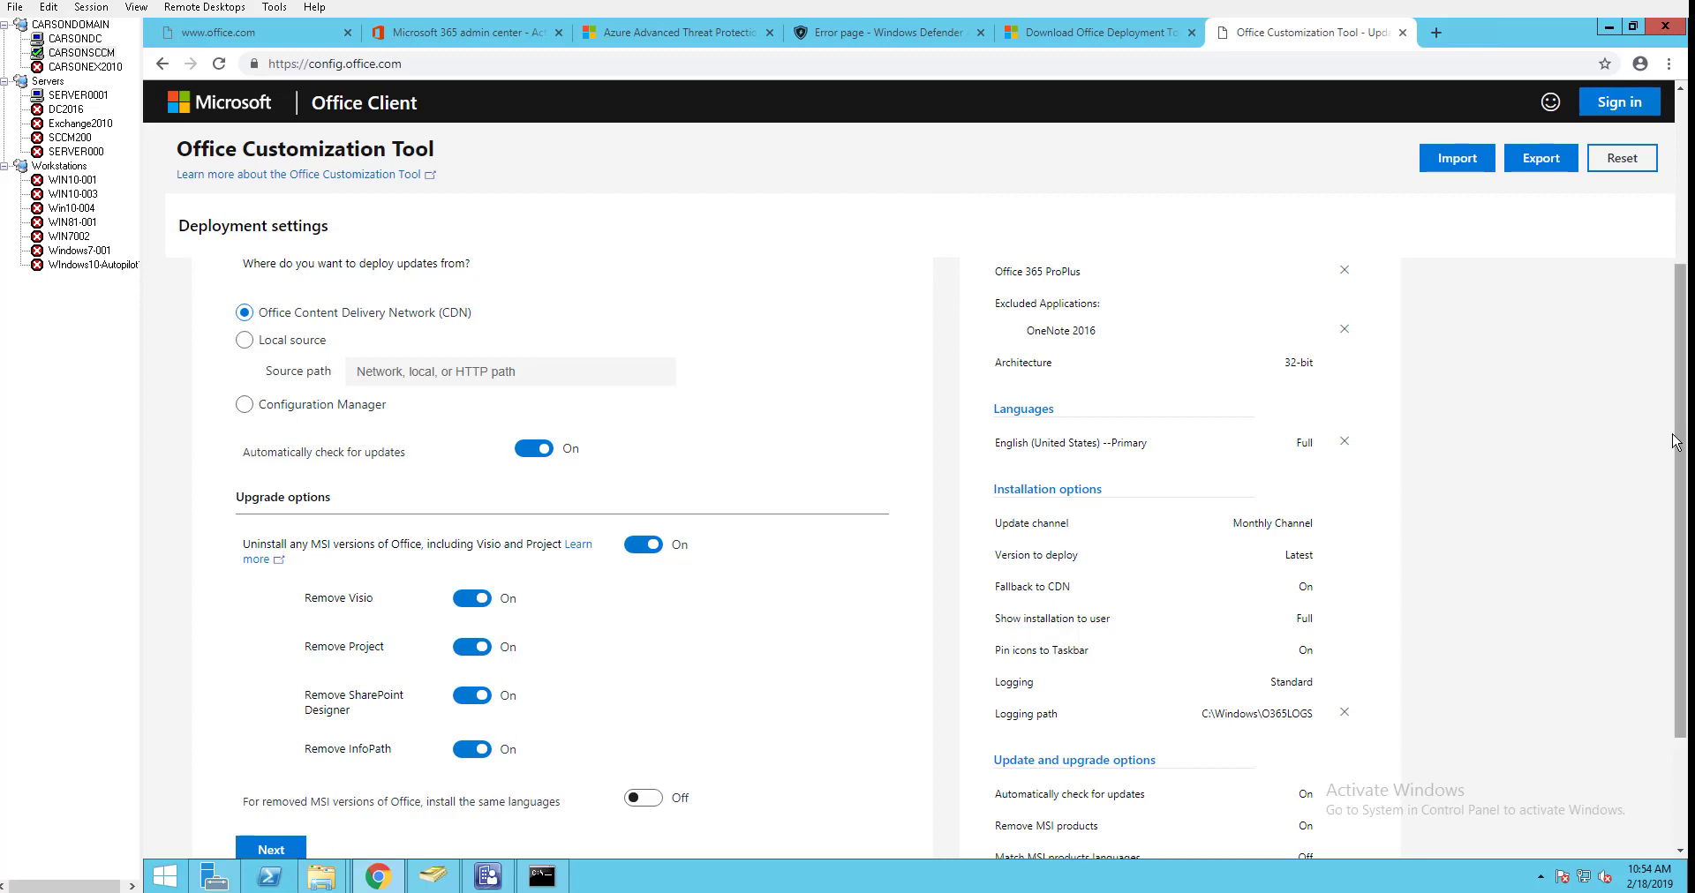
drag(1679, 439, 1679, 513)
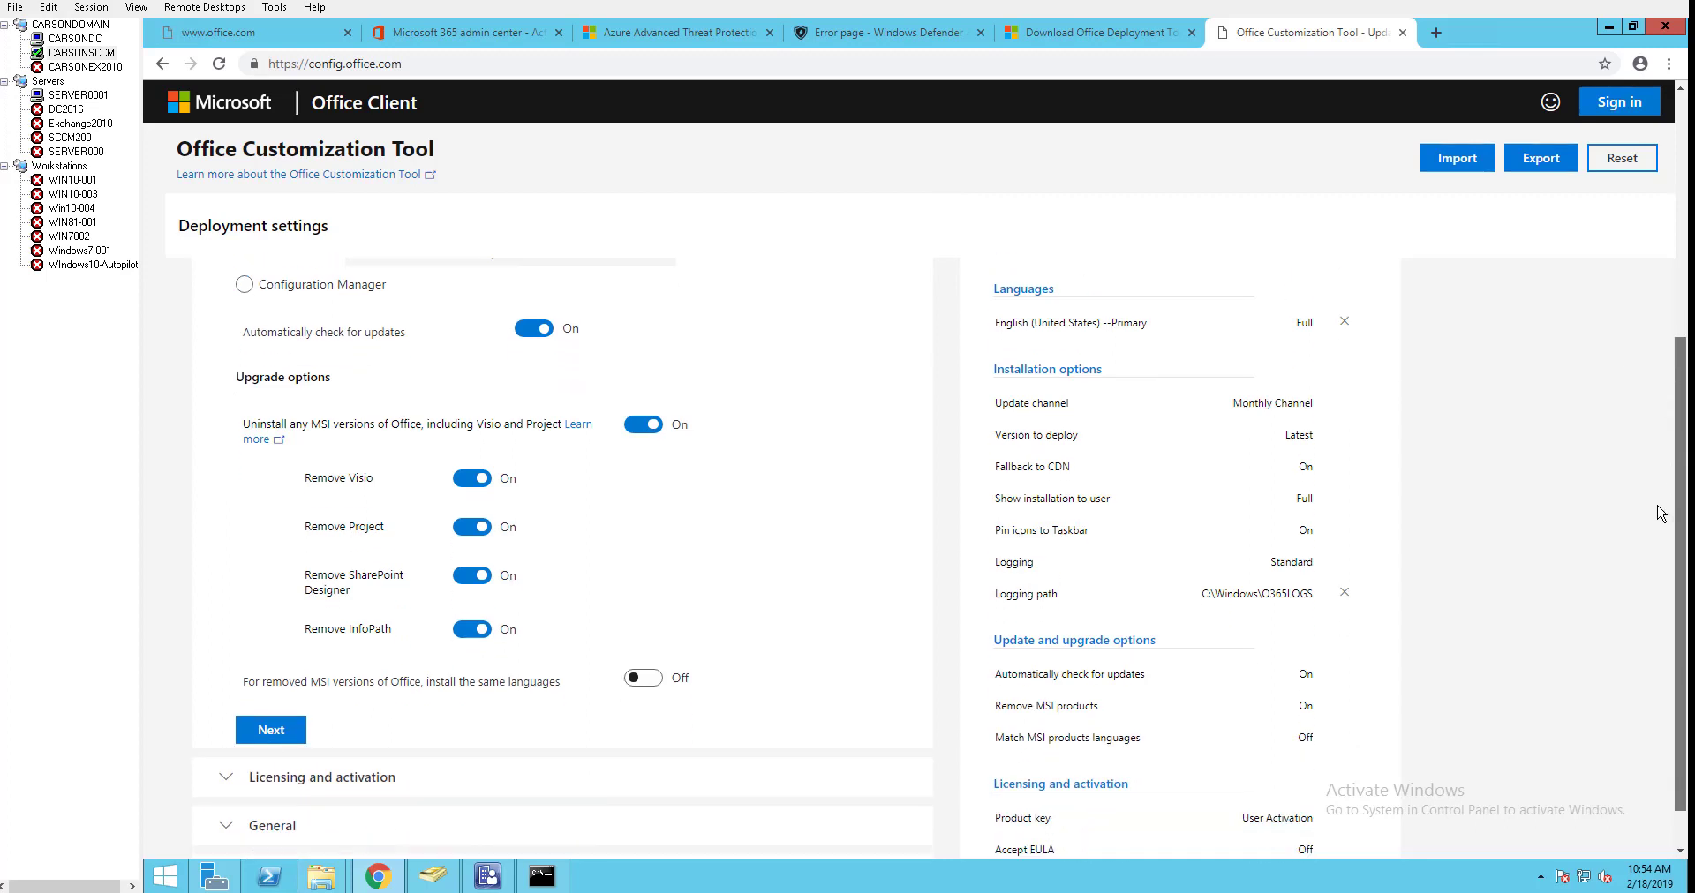
click(475, 484)
click(469, 540)
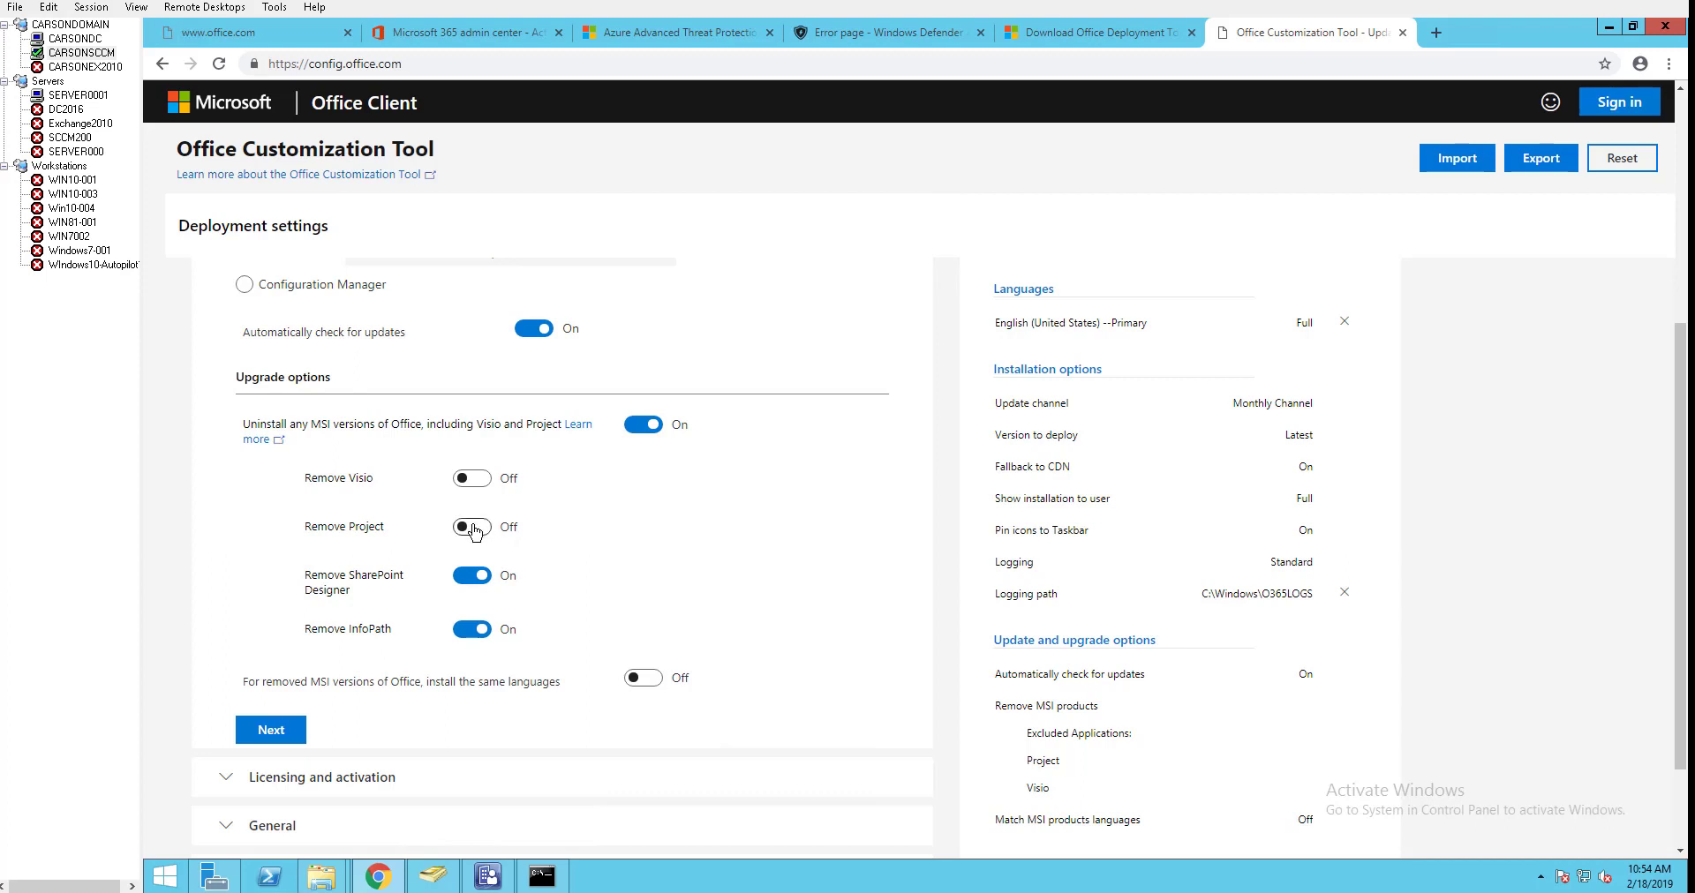
click(477, 528)
click(465, 479)
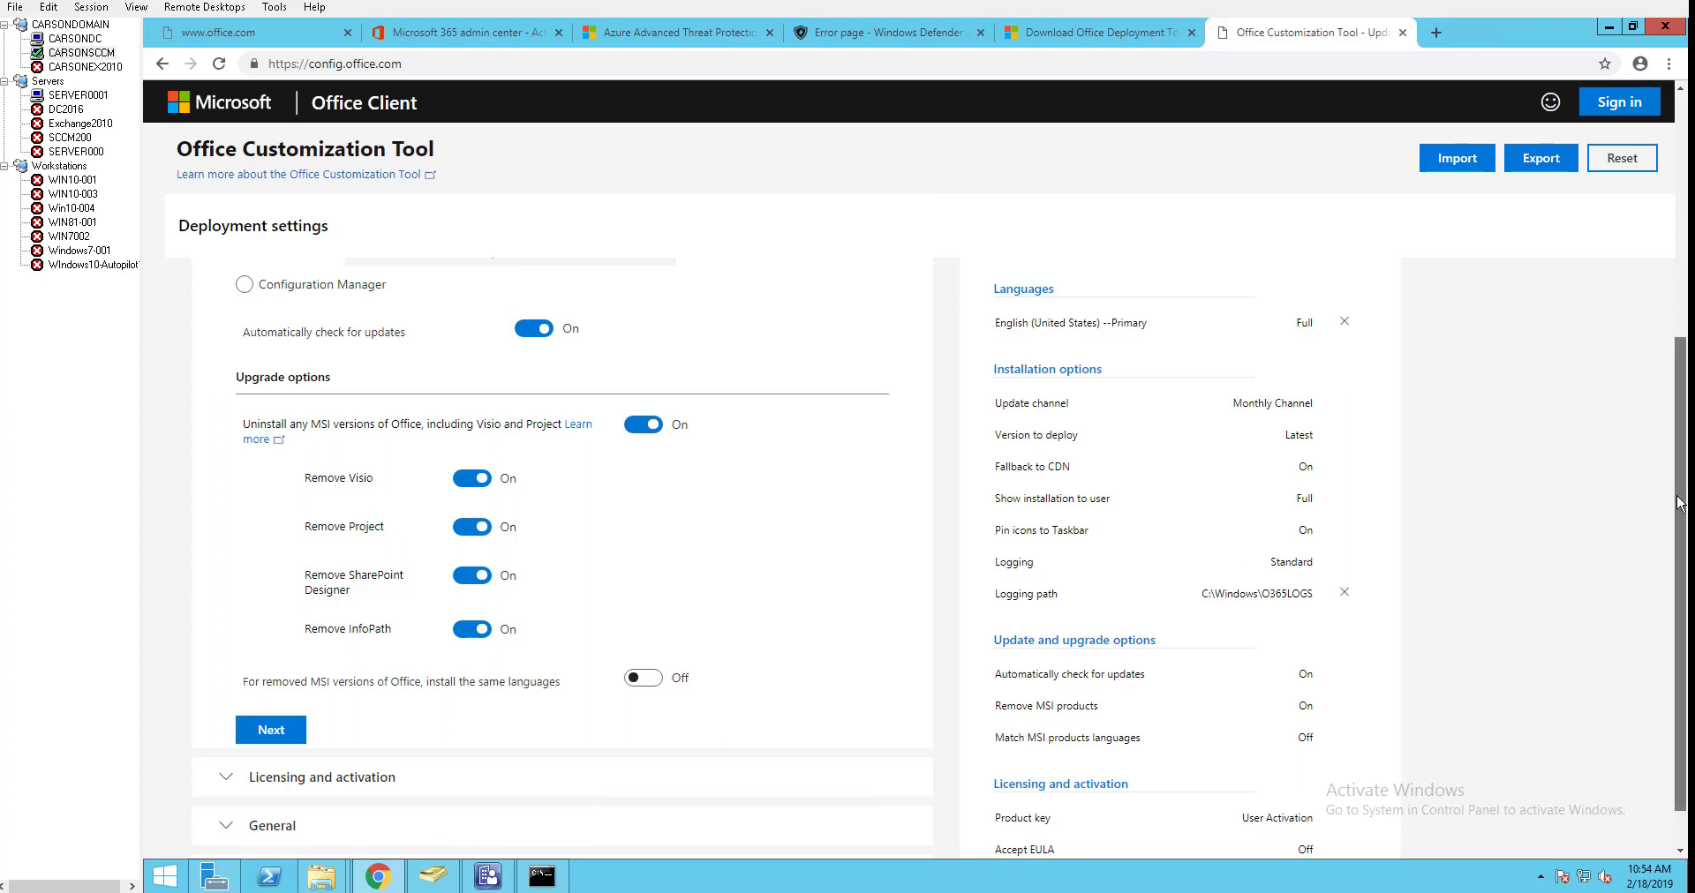
Step: In Licensing and activation, turn on automatic EULA acceptance and continue past the blank General section to Application preferences
scroll(1677, 510, down, 1)
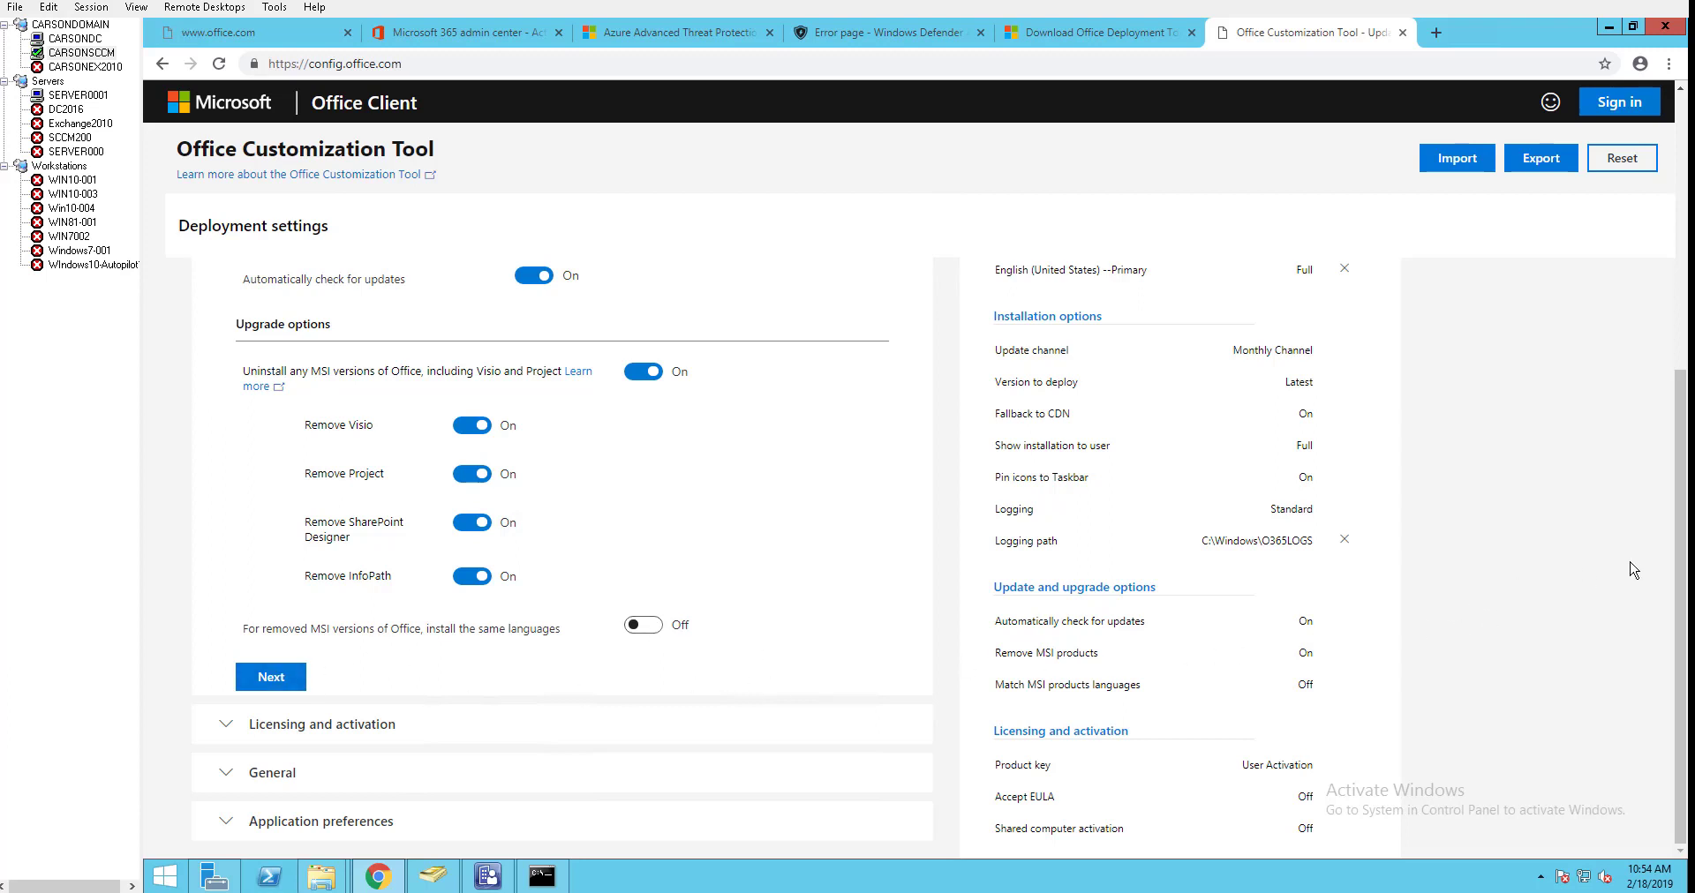
click(285, 680)
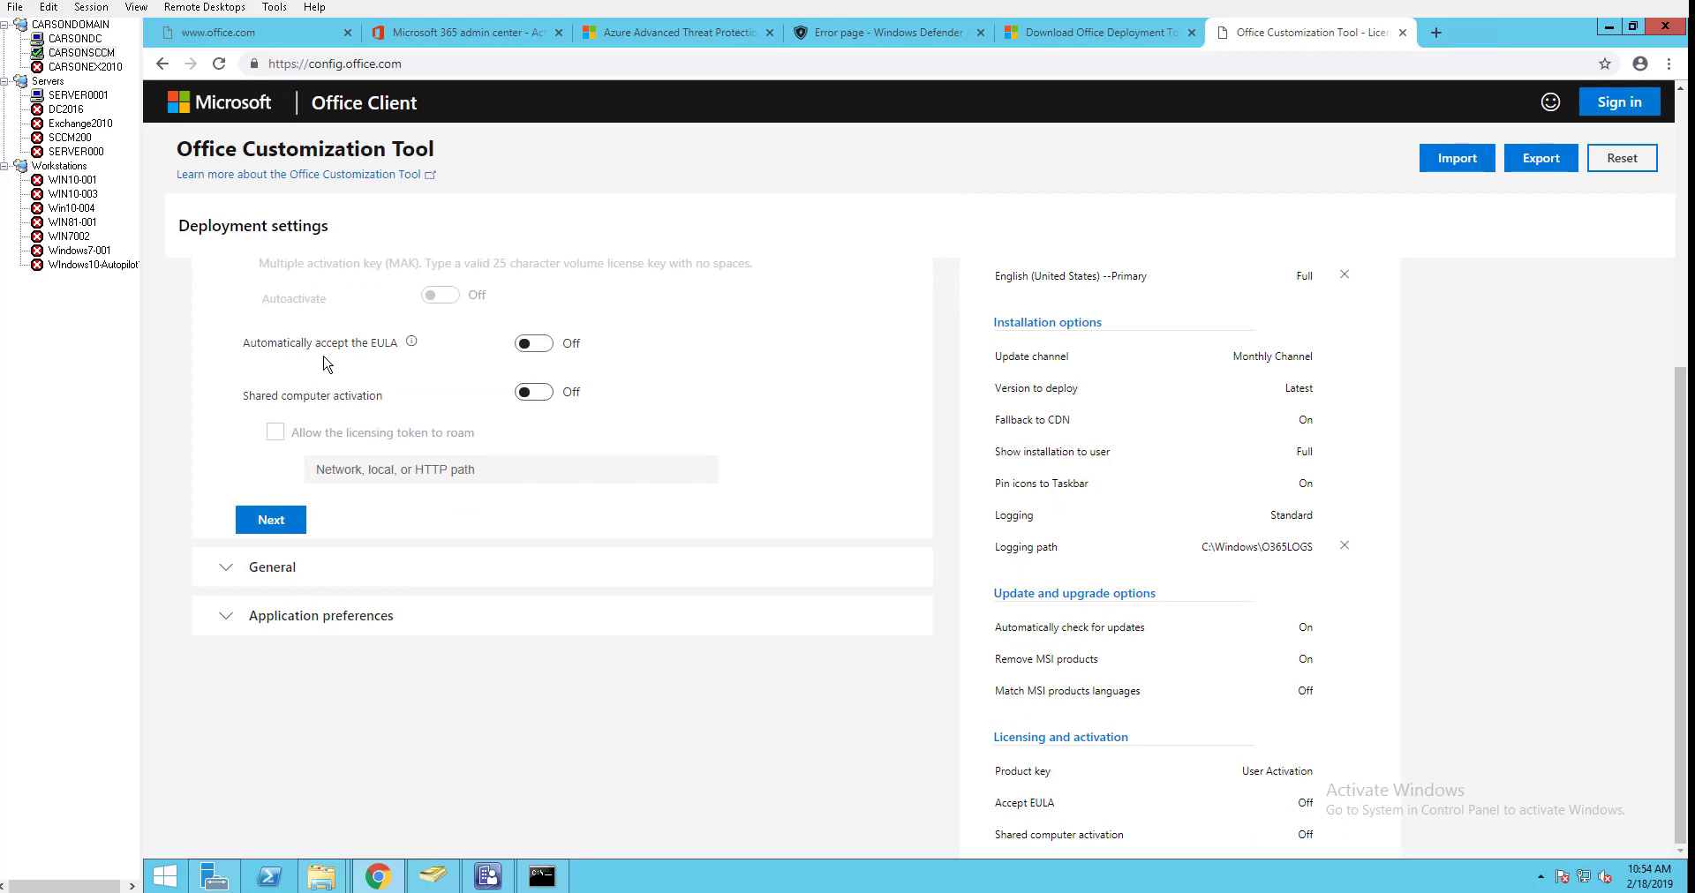
click(542, 350)
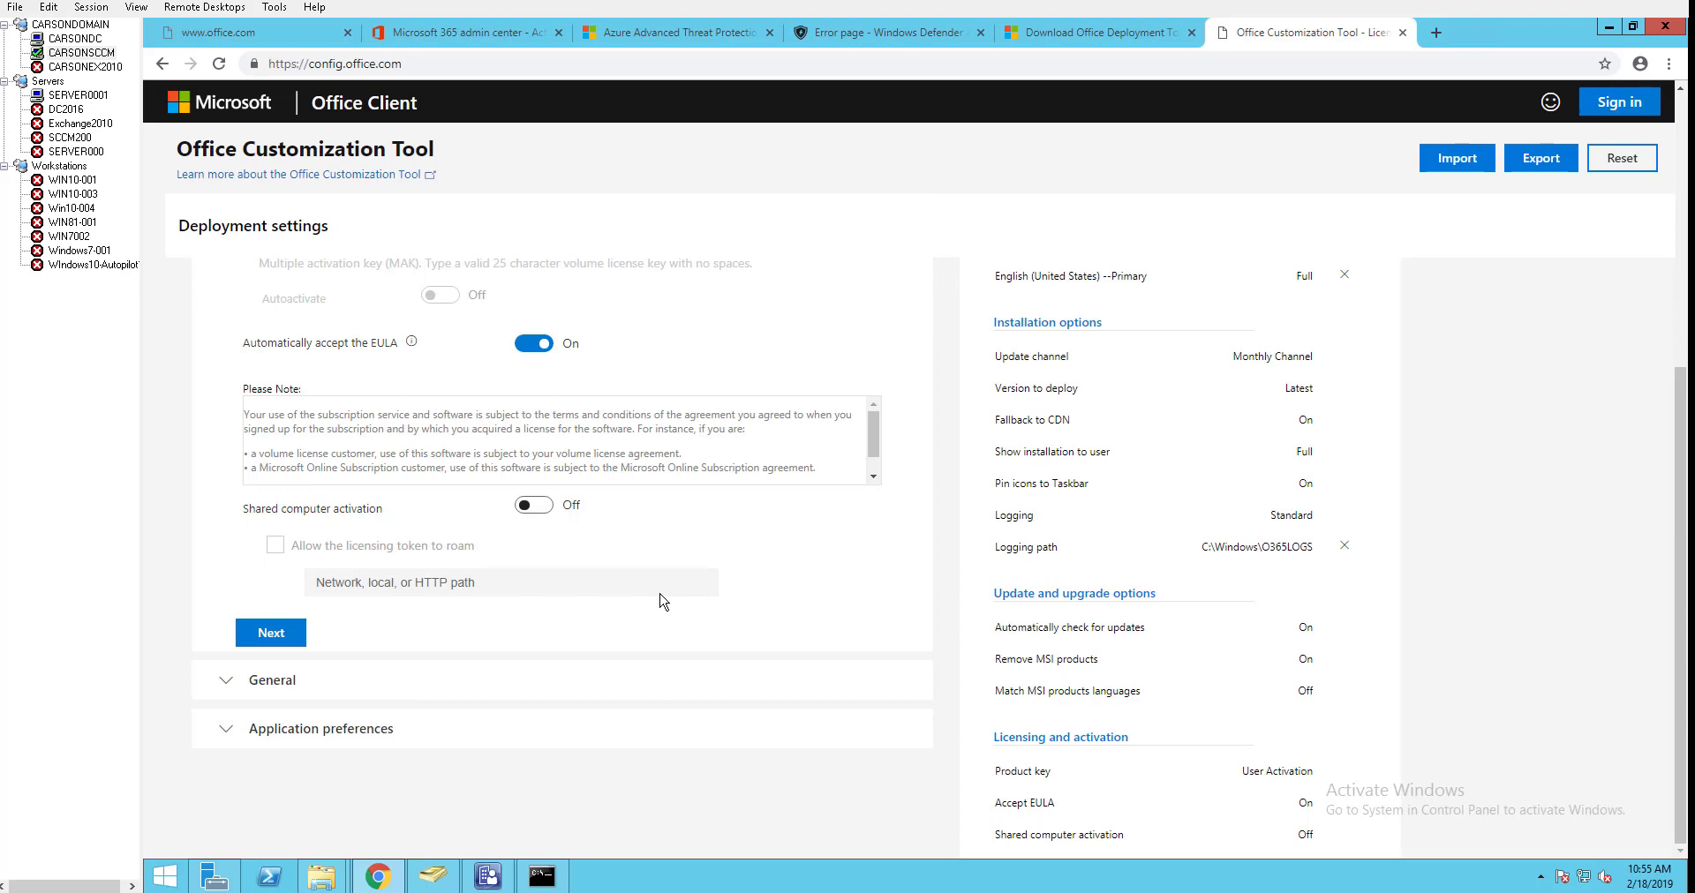
click(291, 635)
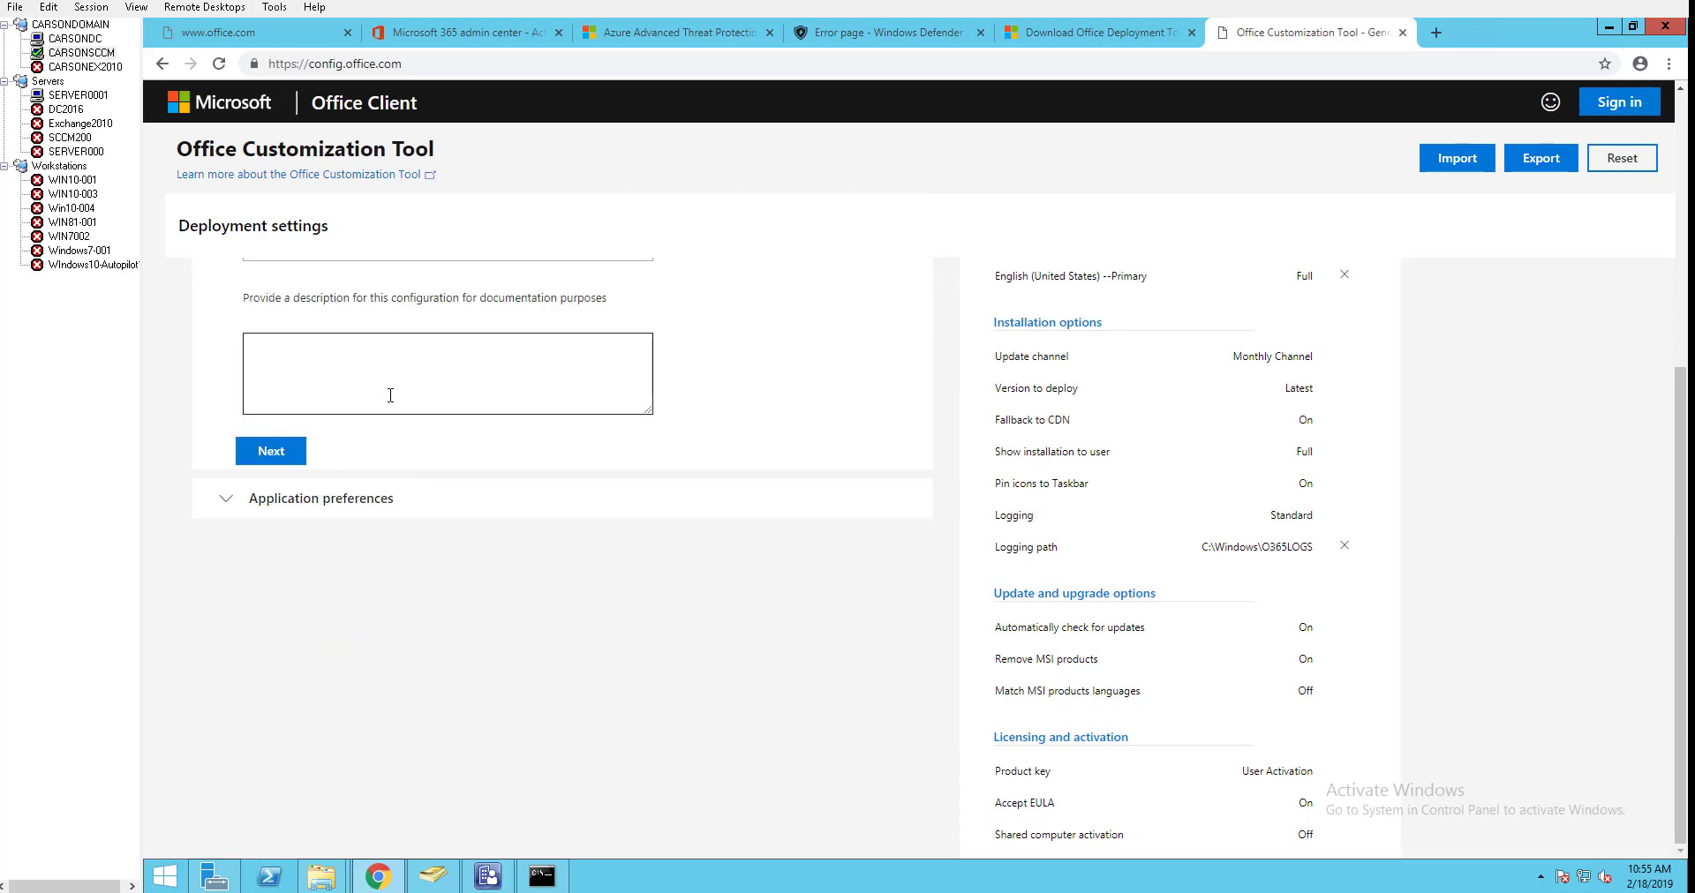
click(269, 451)
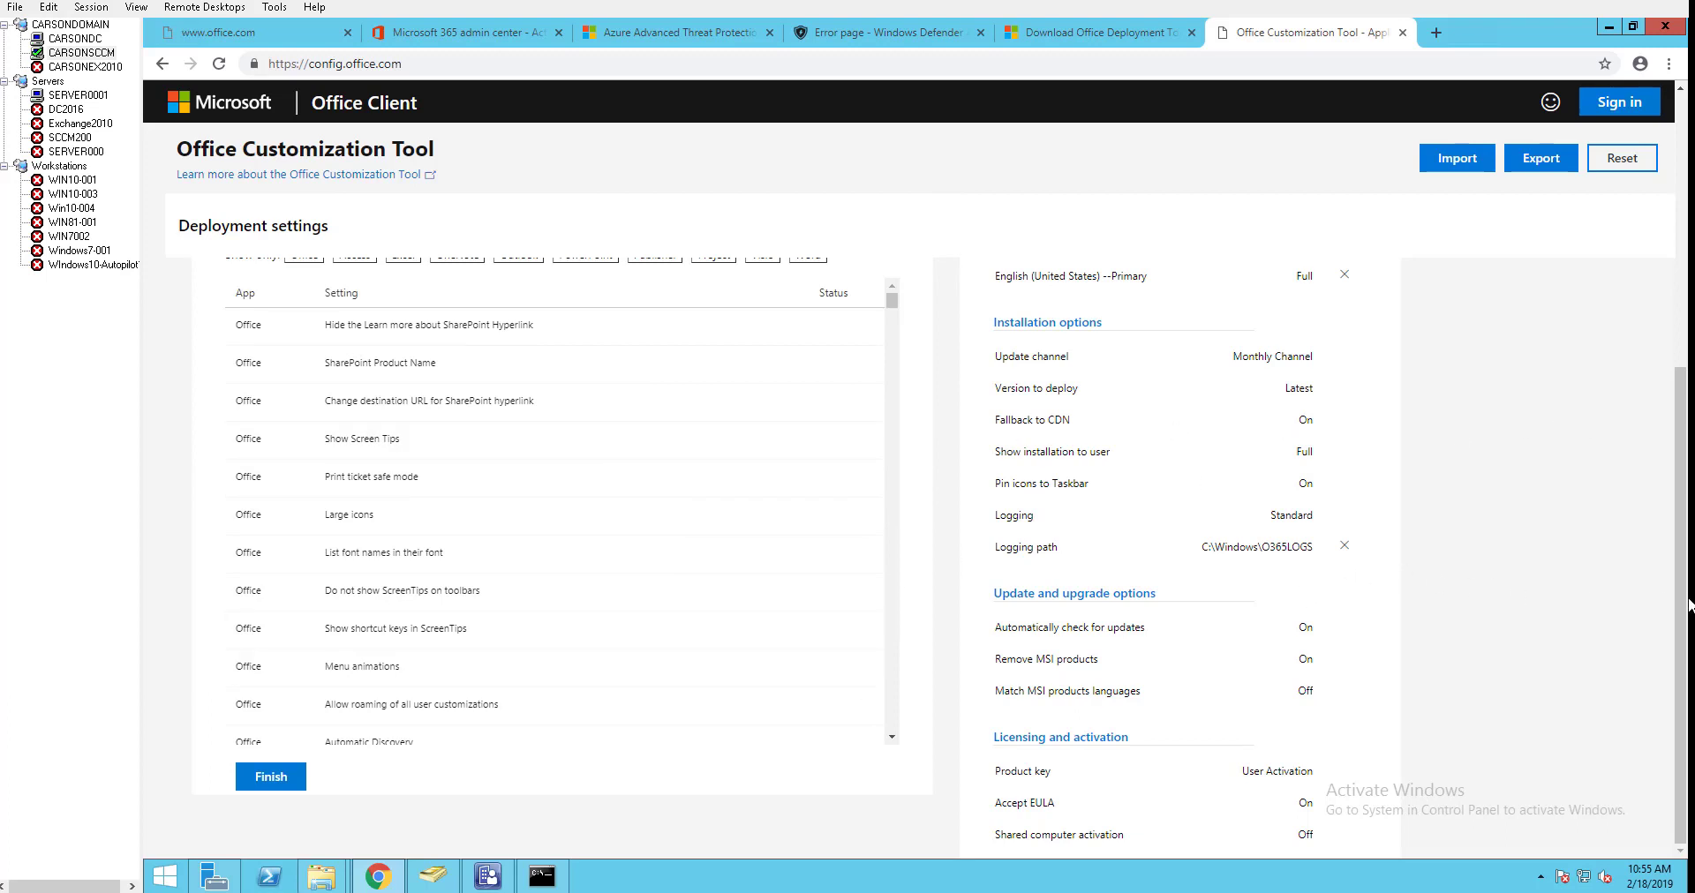
Step: Examine the Office application preferences for the SharePoint hyperlink, SharePoint Product Name and Show Screen Tips
drag(1687, 606, 1687, 485)
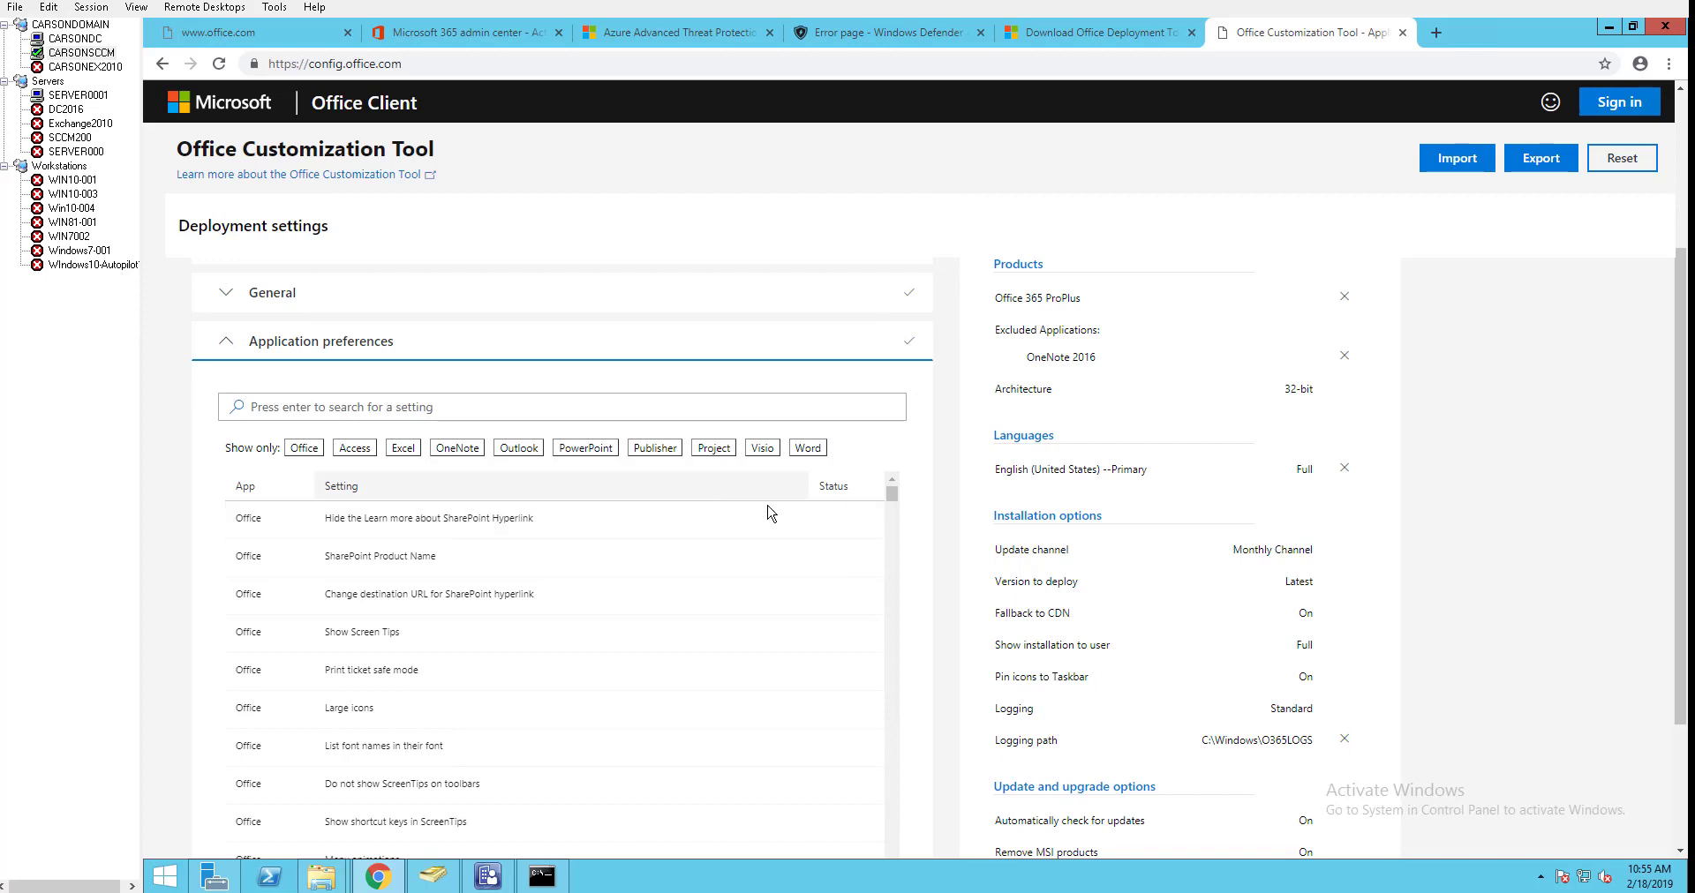
mouse_move(893, 495)
mouse_down()
mouse_move(892, 510)
mouse_move(893, 495)
mouse_up()
click(590, 528)
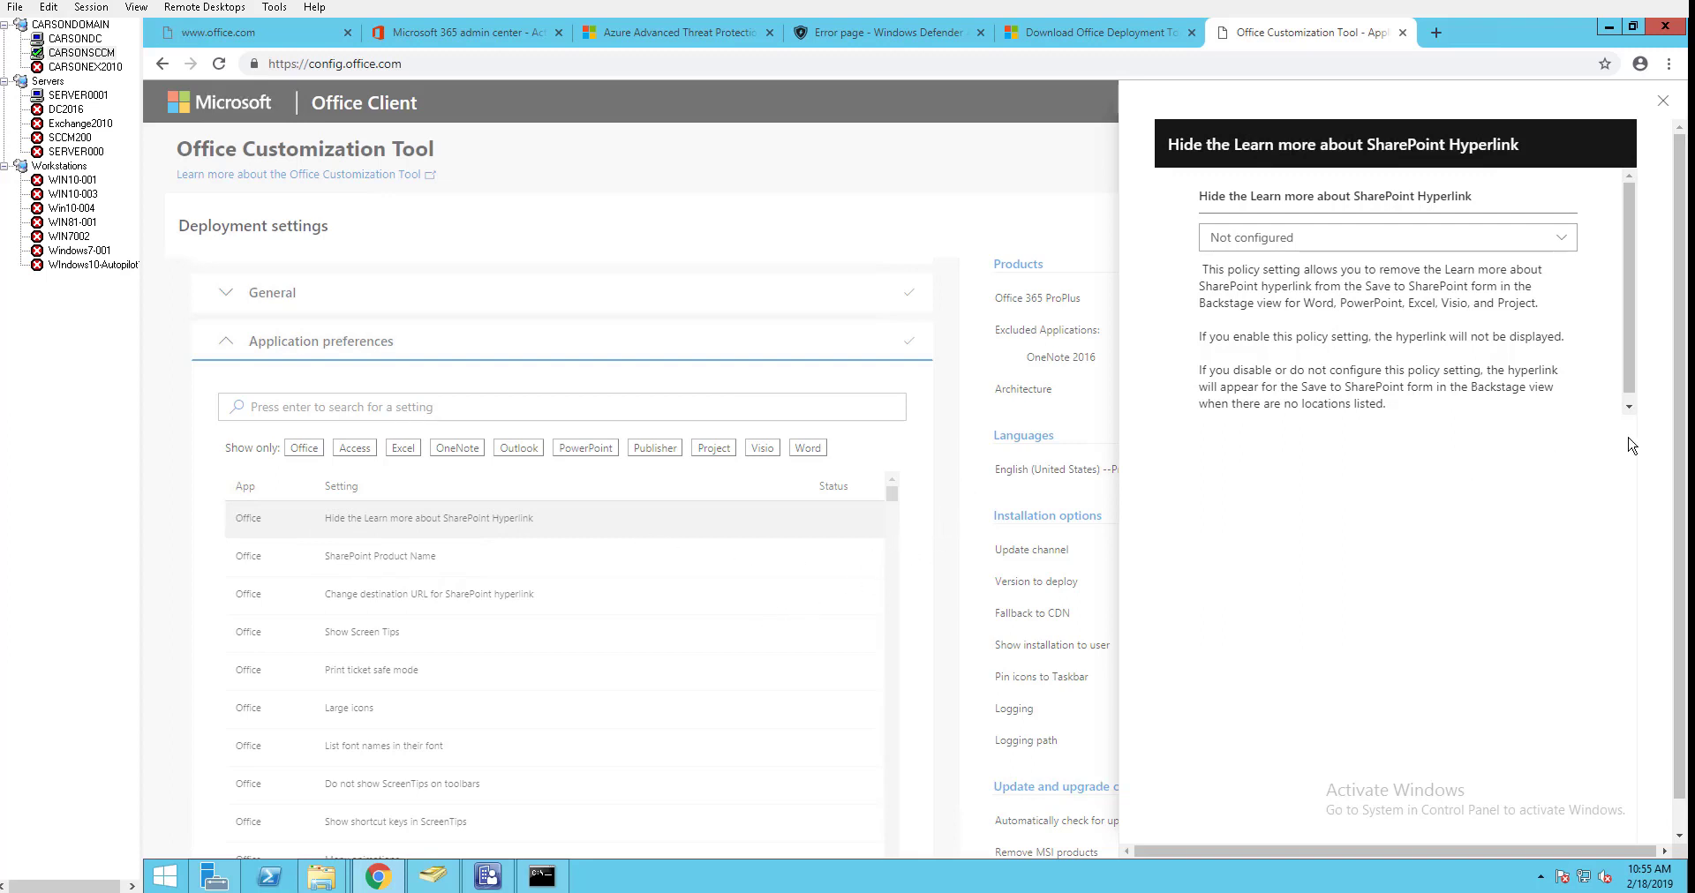
click(362, 569)
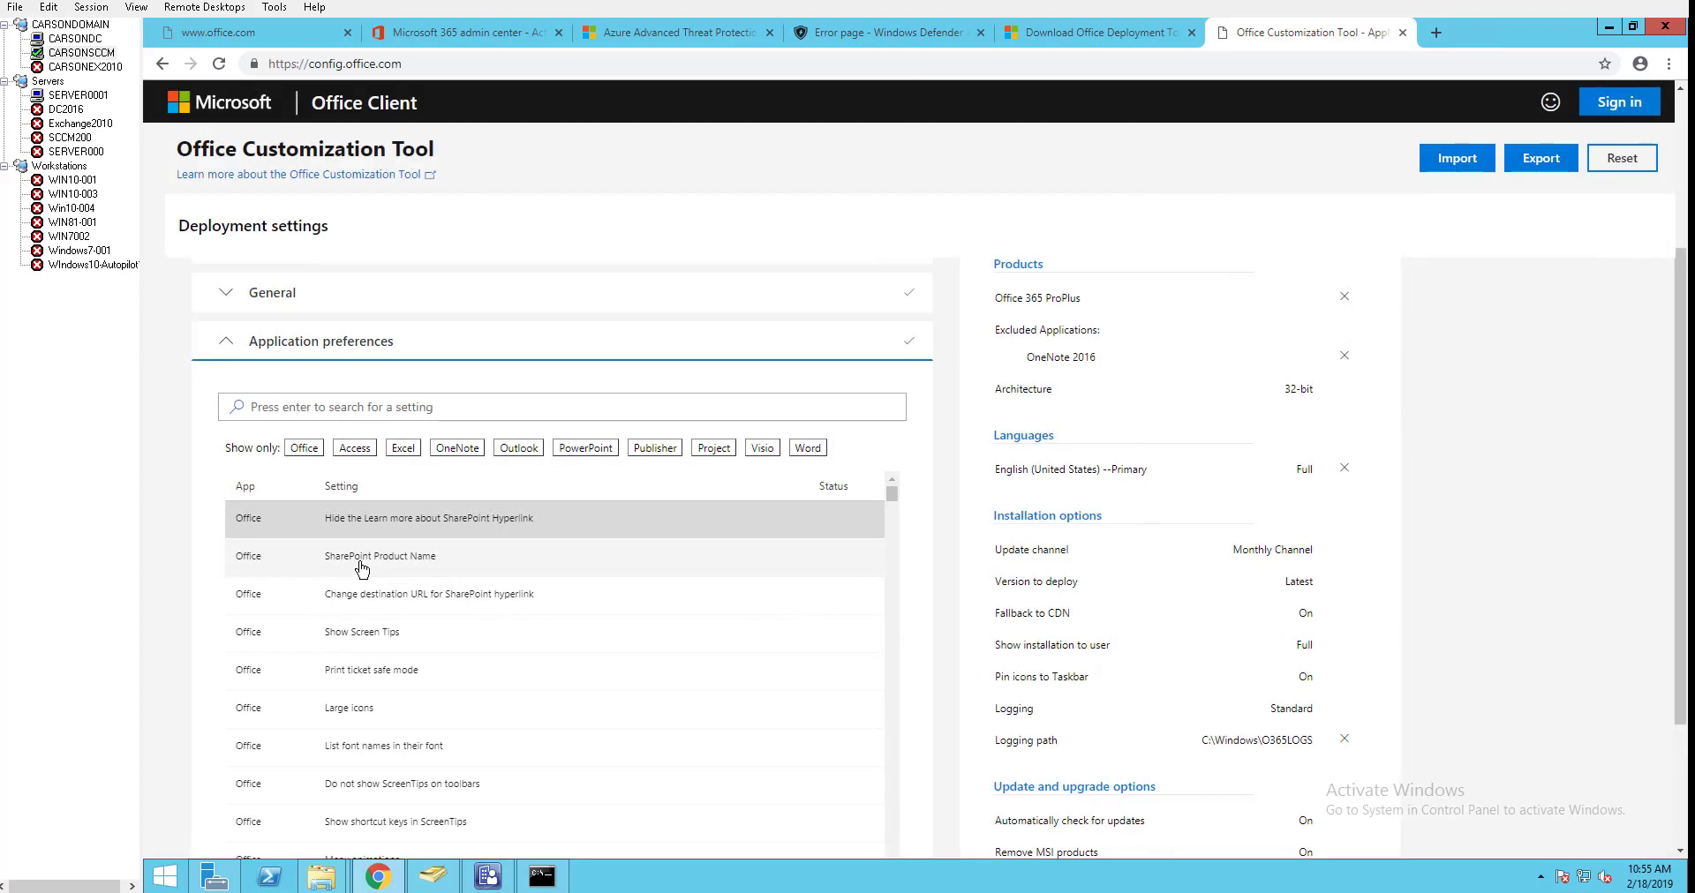
click(381, 563)
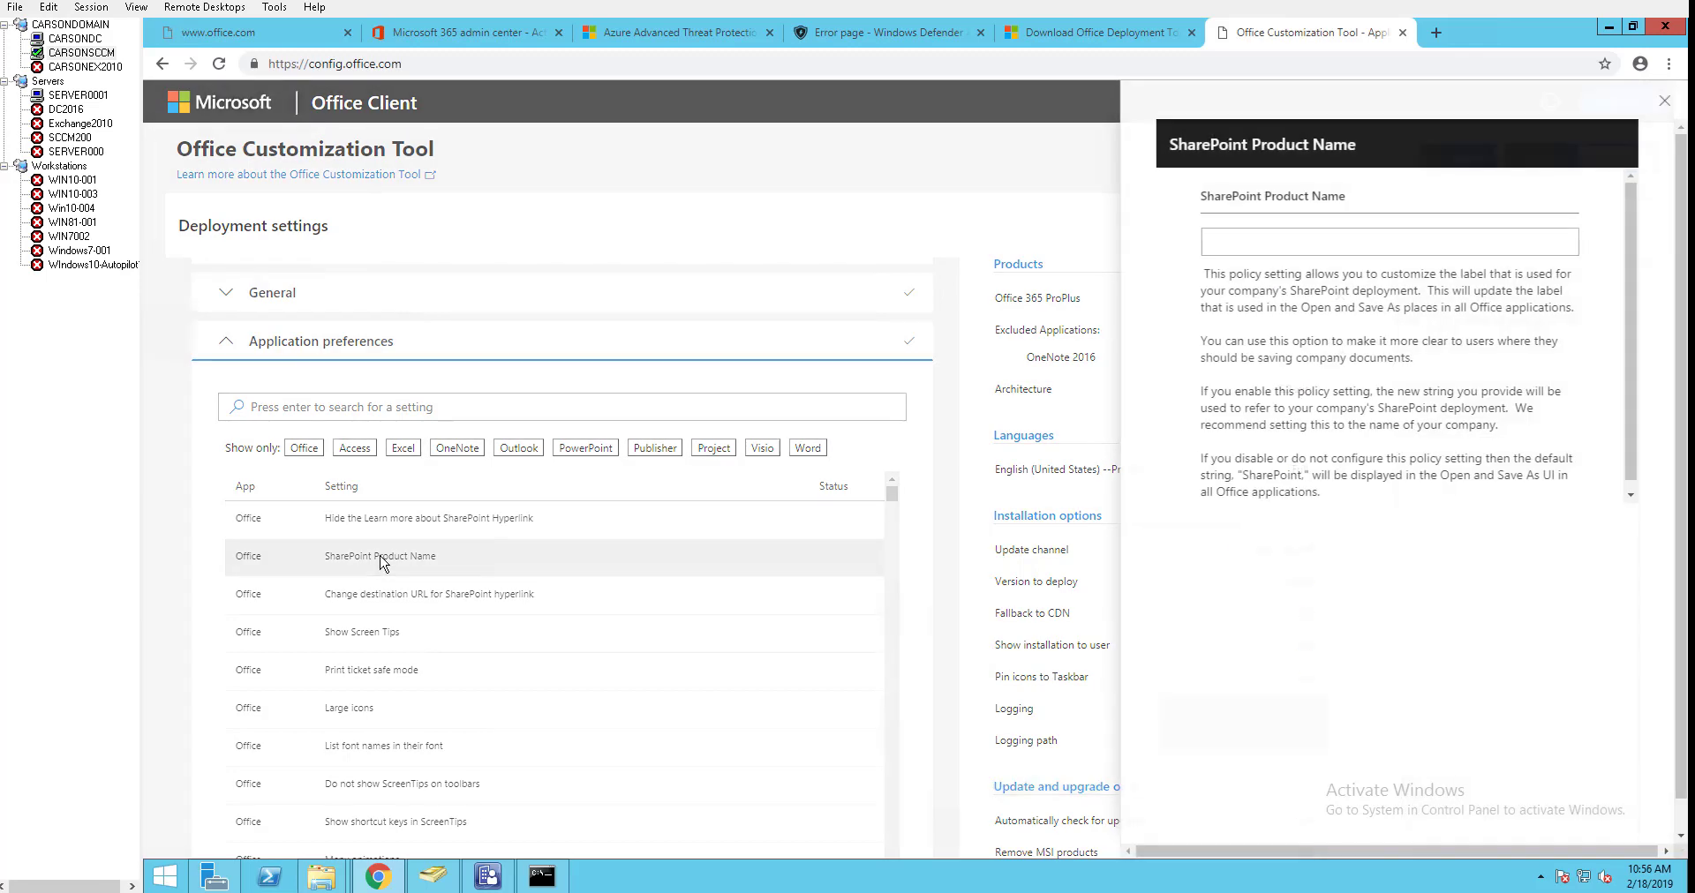
click(1277, 245)
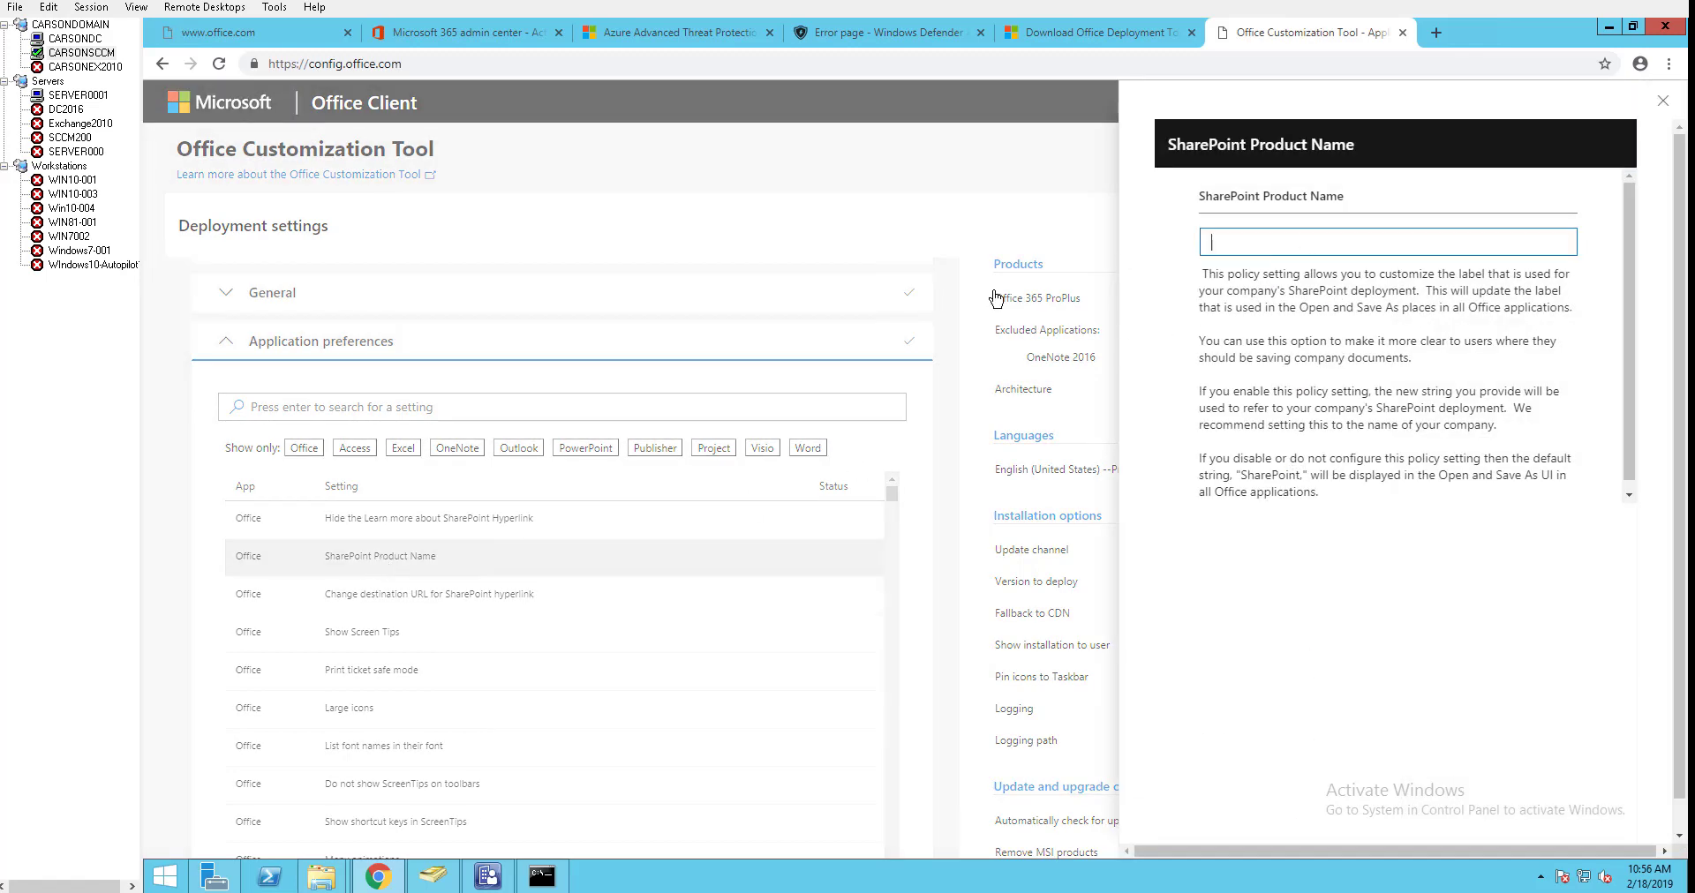
click(348, 646)
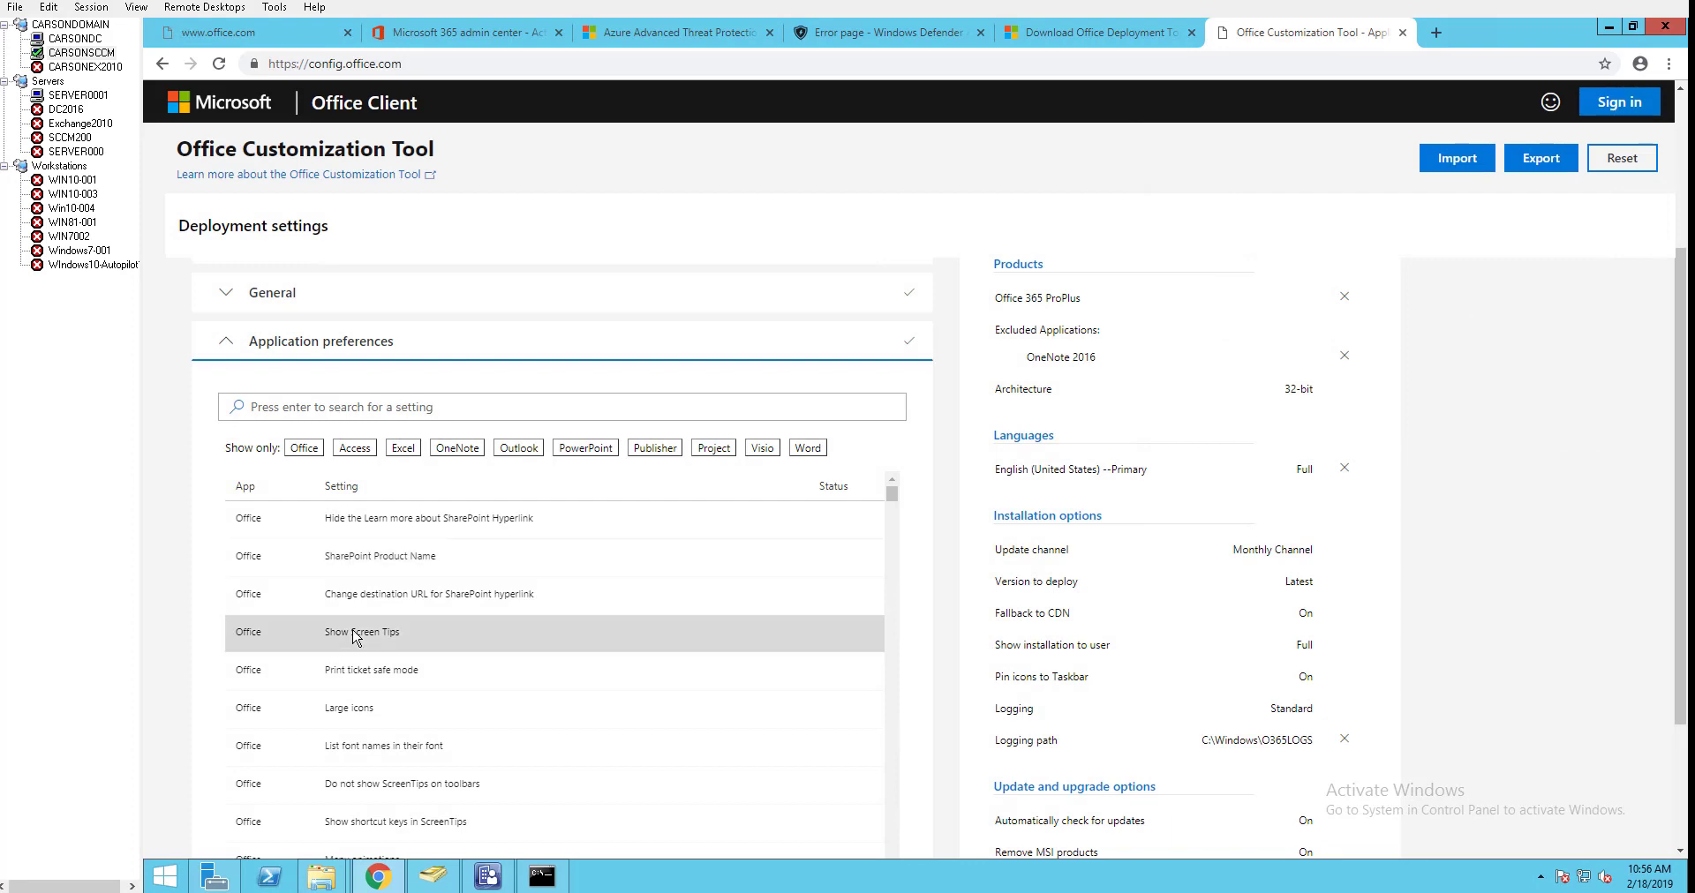
click(360, 637)
click(388, 614)
Step: Review the Print ticket safe mode, toolbar ScreenTips and Automatic Discovery settings, and browse further down the Office preferences
scroll(1681, 476, down, 3)
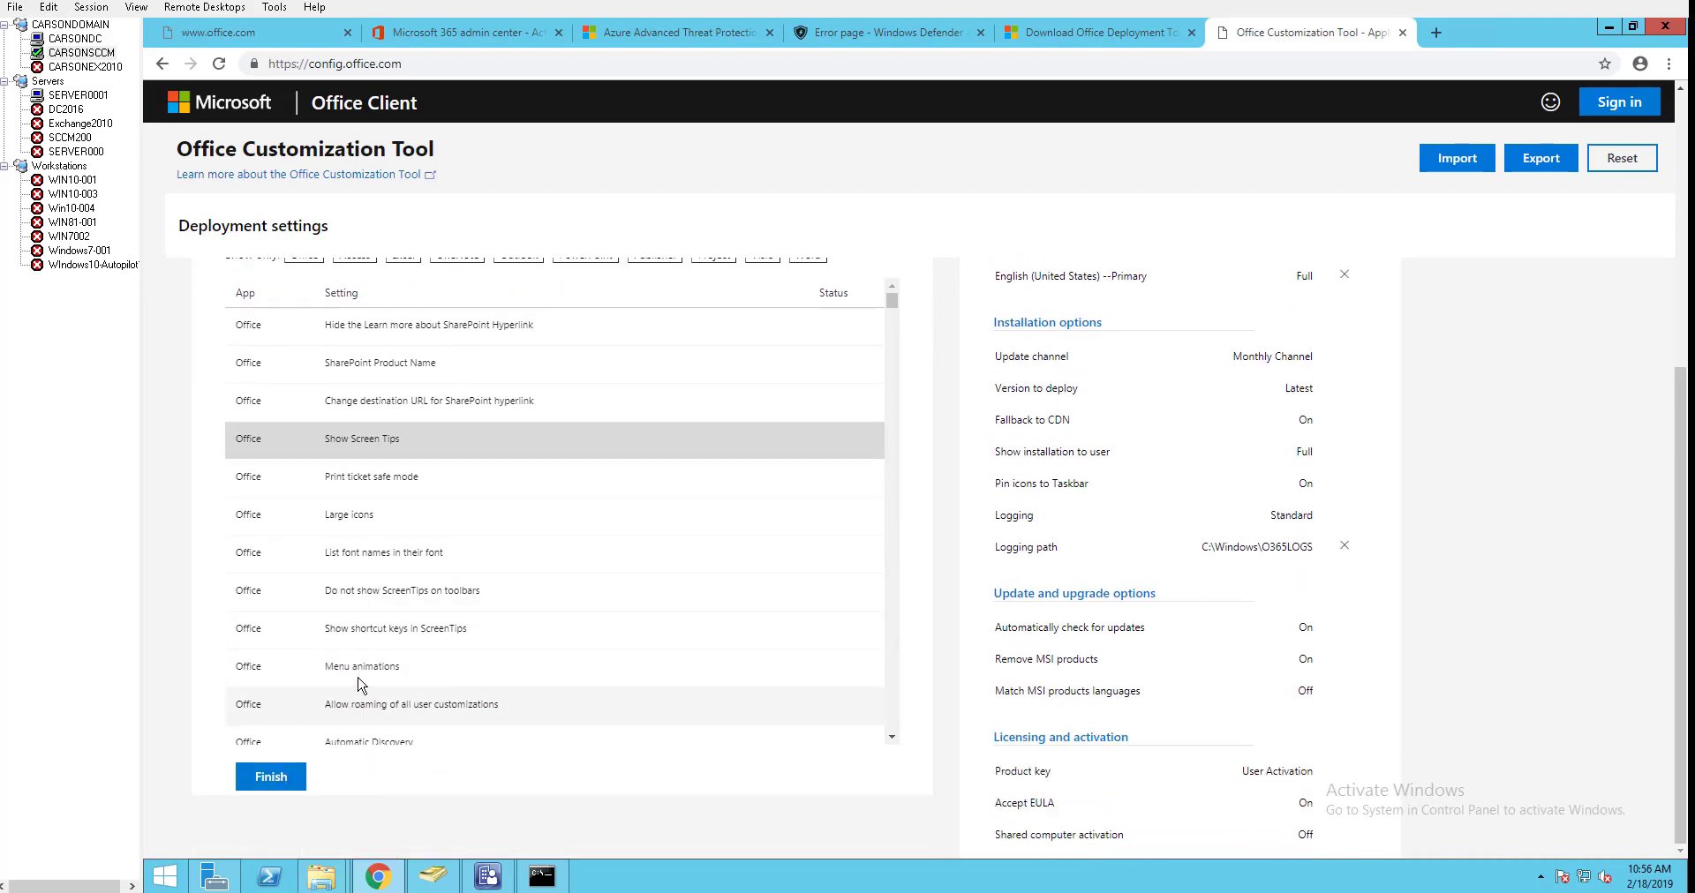
click(377, 481)
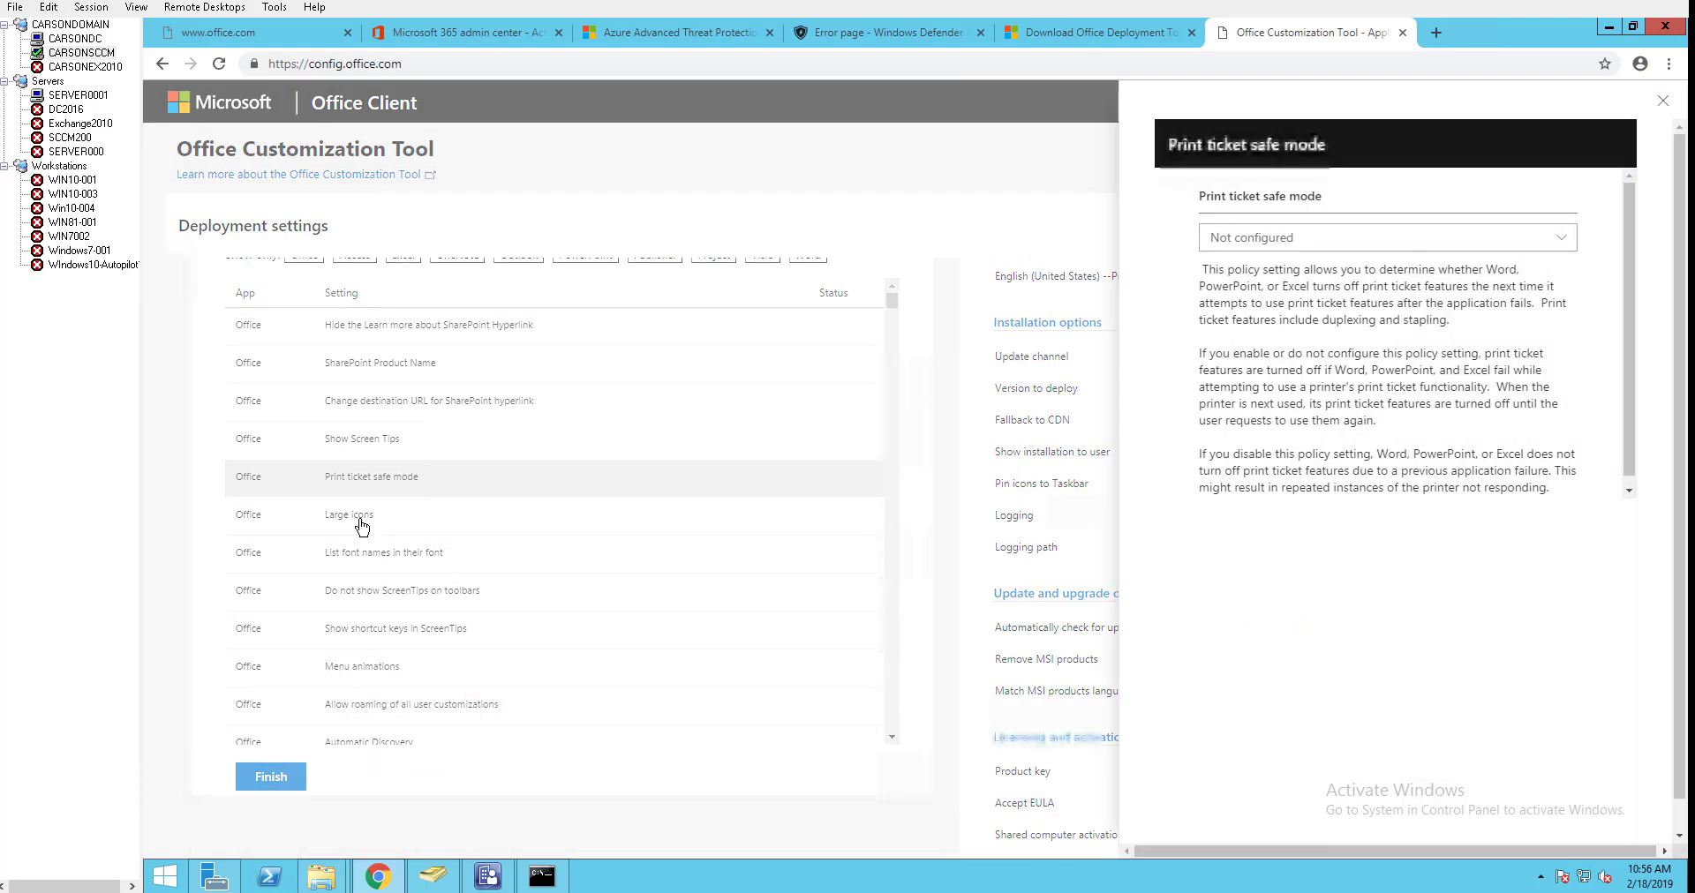
click(357, 597)
click(358, 596)
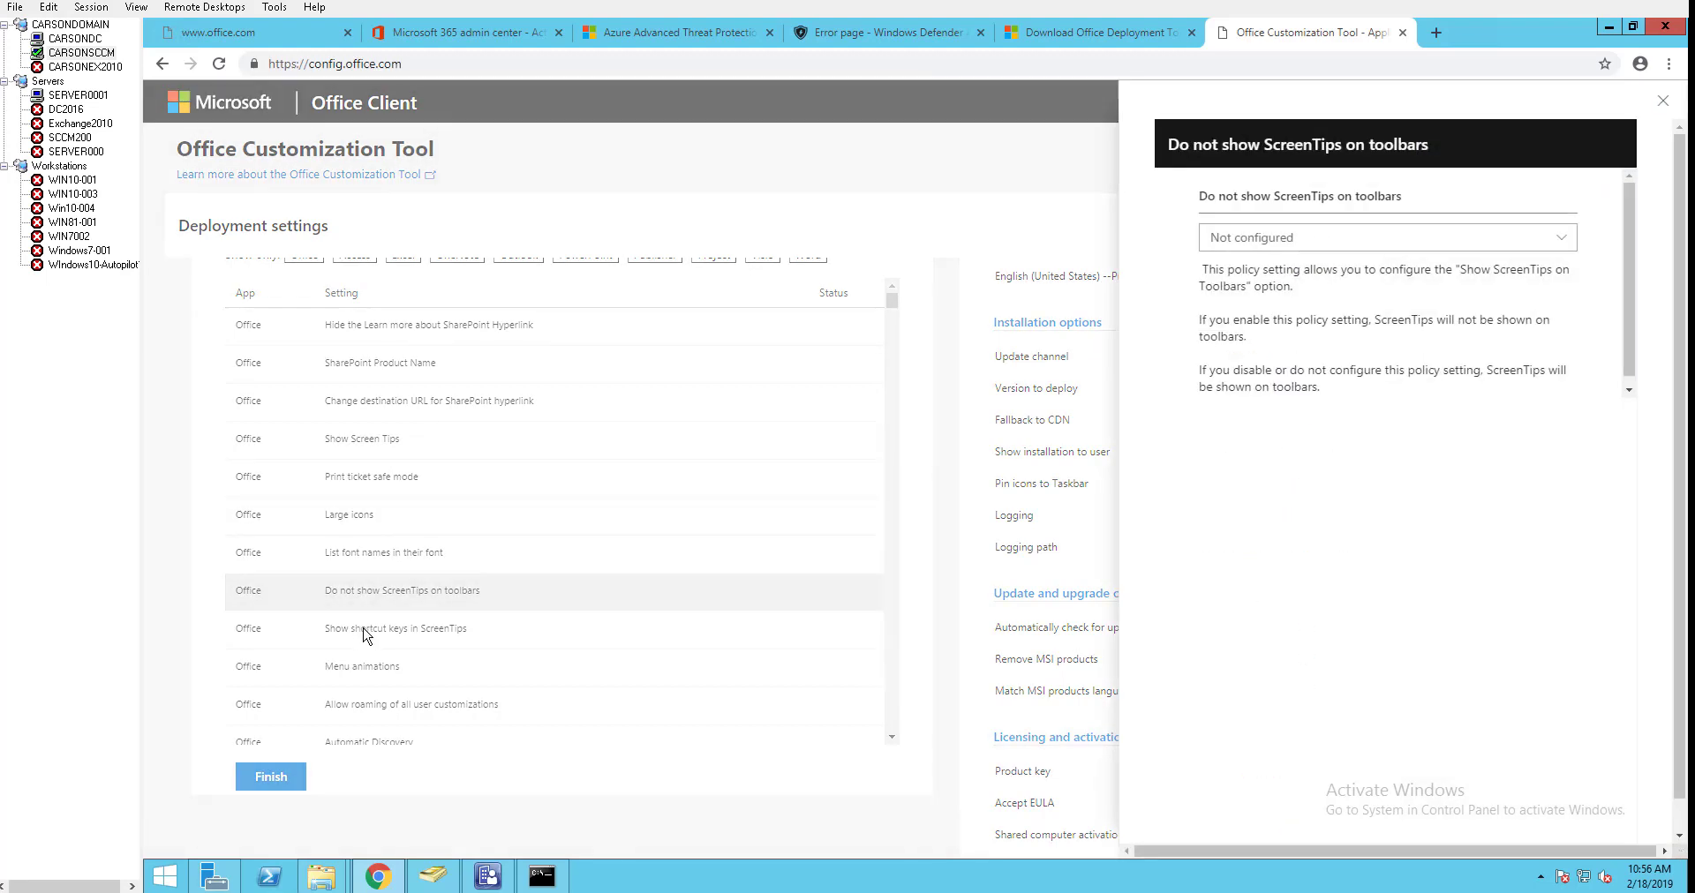
click(362, 630)
click(353, 740)
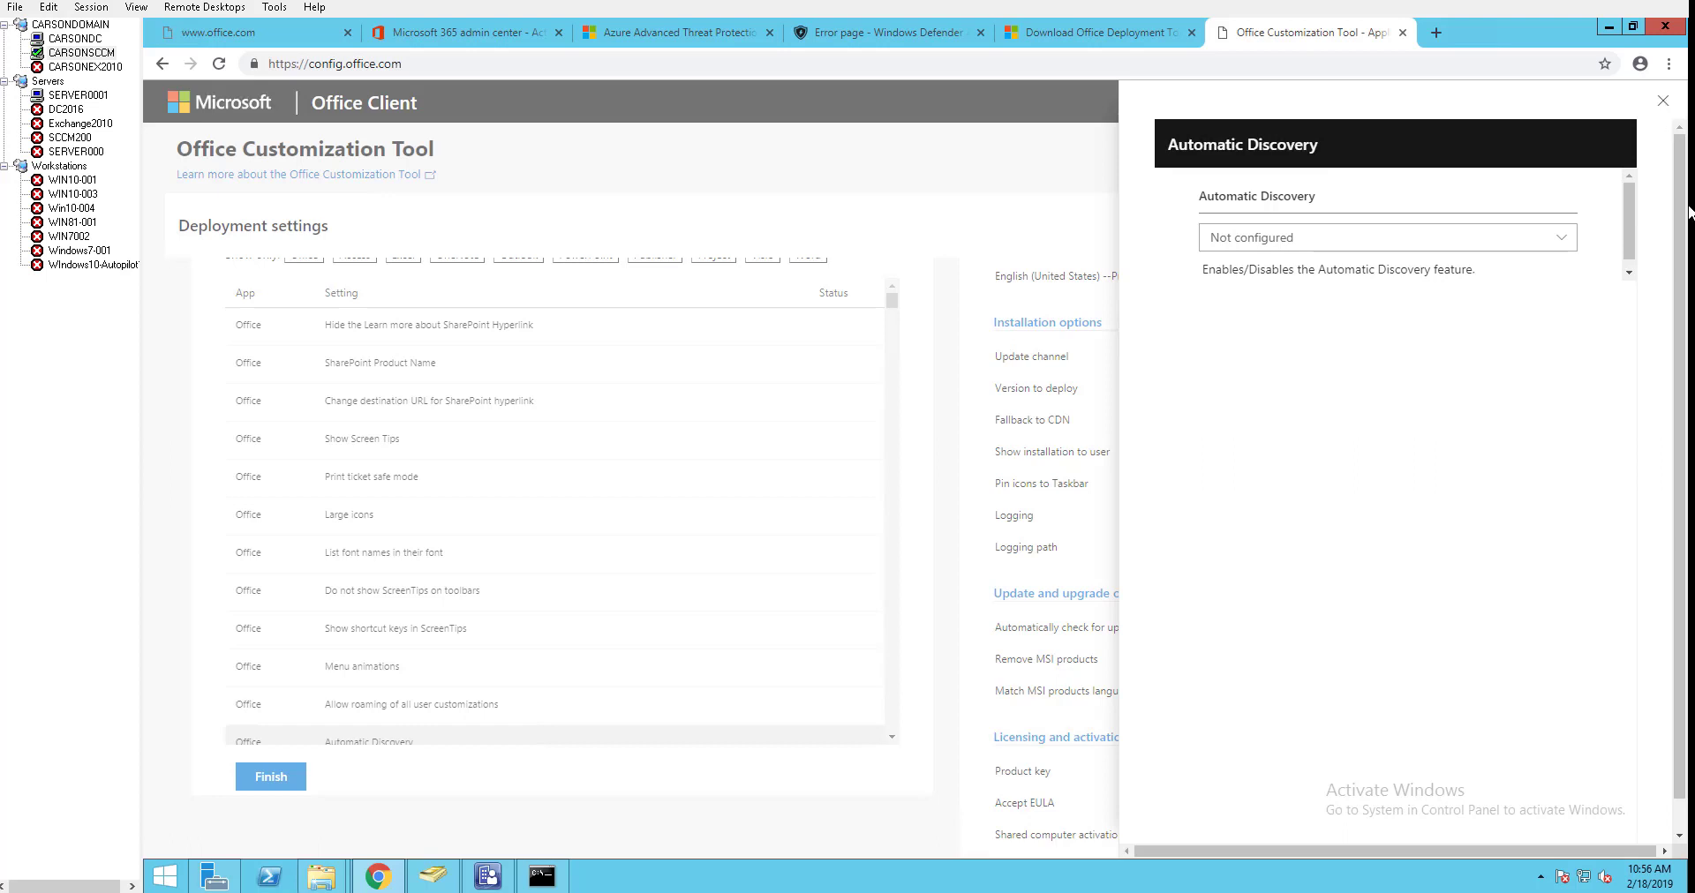
click(820, 575)
drag(891, 302, 875, 382)
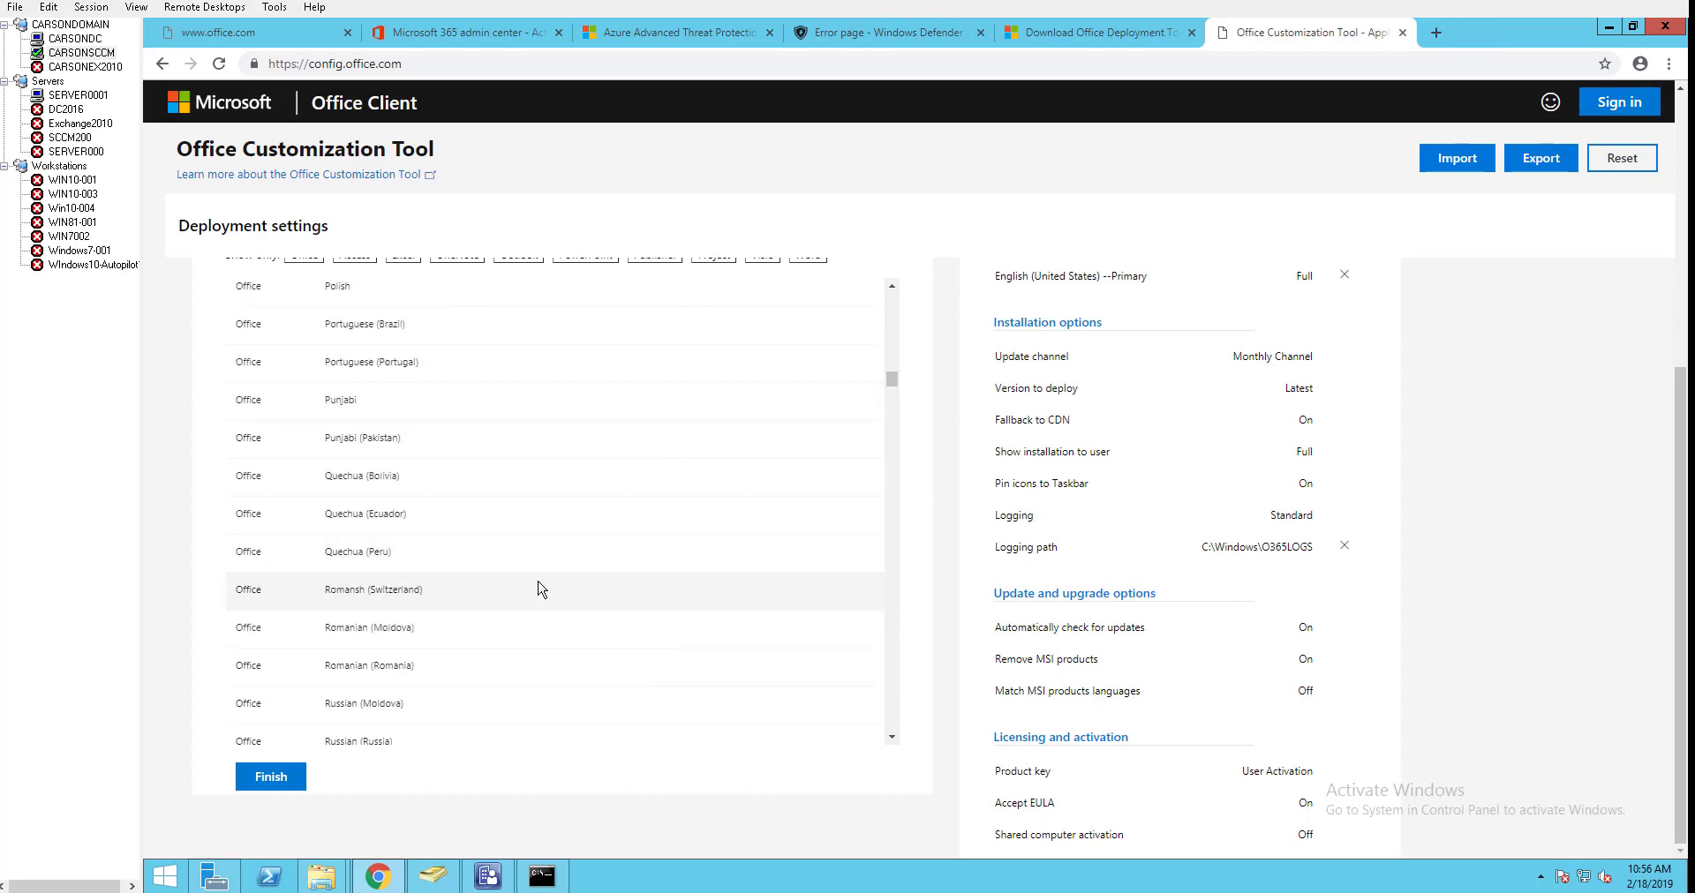
scroll(517, 612, down, 6)
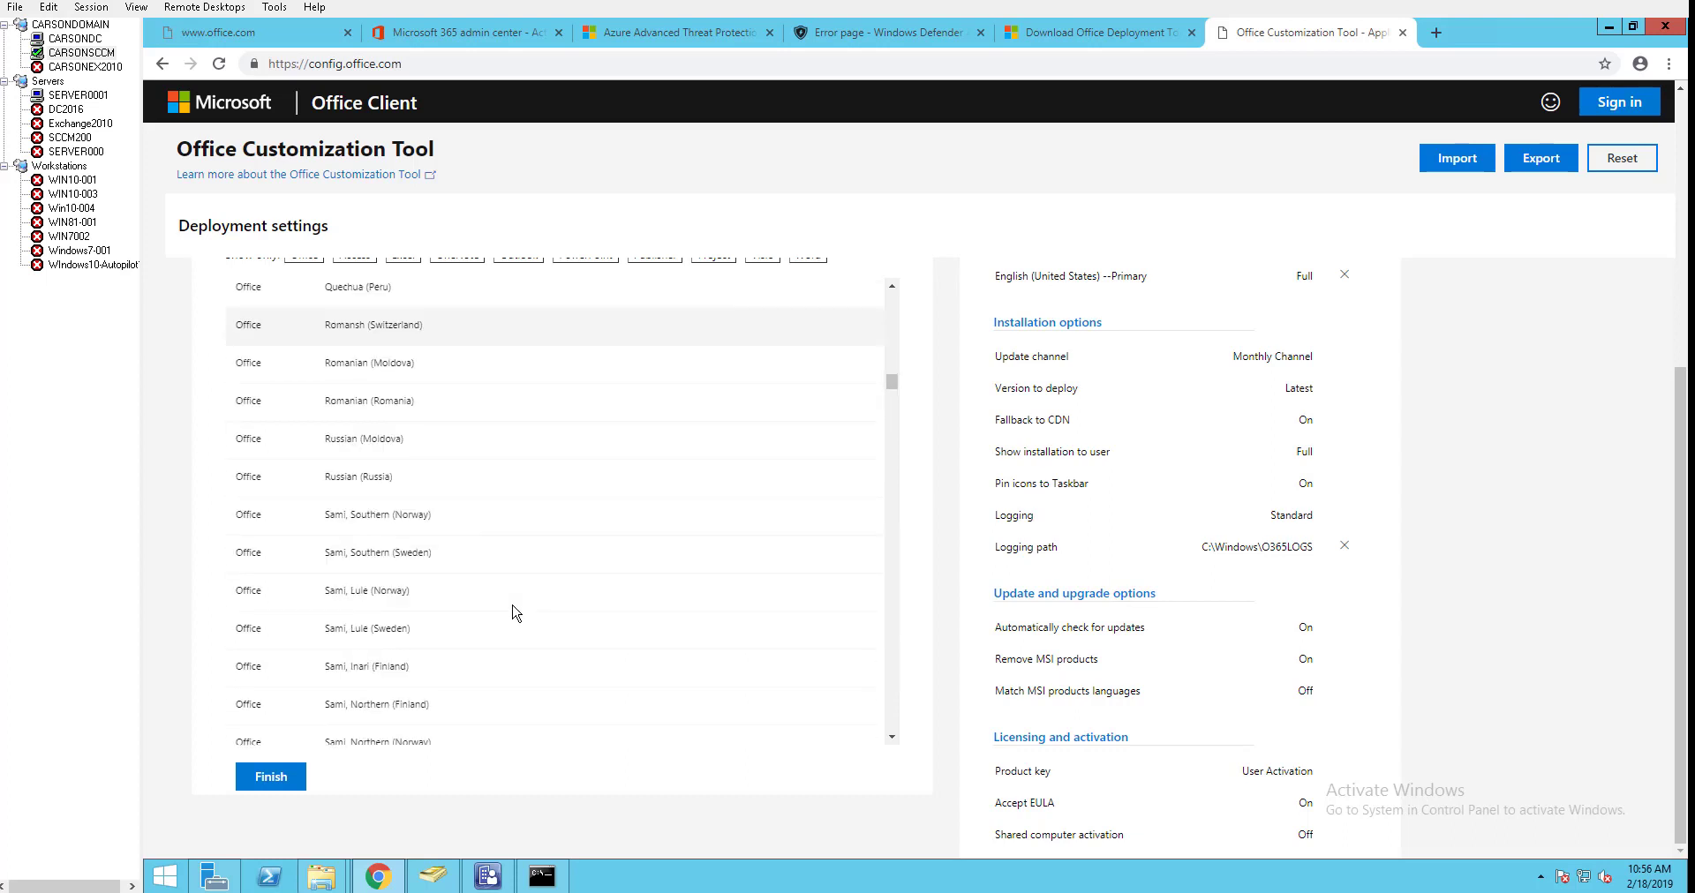
scroll(516, 612, down, 10)
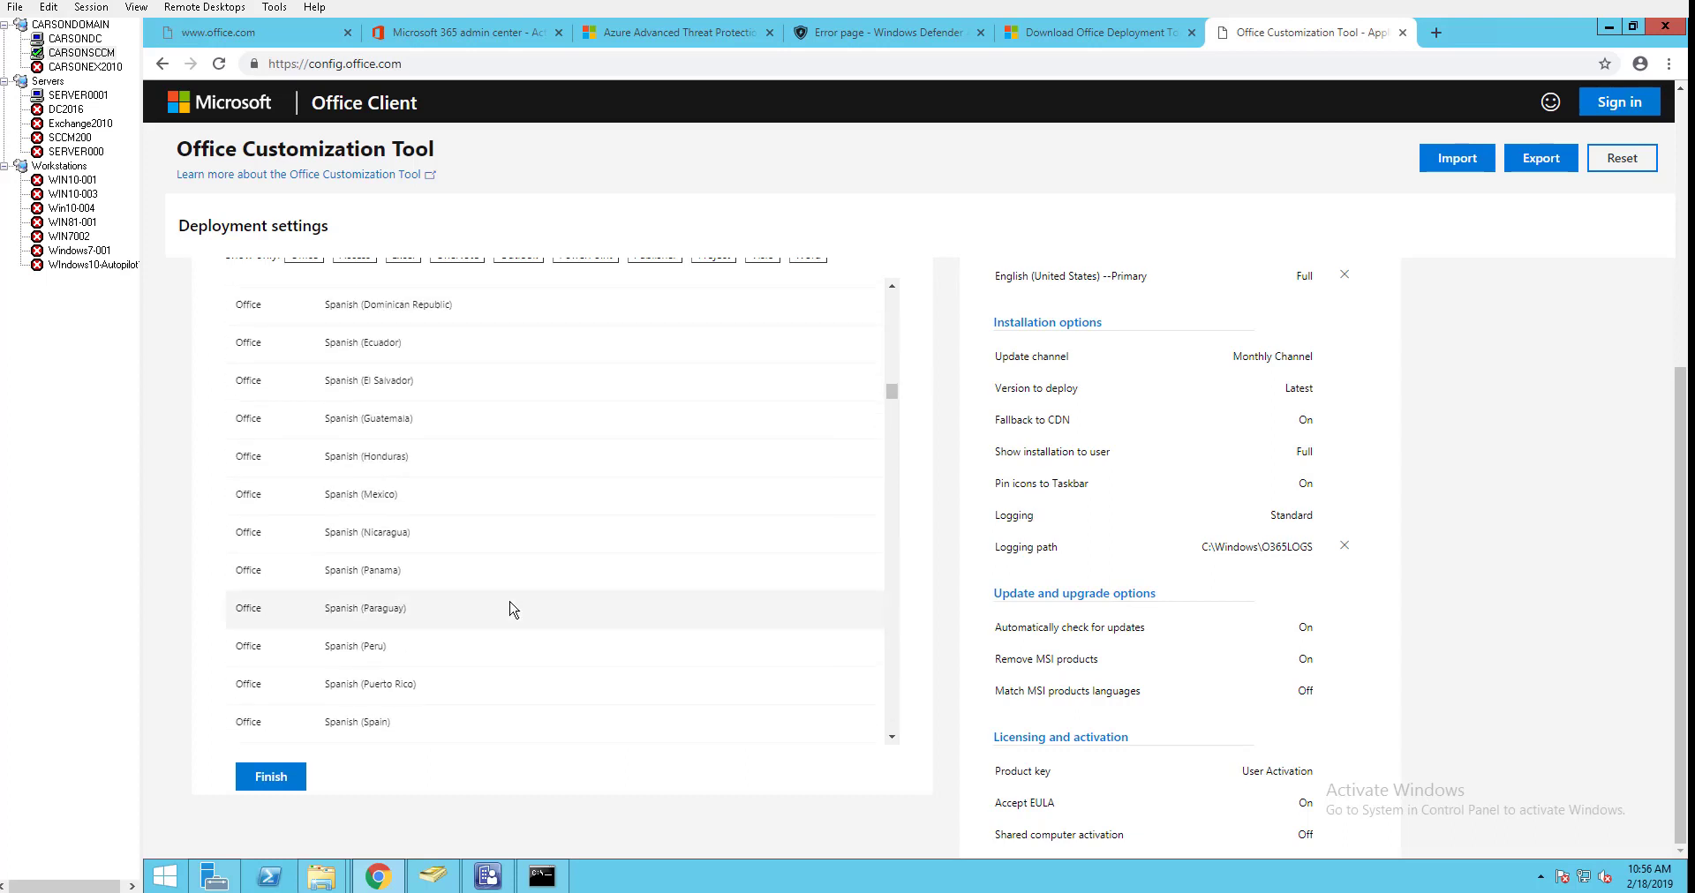
scroll(674, 670, down, 10)
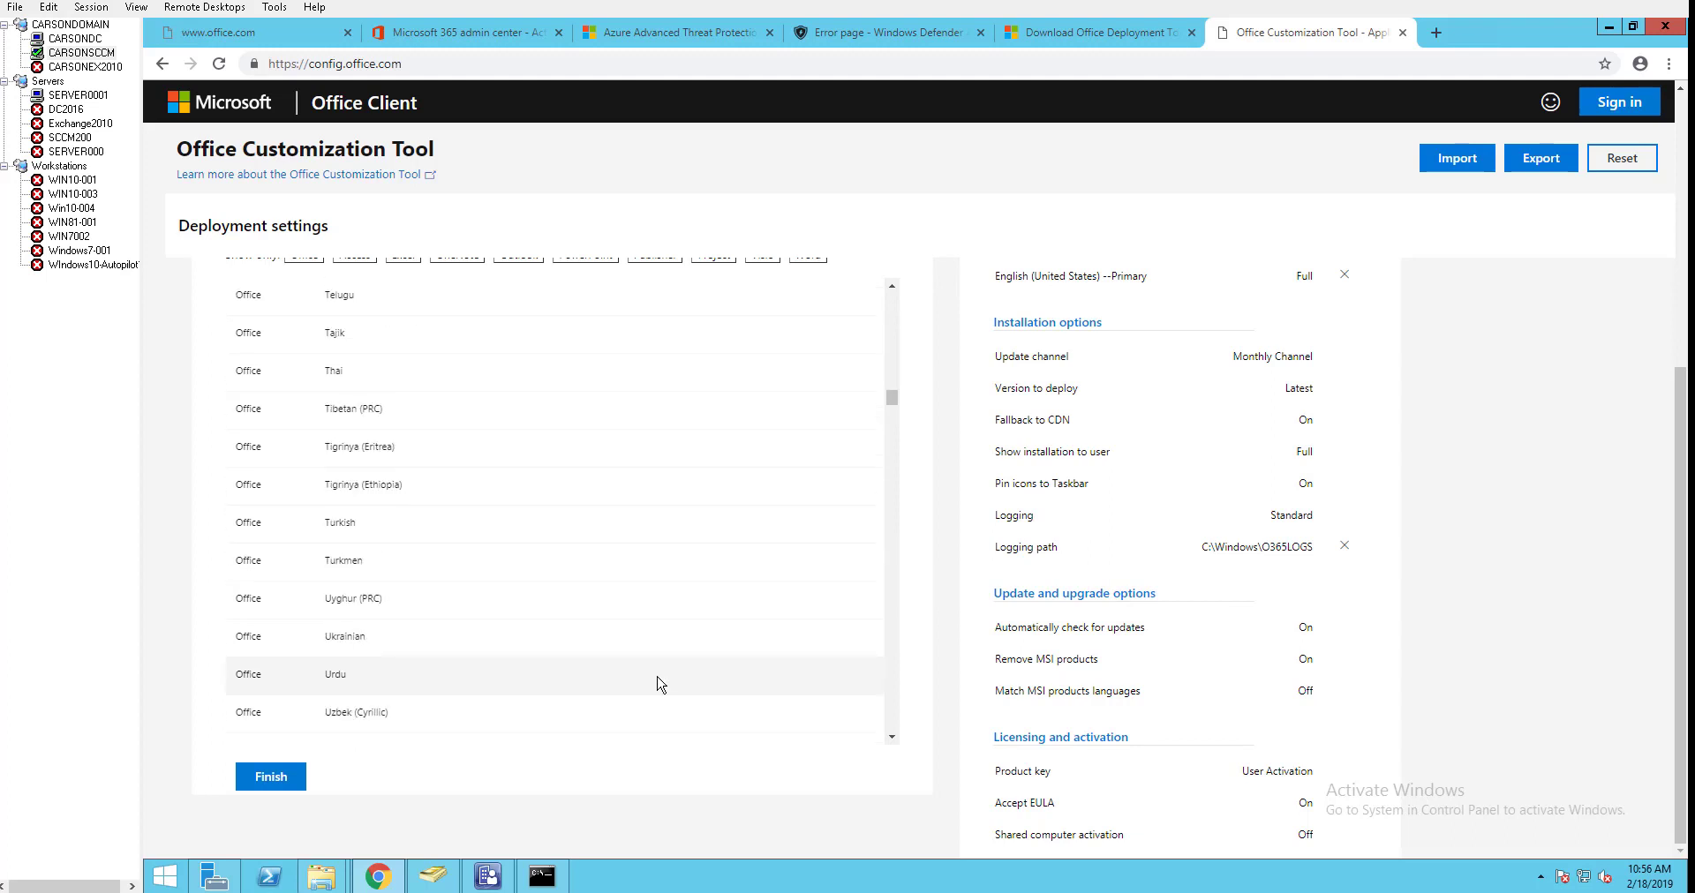
Step: Finish the Application preferences, then export the configuration to XML with the license terms accepted and the file name O365Config
click(289, 780)
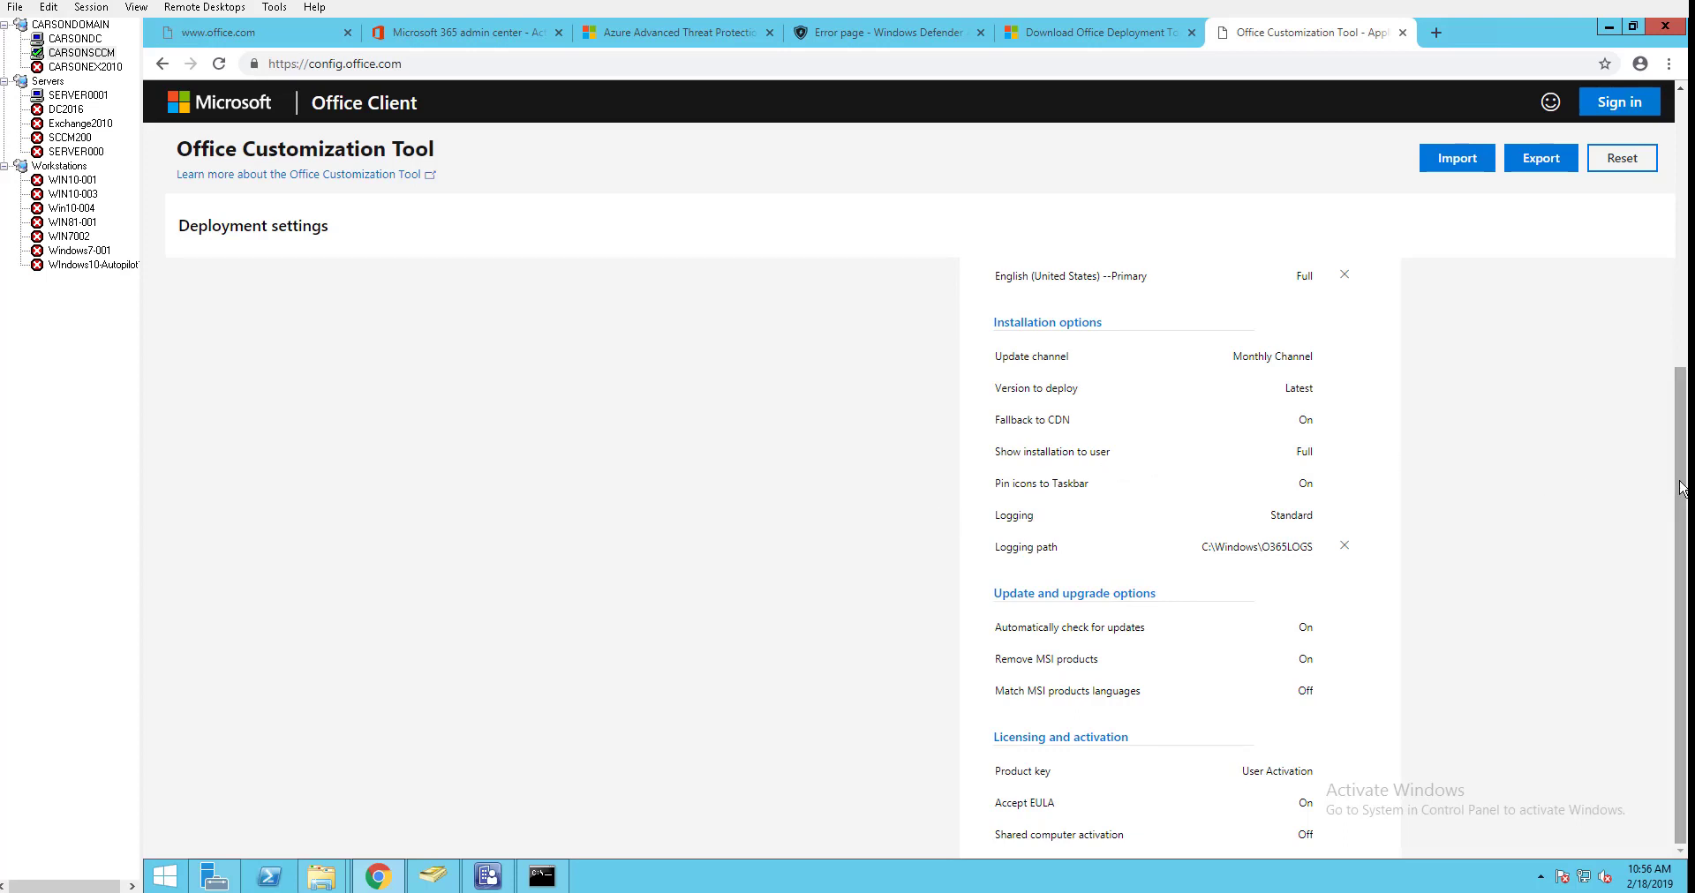
drag(1682, 488, 1652, 175)
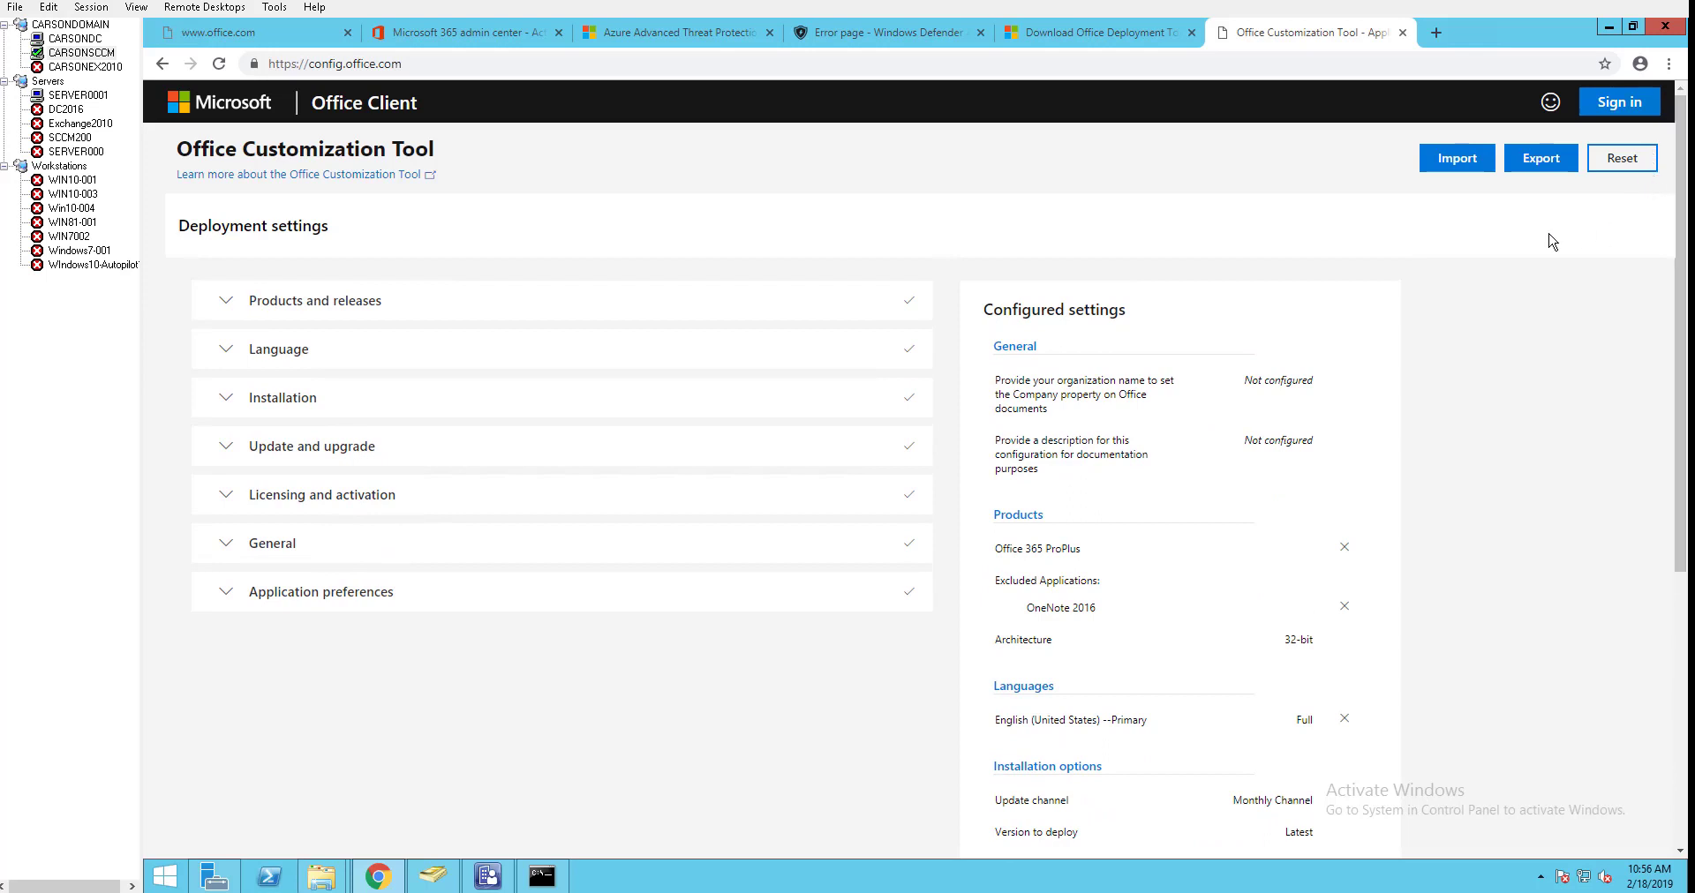
click(1542, 158)
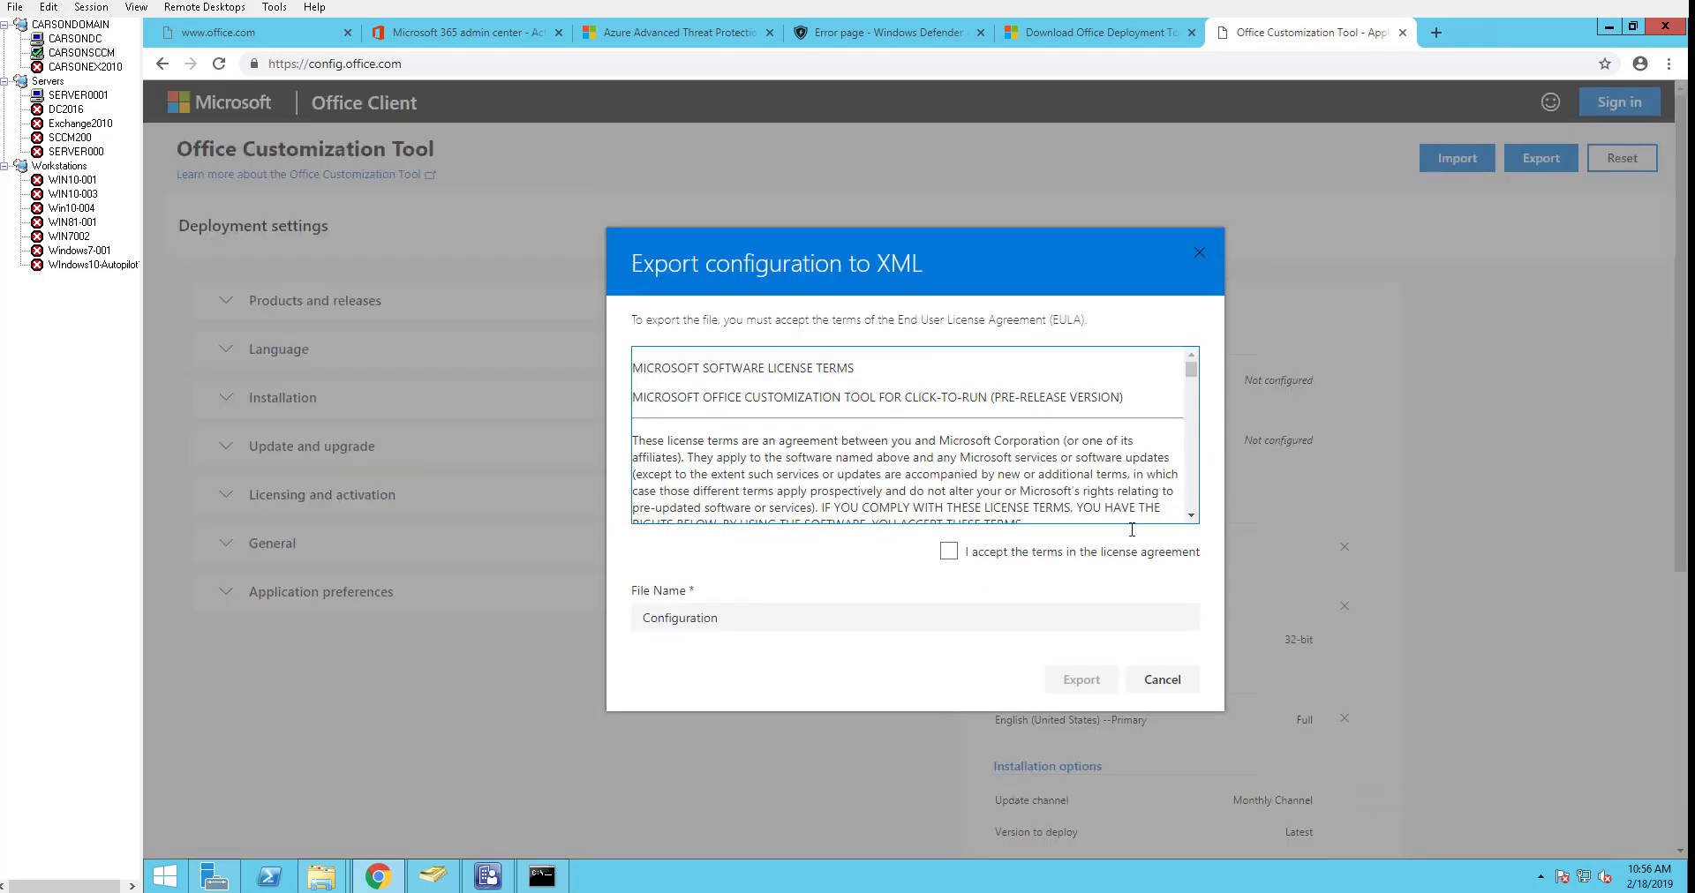
click(1003, 558)
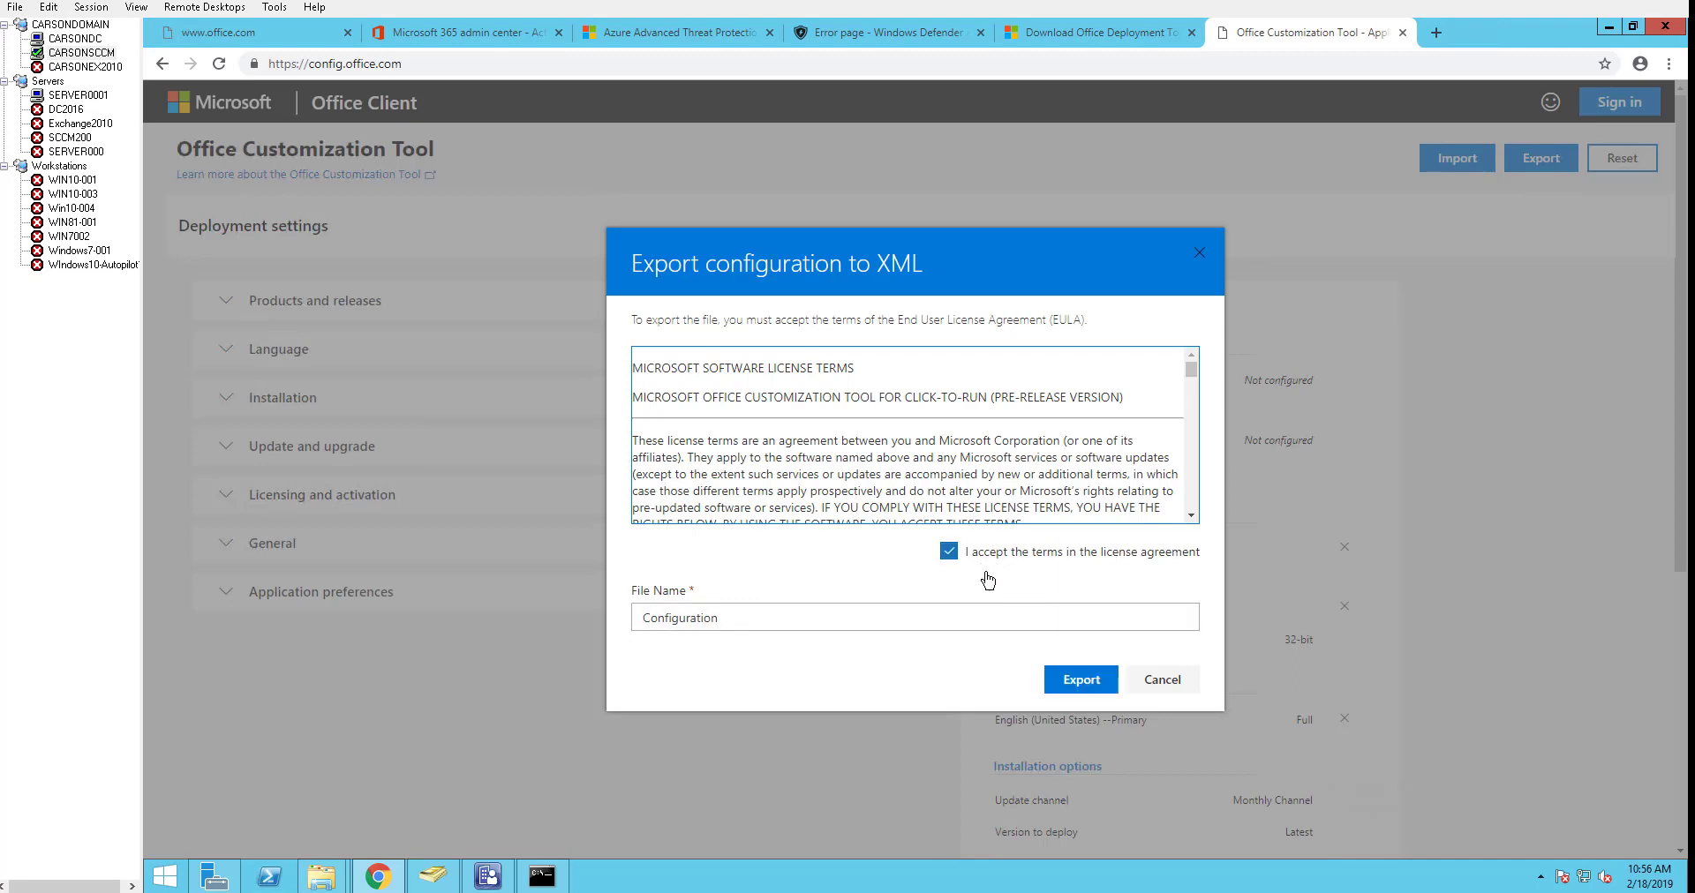
click(868, 617)
key(ctrl+a)
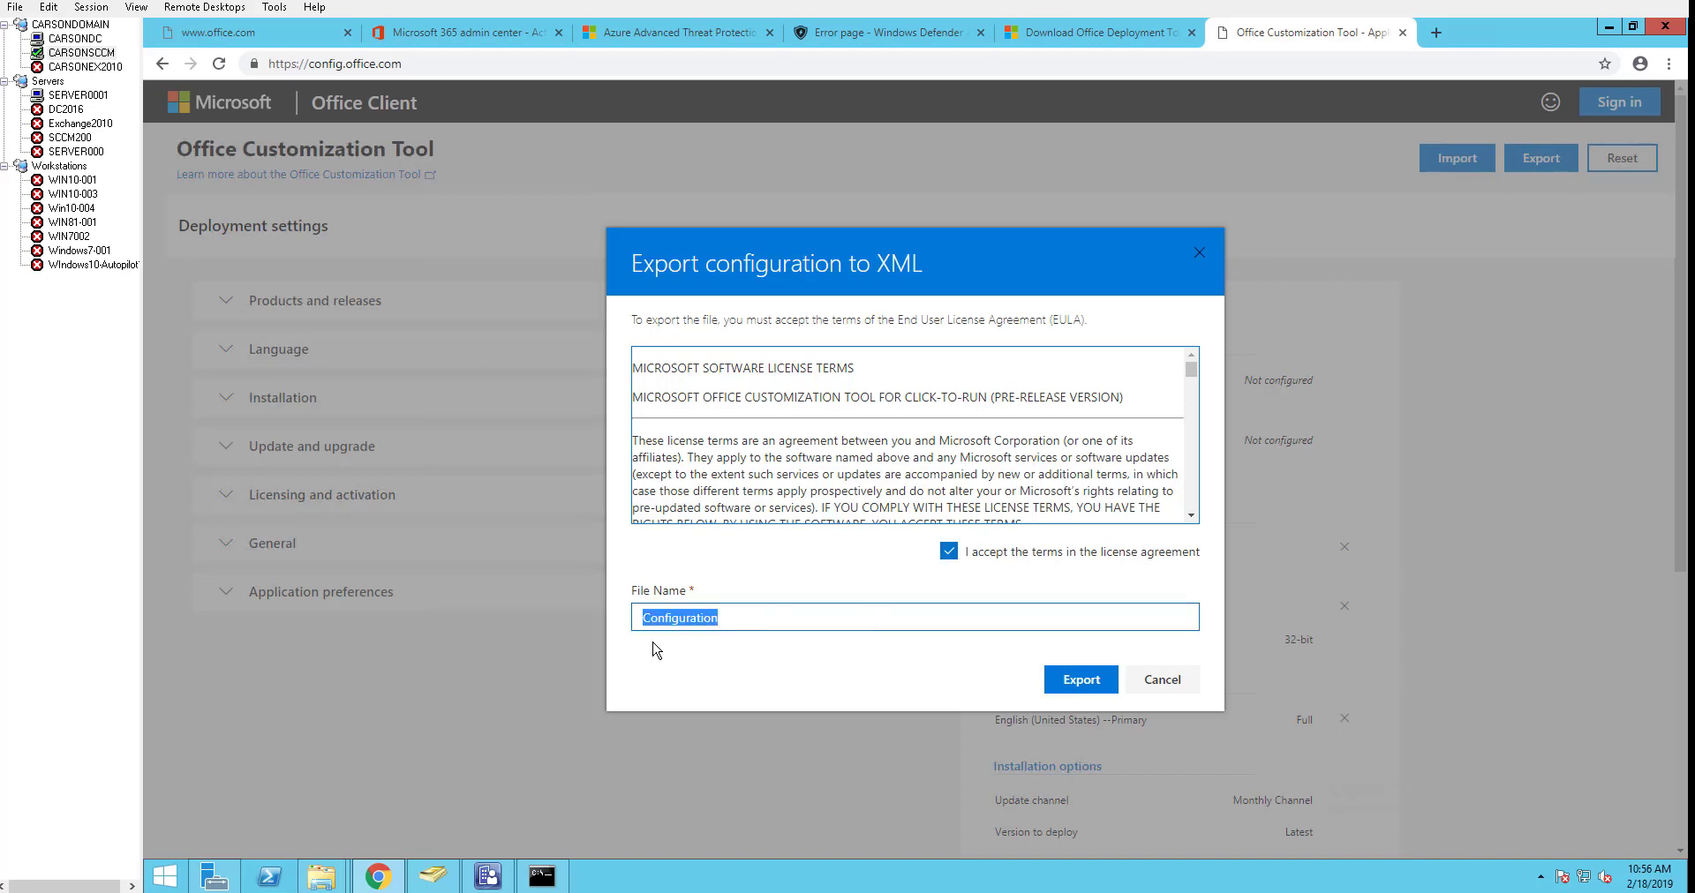
text(O365Config)
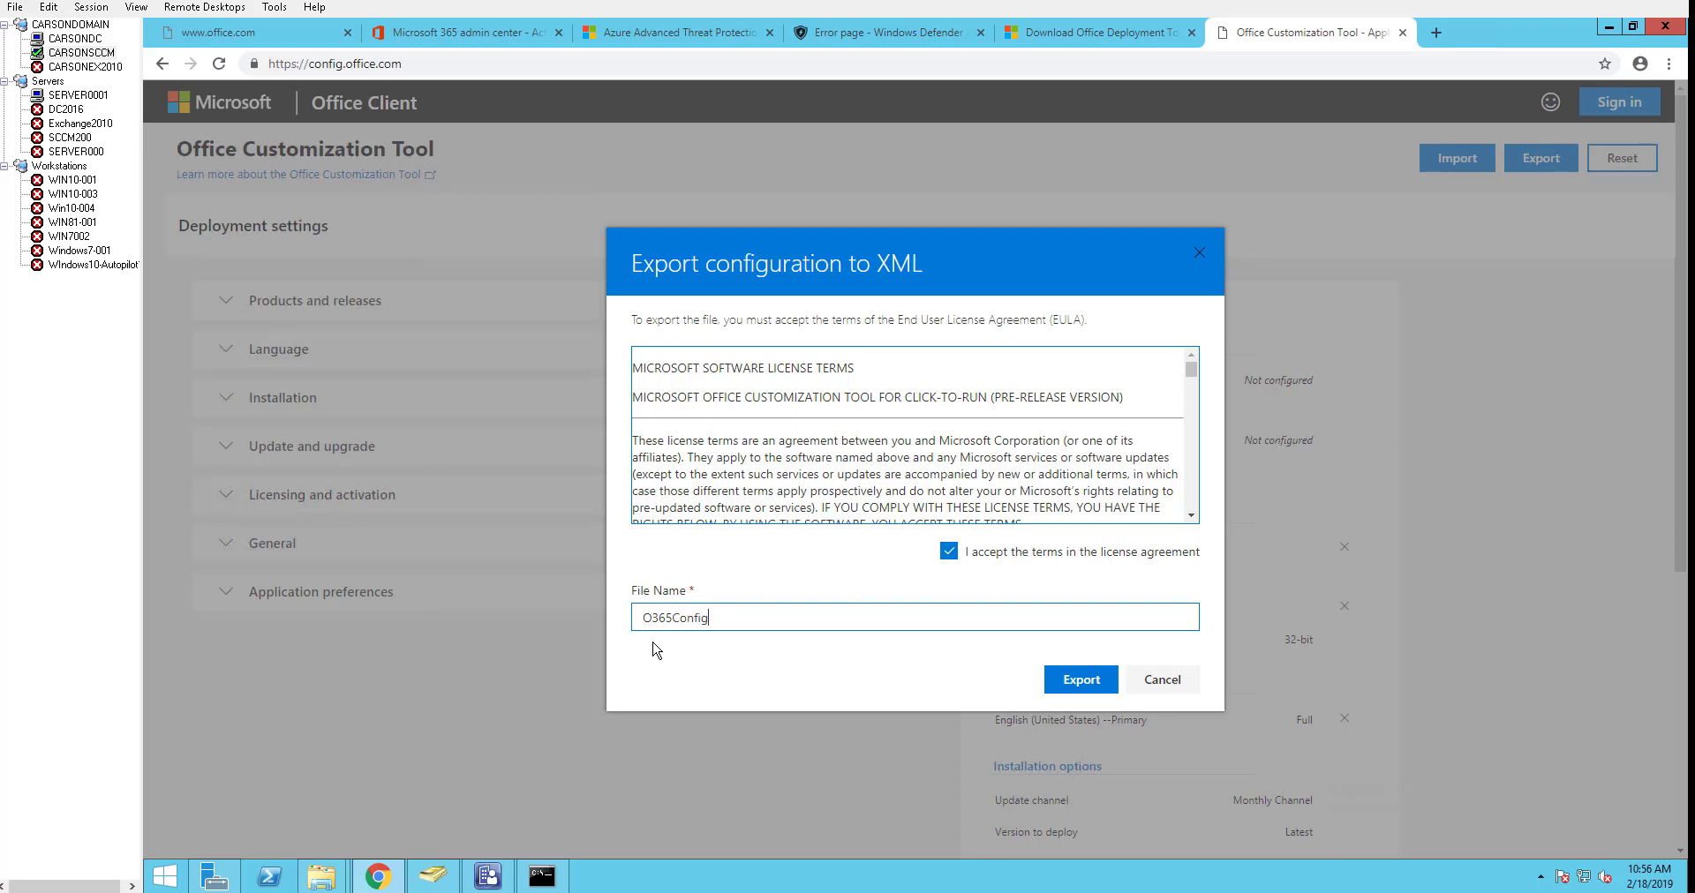
click(1082, 682)
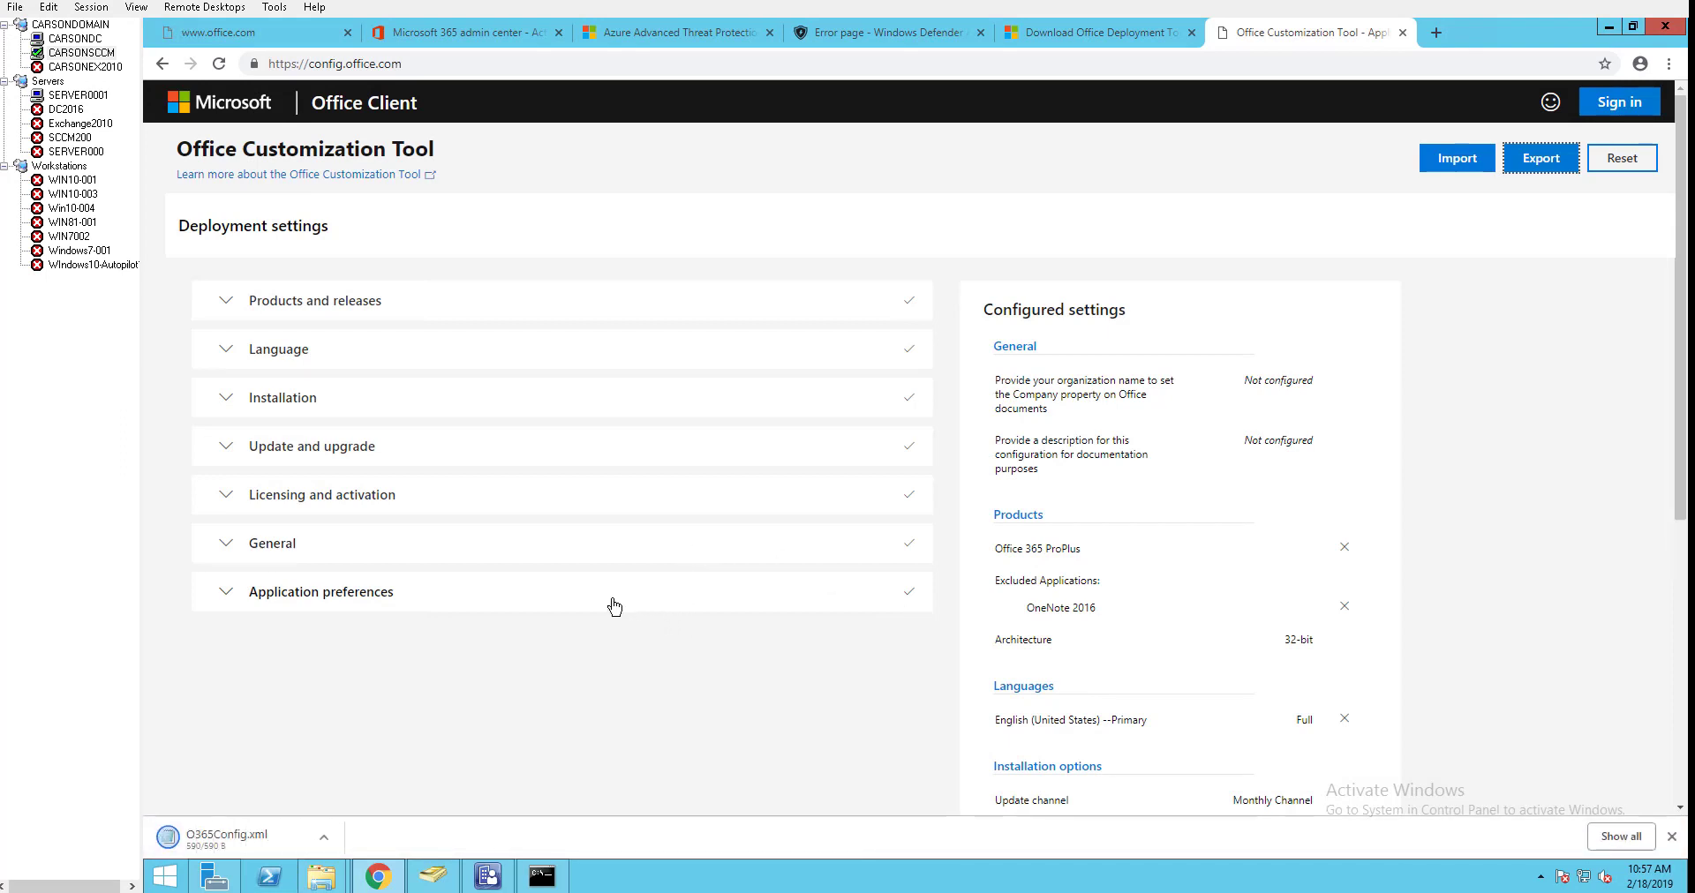
Step: Show the downloaded O365Config.xml in its folder and open the file with Notepad
click(326, 838)
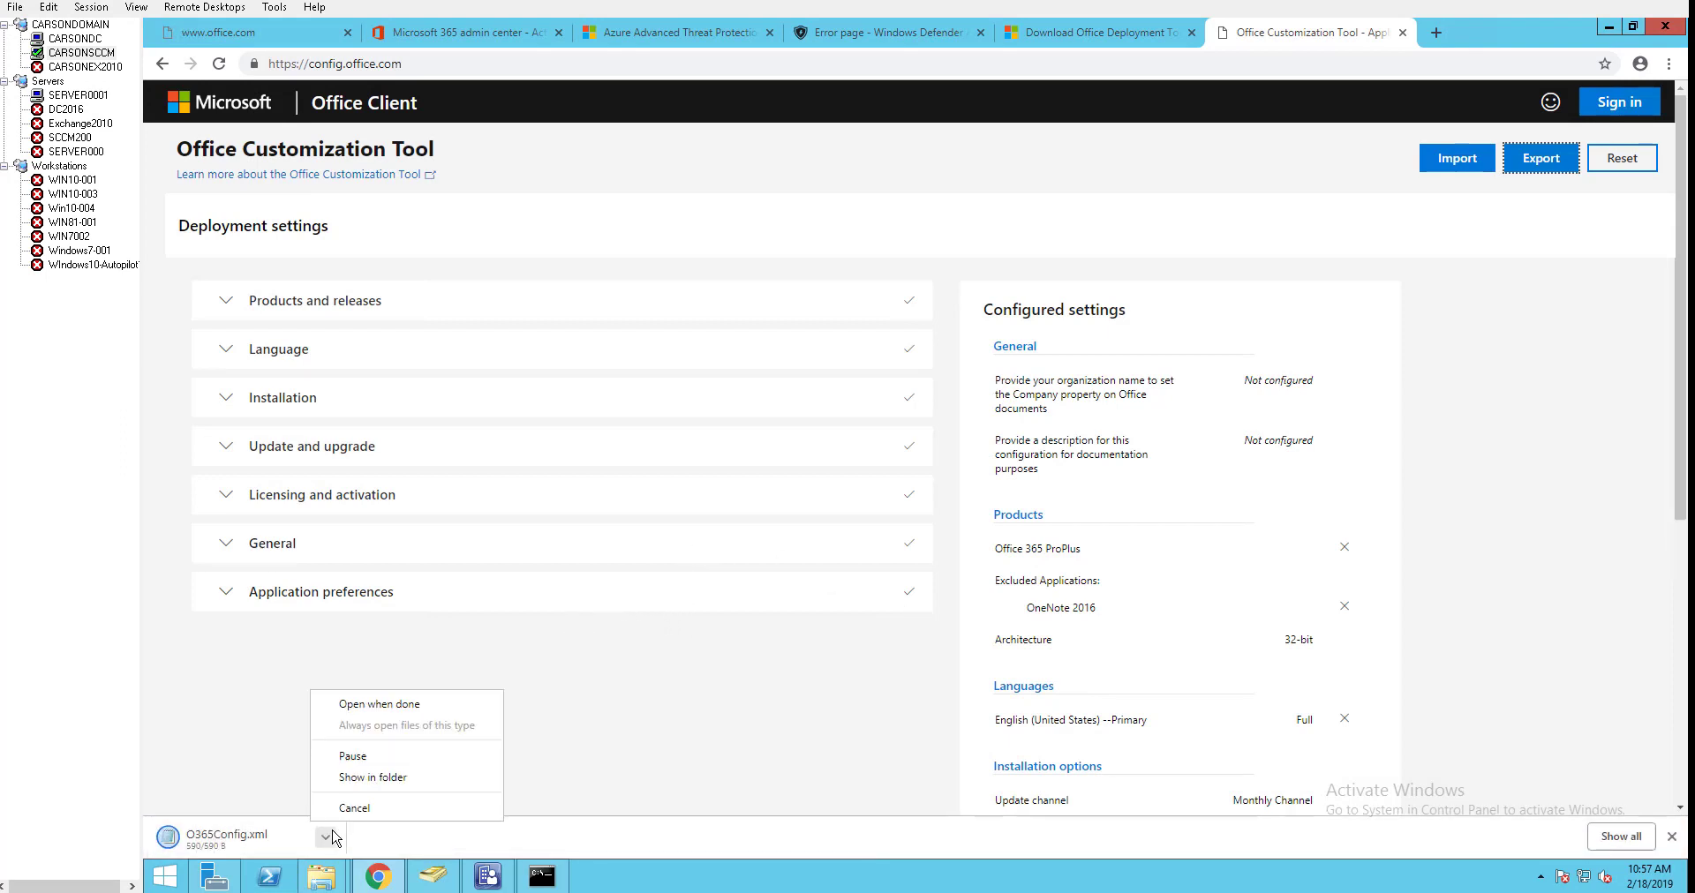
click(389, 785)
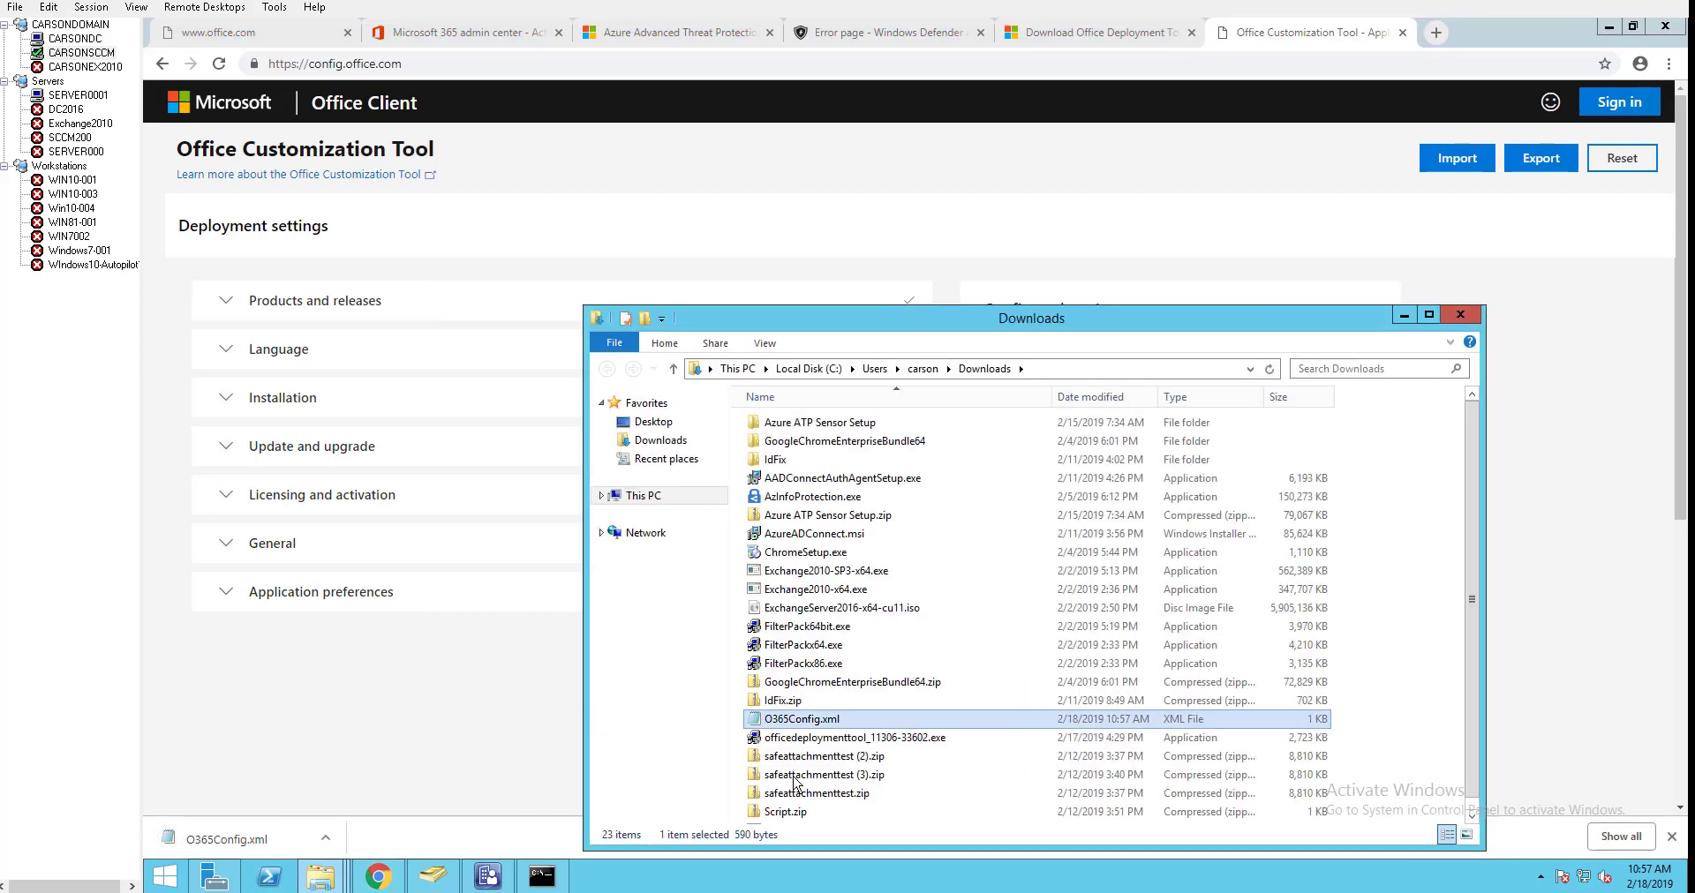
right_click(821, 722)
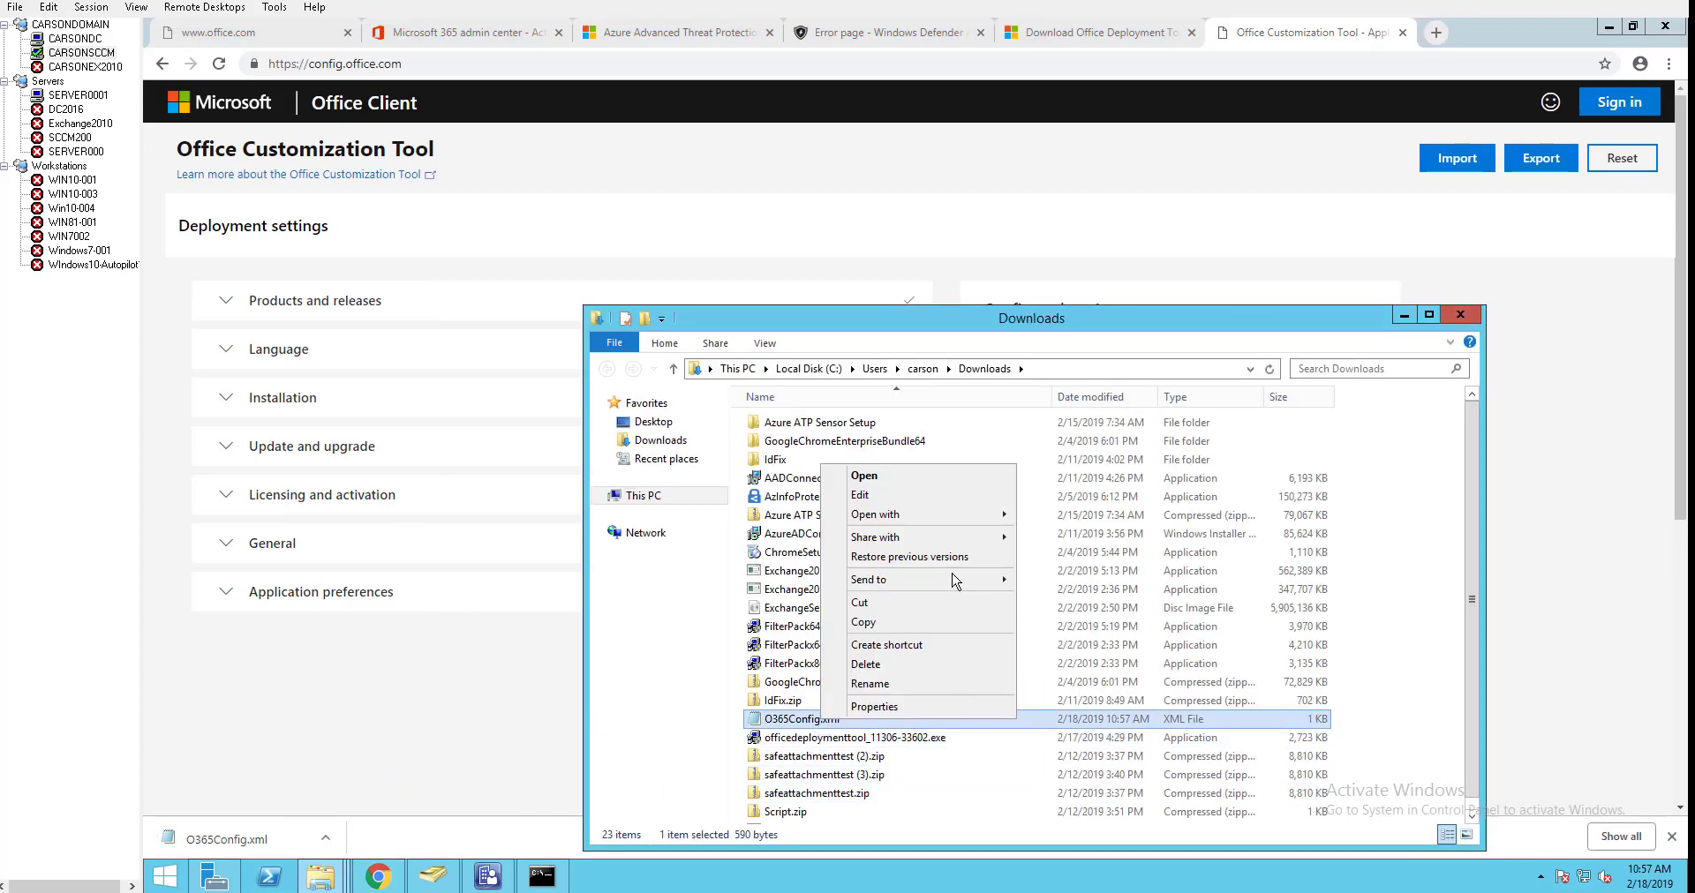
mouse_move(921, 519)
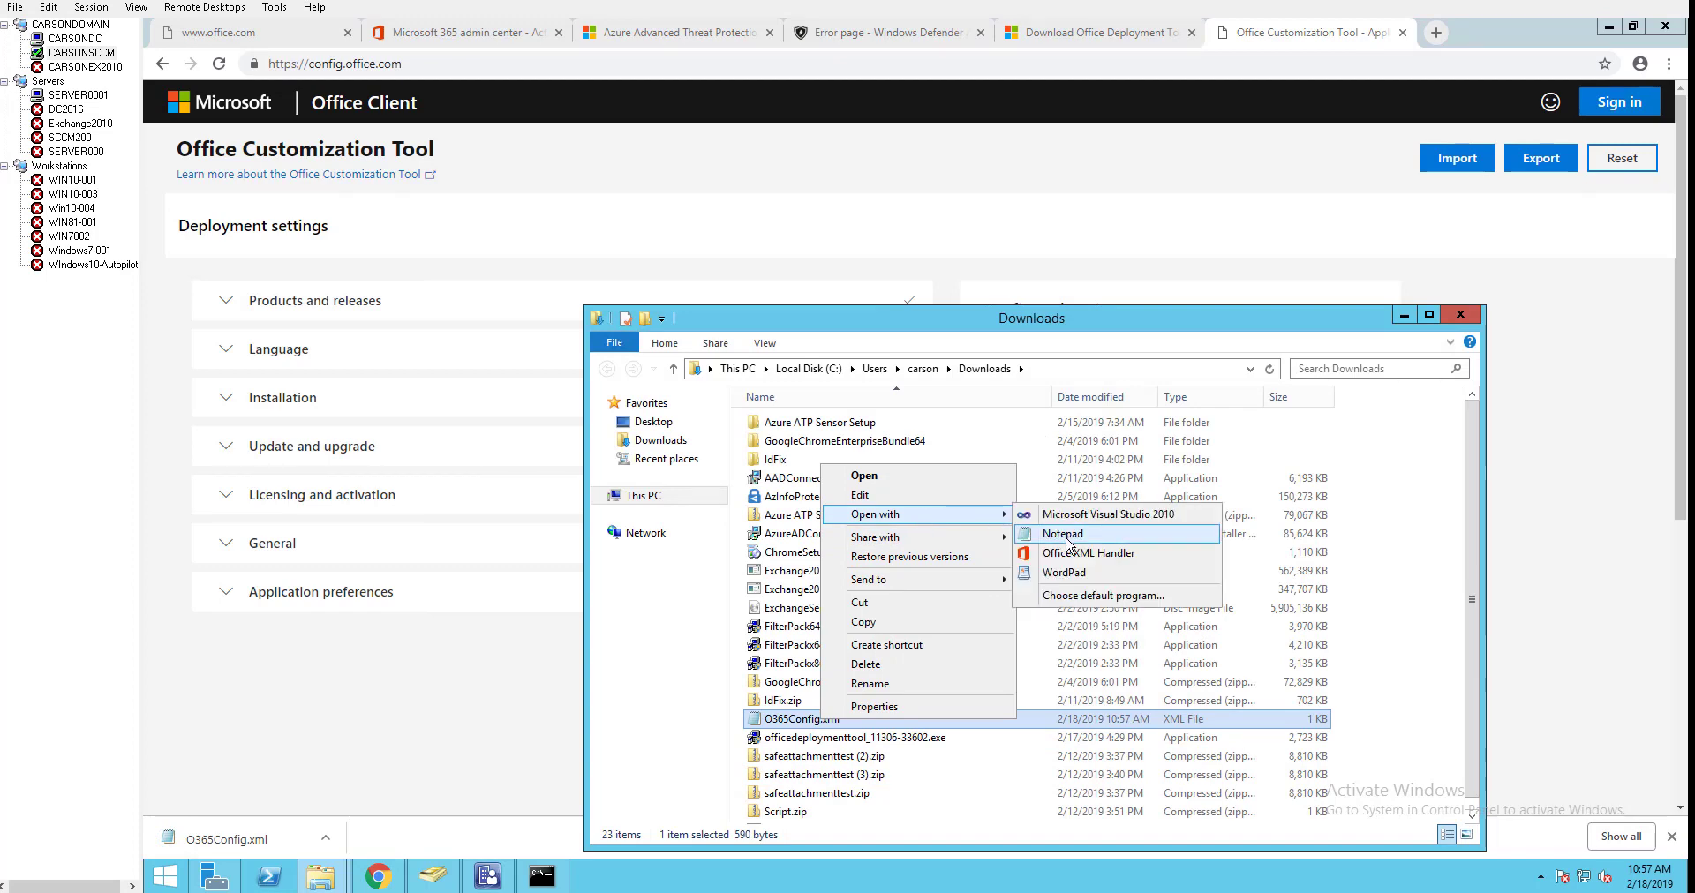
click(1064, 541)
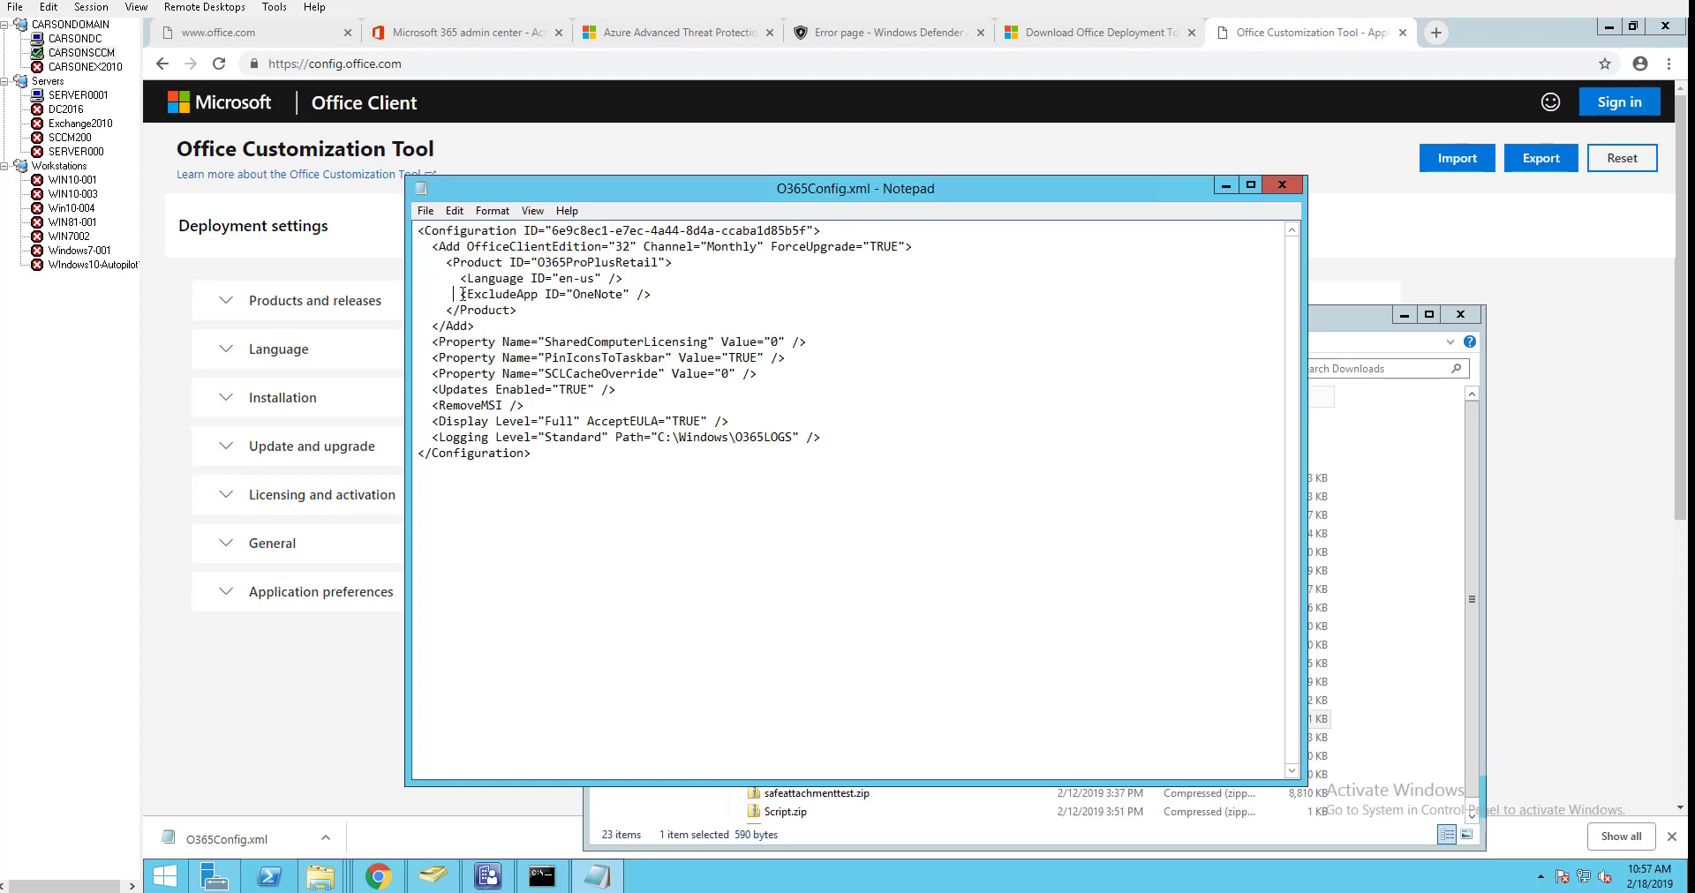
Step: Examine the OneNote exclusion and the logging path in the exported XML, then close the file and return to the Downloads folder
drag(473, 294, 665, 297)
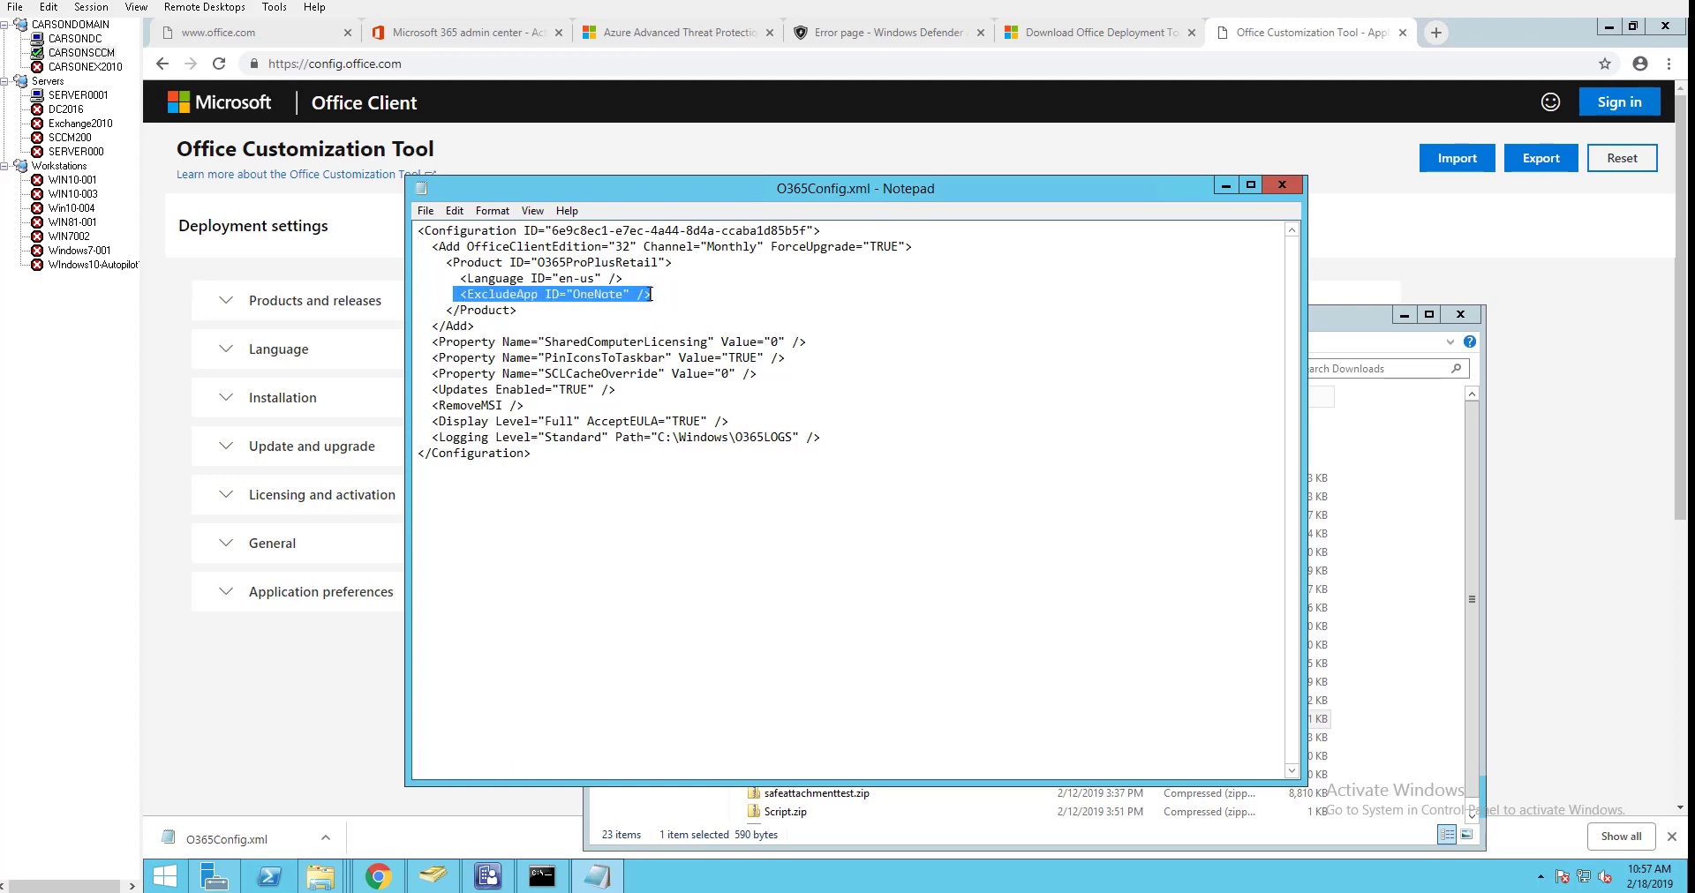
click(658, 295)
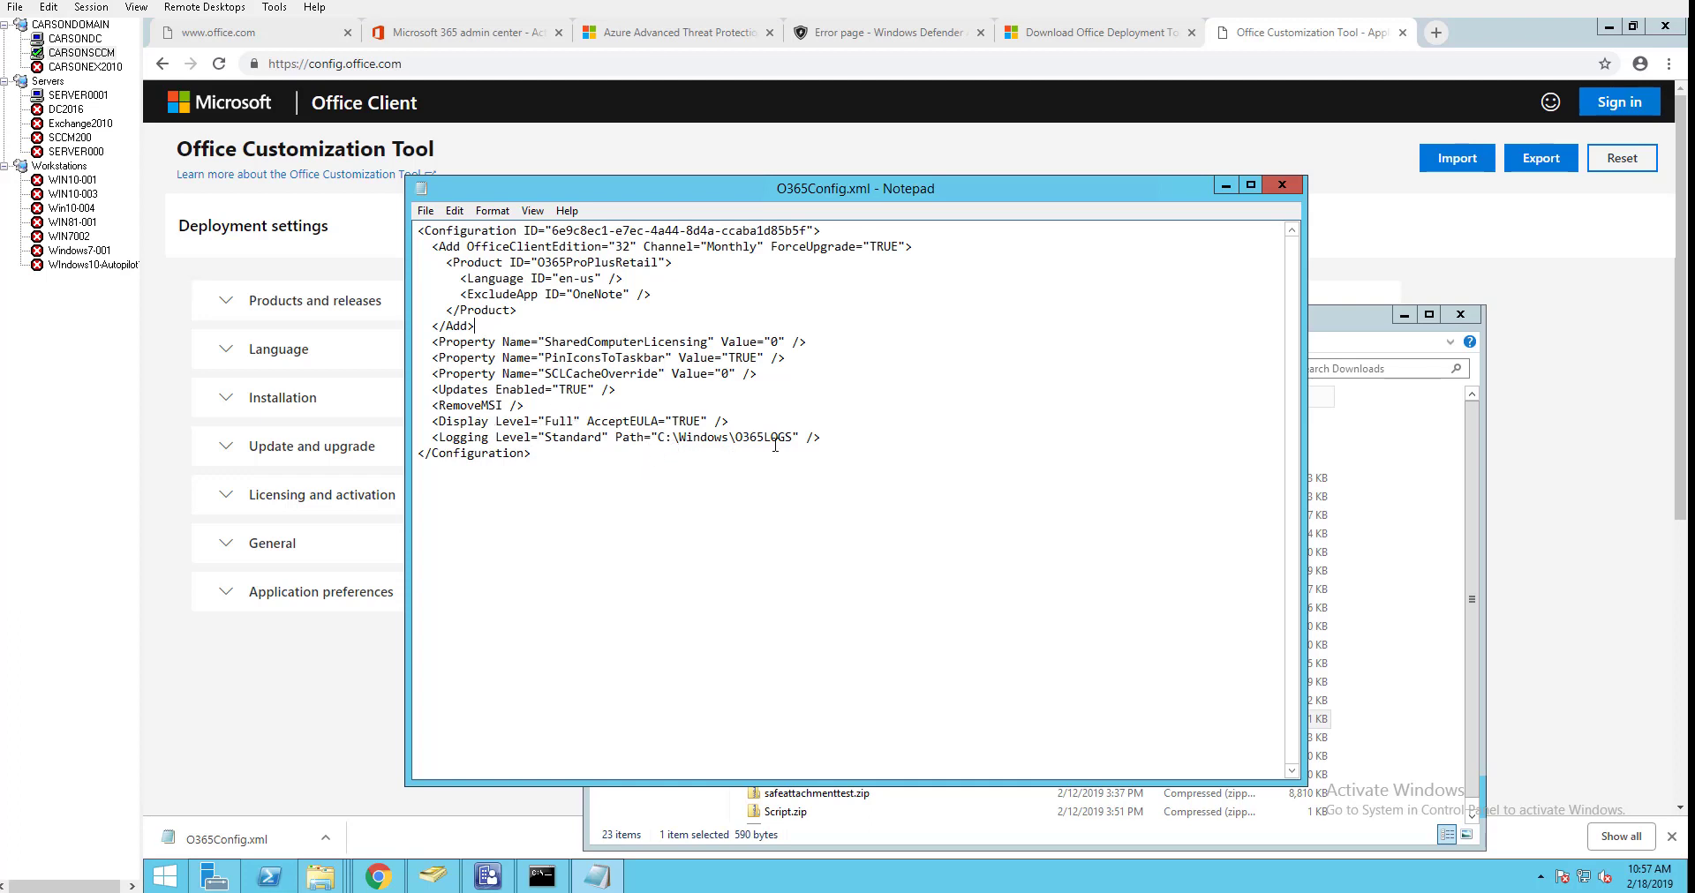
drag(793, 437, 647, 433)
click(617, 471)
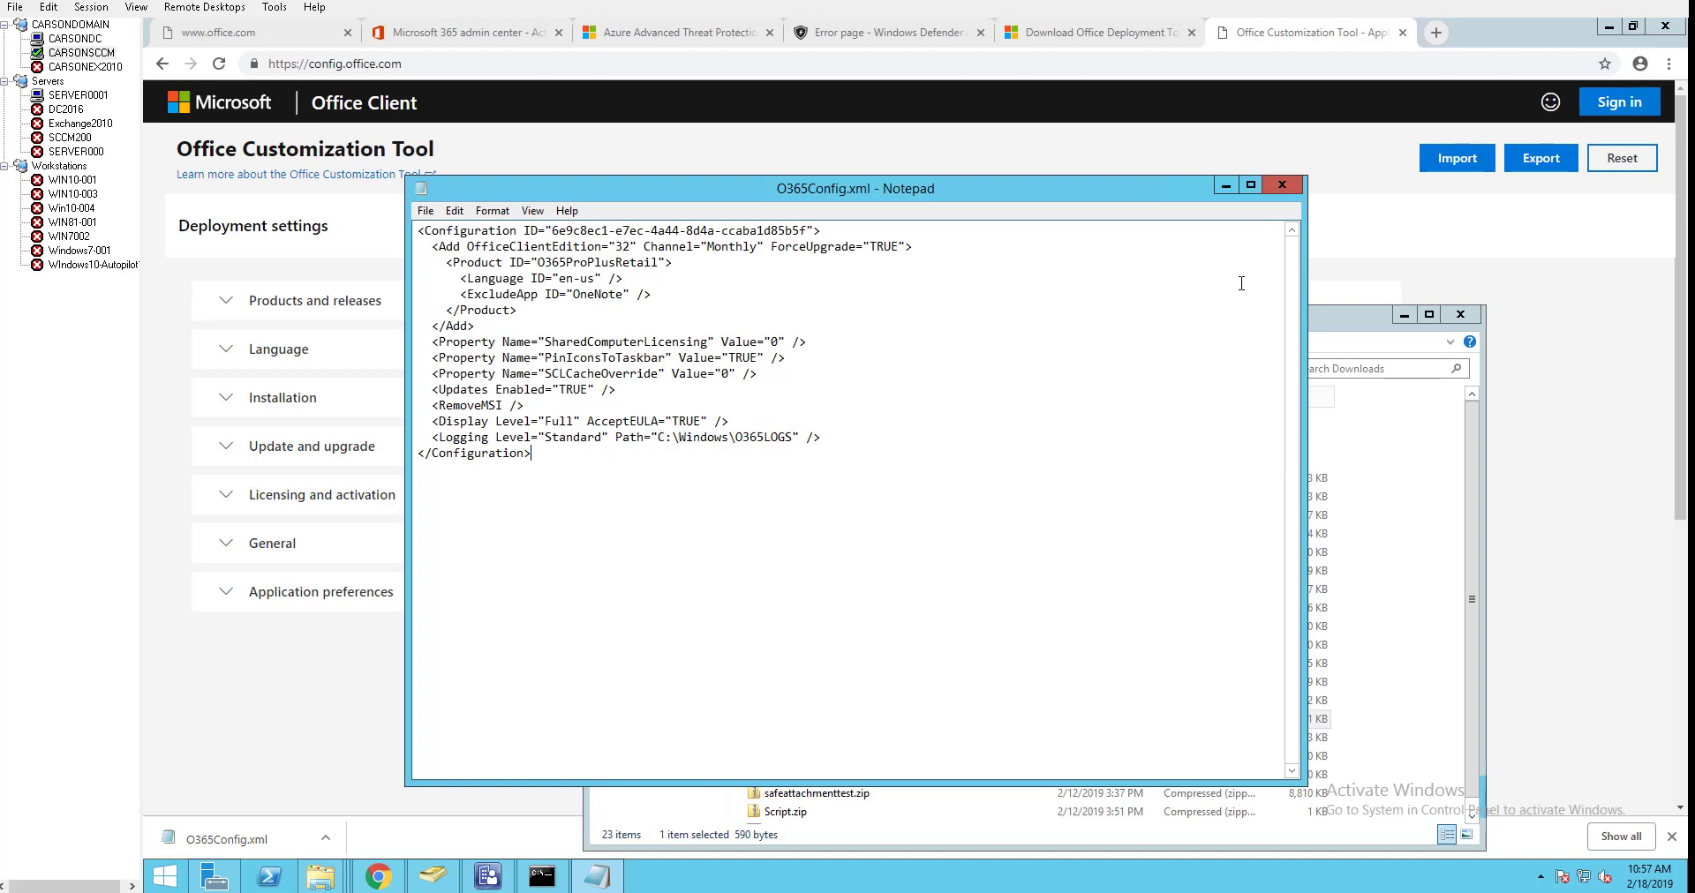
click(1285, 188)
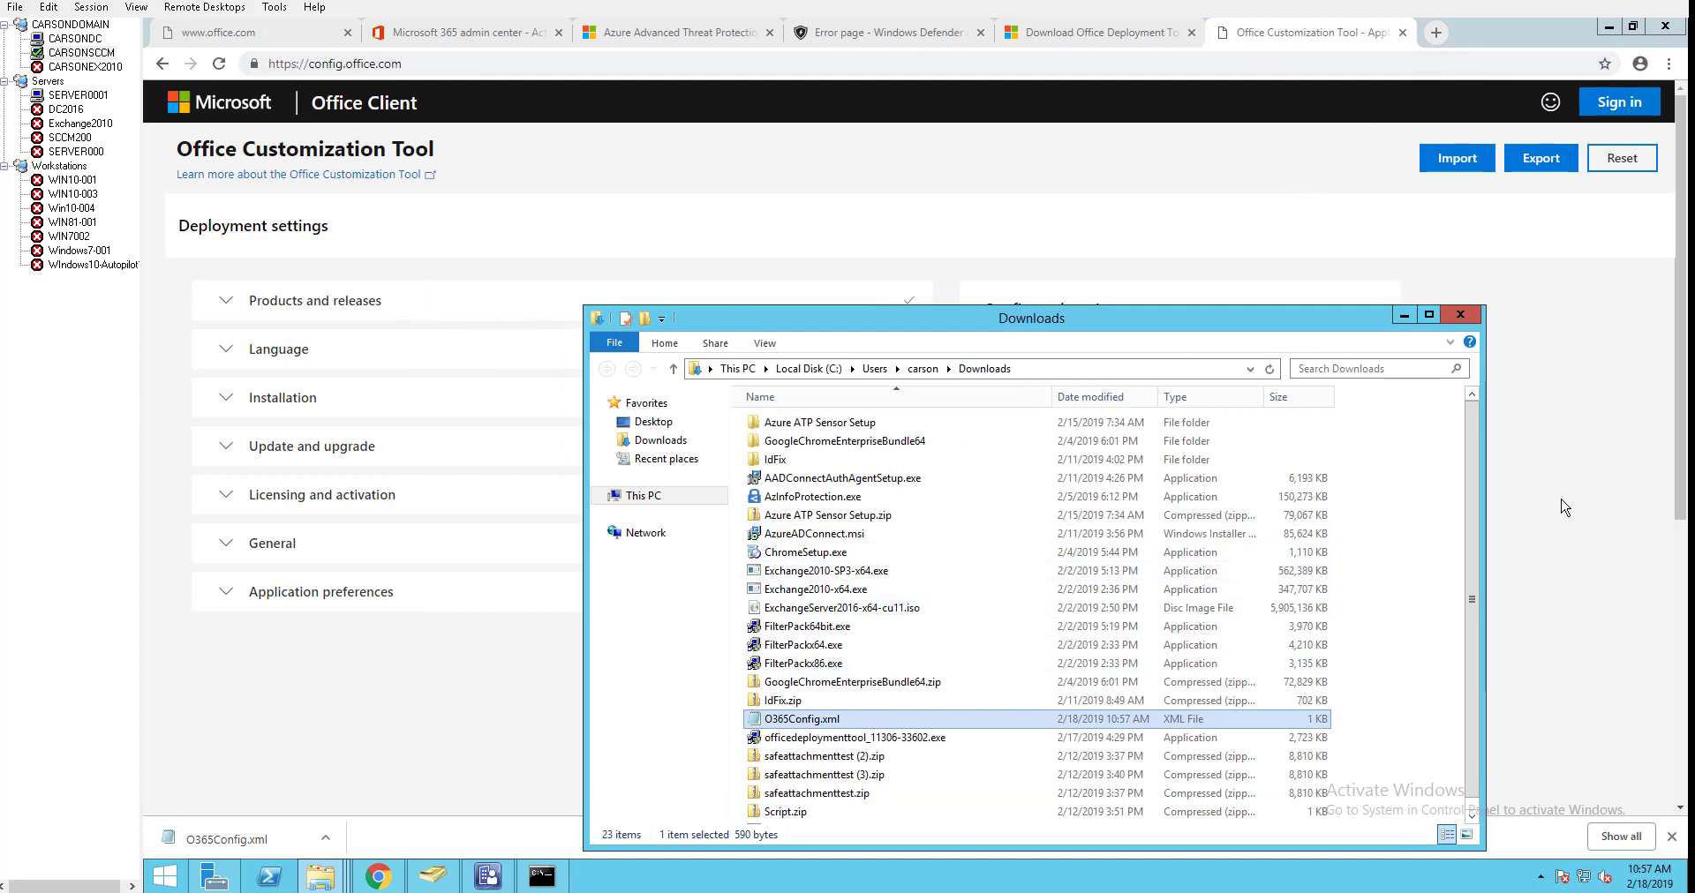
scroll(1501, 508, down, 1)
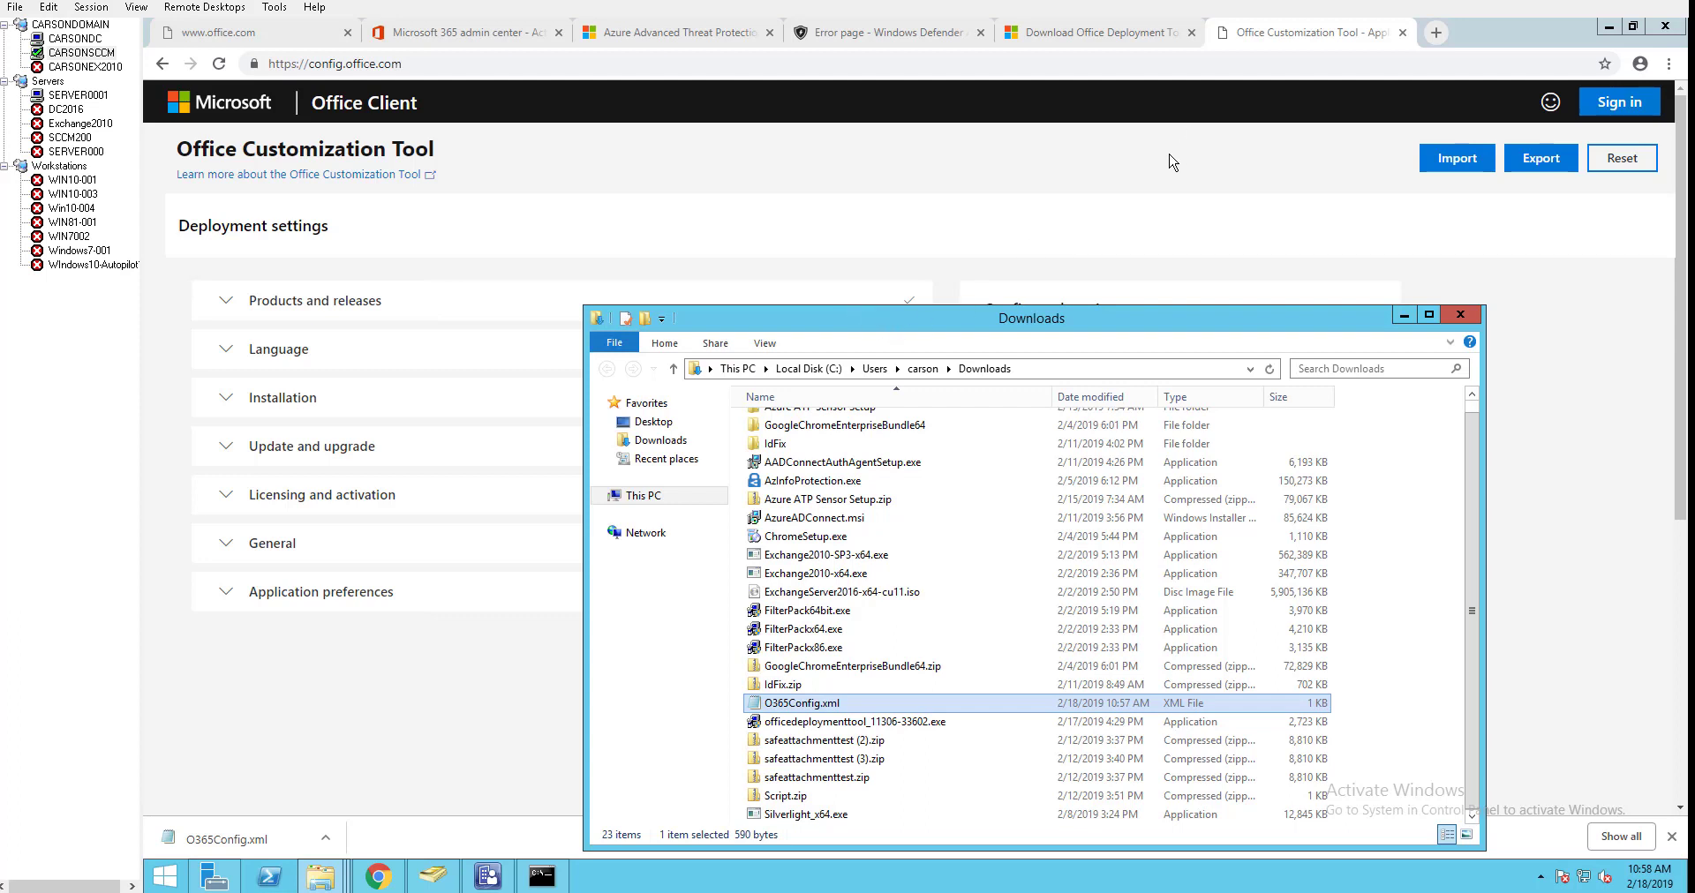
Step: Search the web for "office 365 odt" in a new browser tab and open the Microsoft download result for the Office Deployment Tool
click(1436, 36)
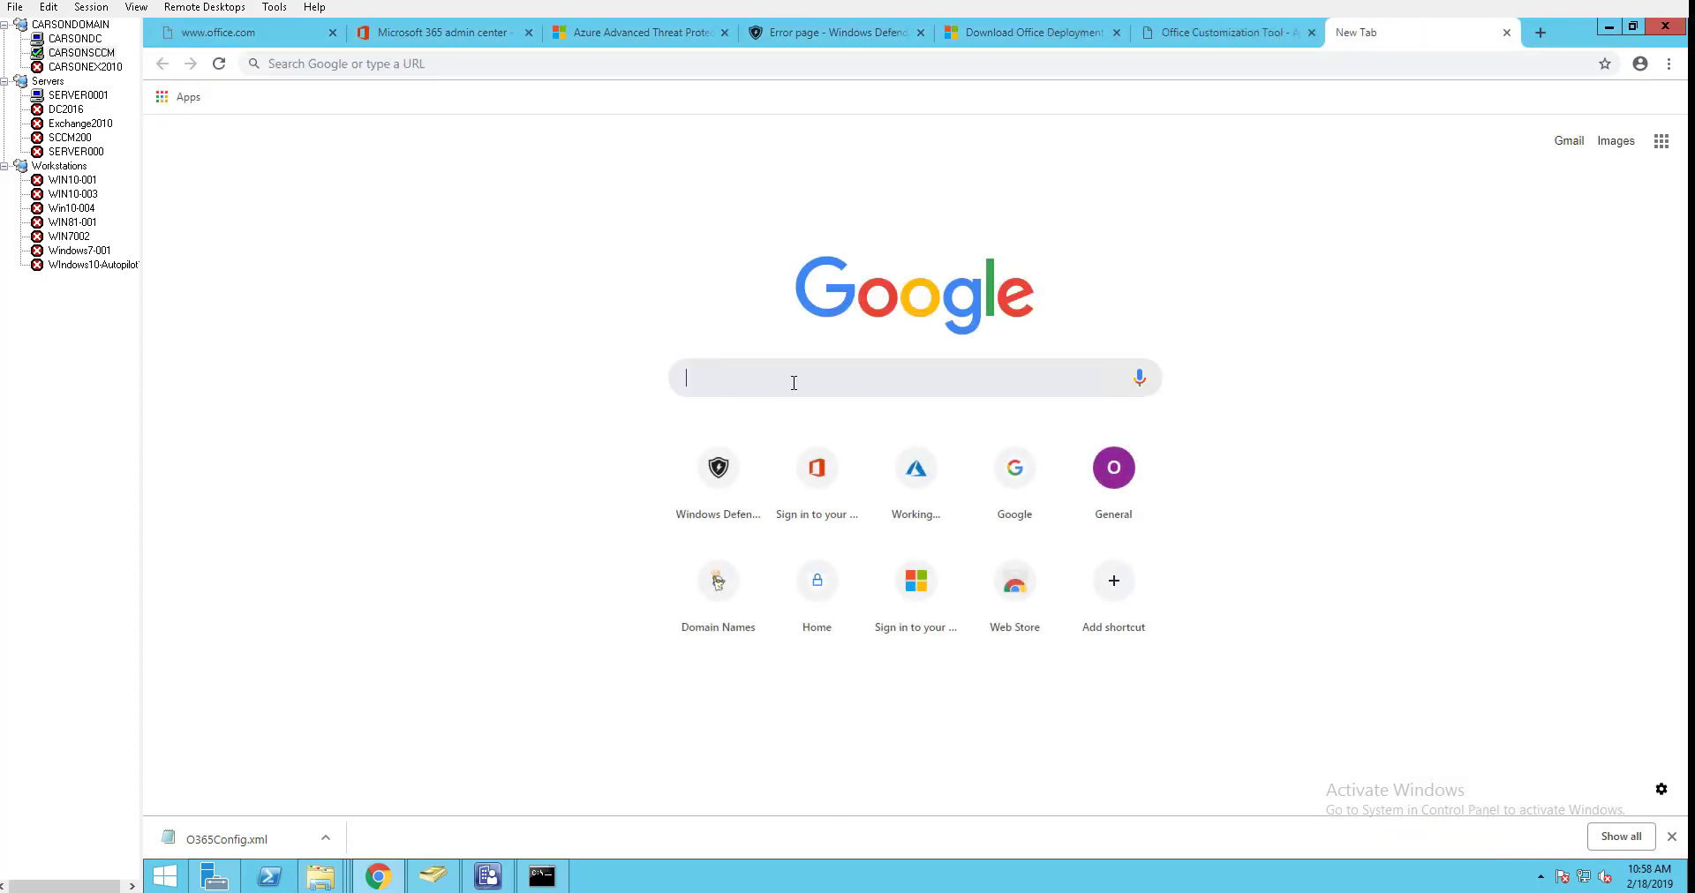
text(office)
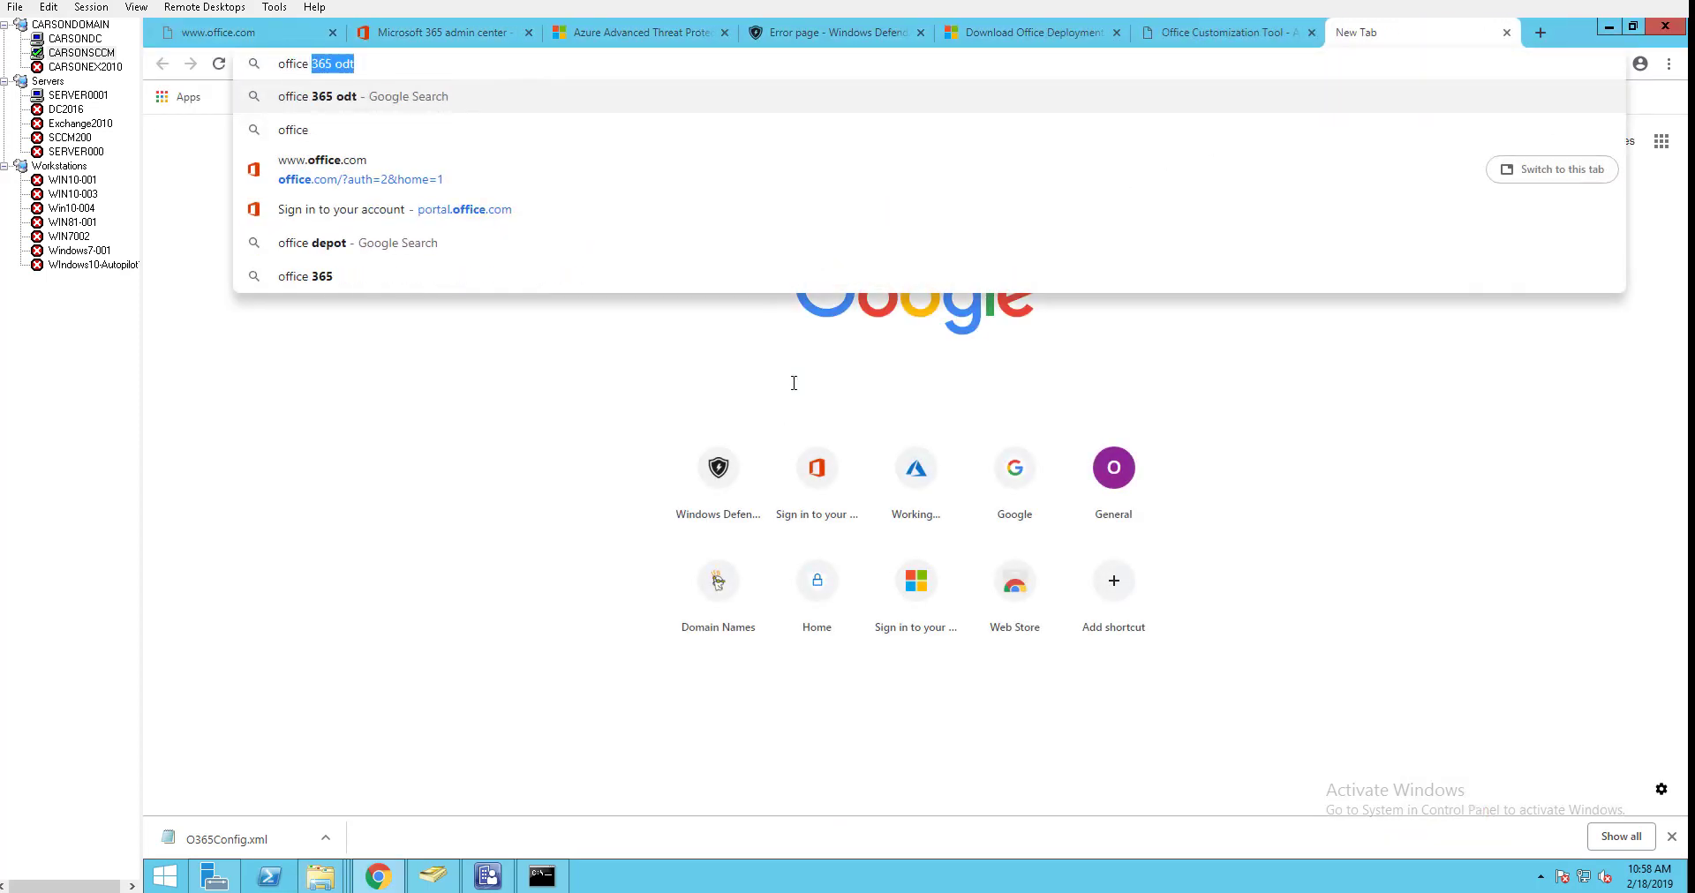
text( 365 odt)
key(Return)
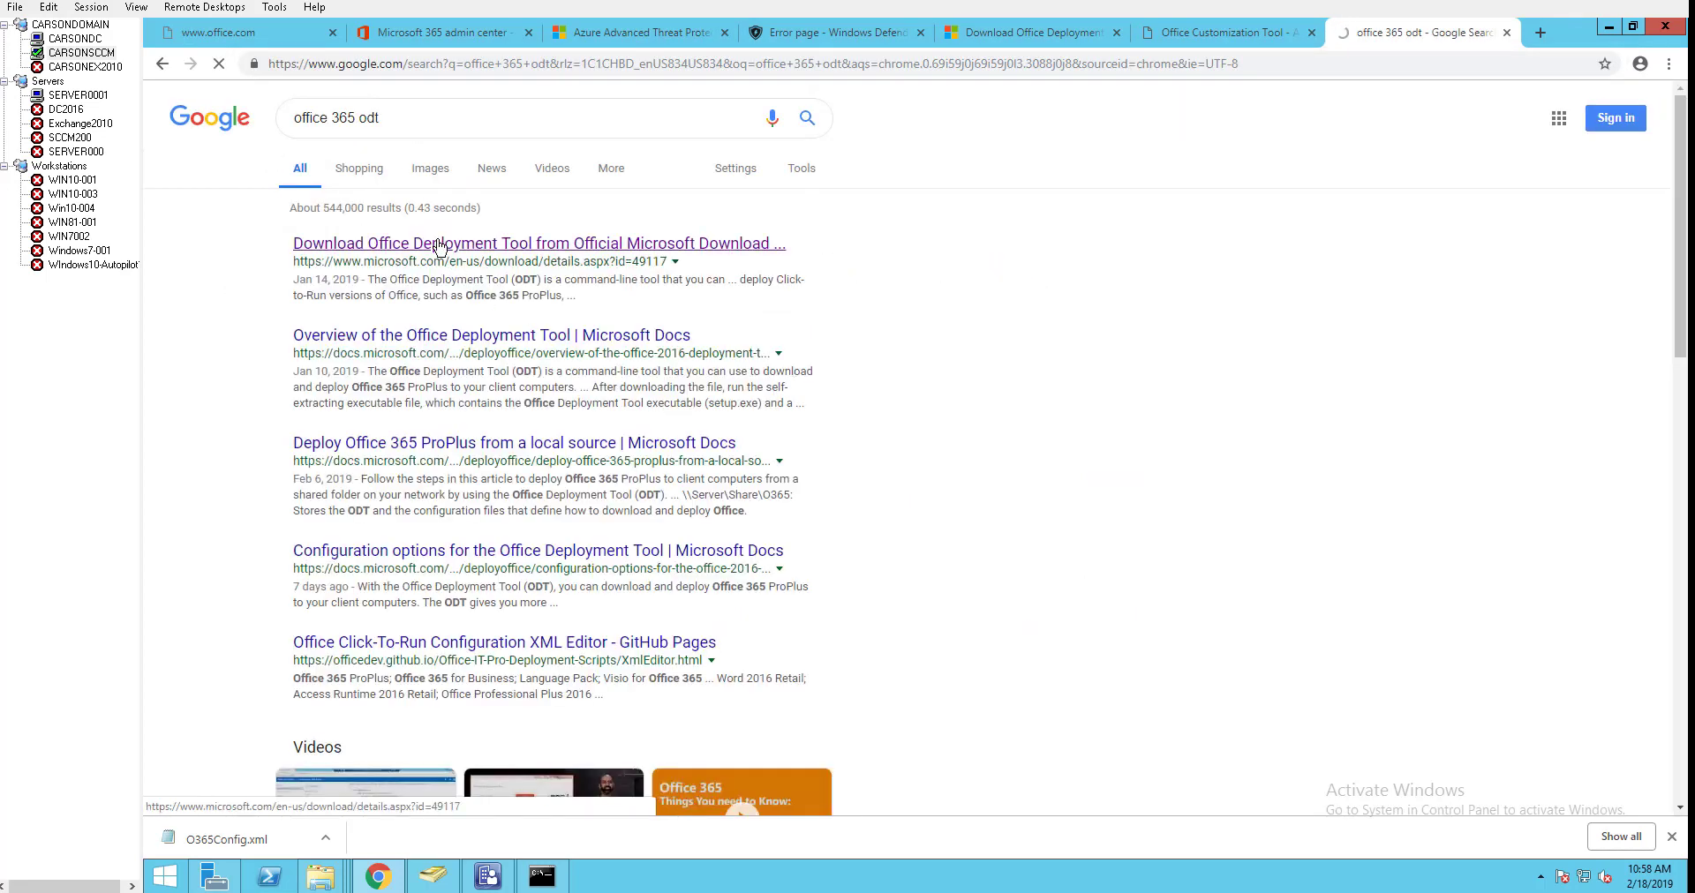
click(439, 247)
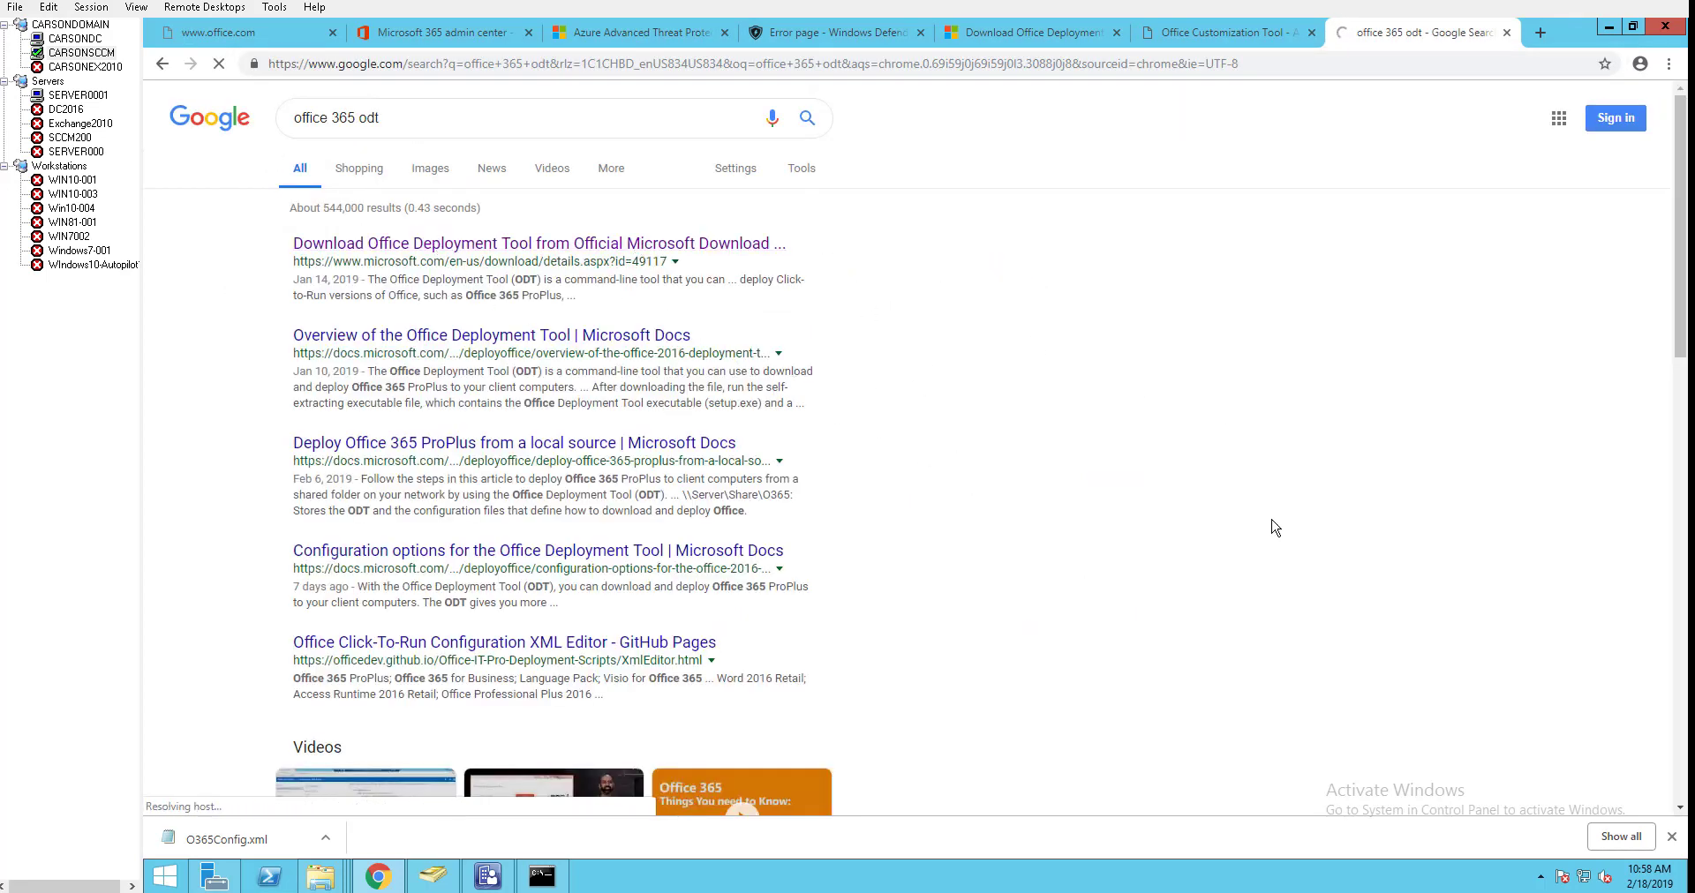